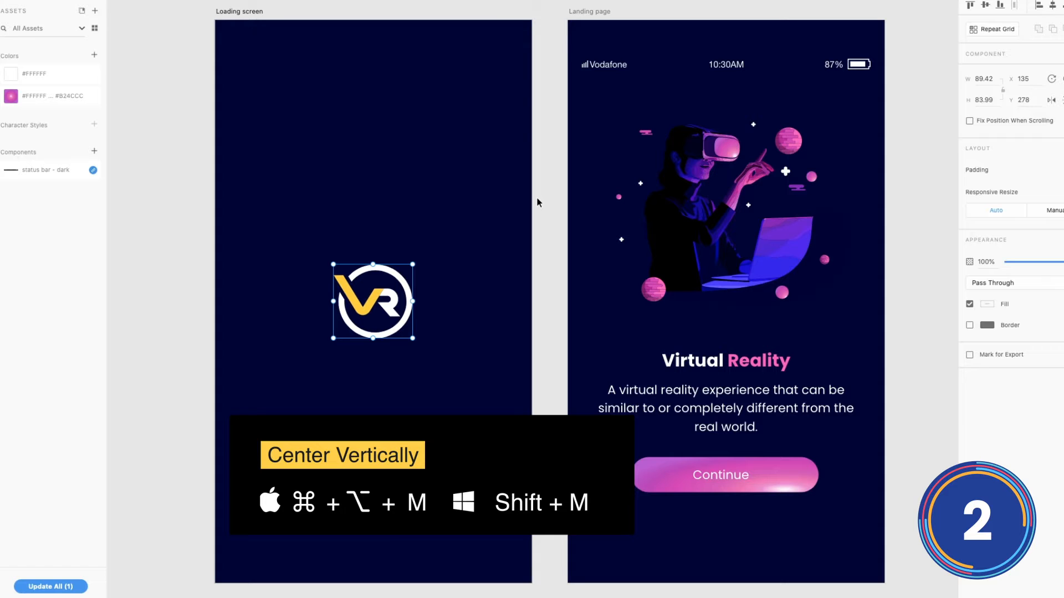
# - Align the status bar to the top edge of the Landing page artboard
pyautogui.click(619, 74)
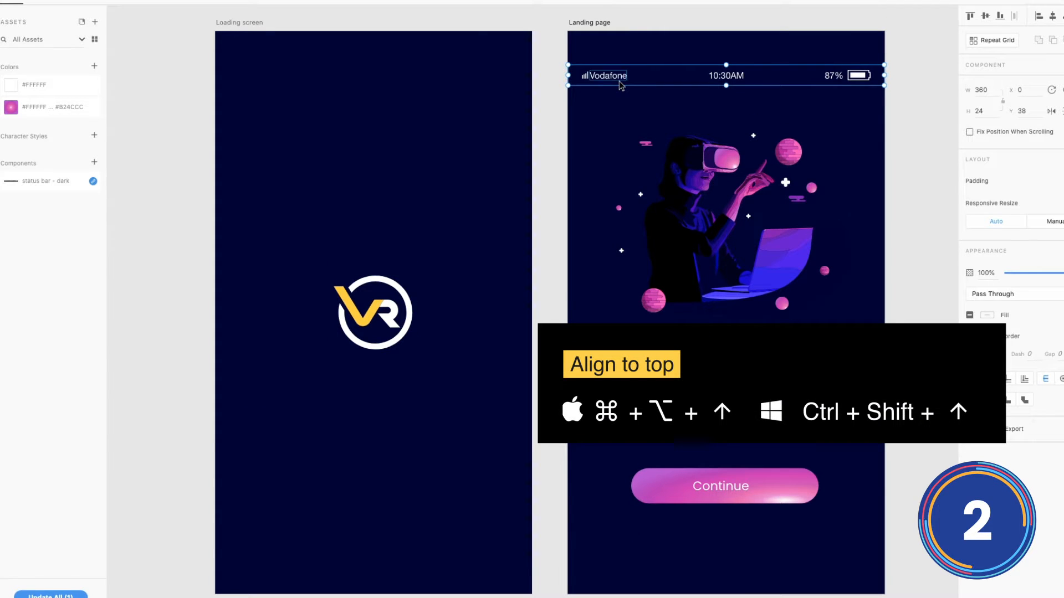
pyautogui.hotkey('ctrl', 'shift', 'Up')
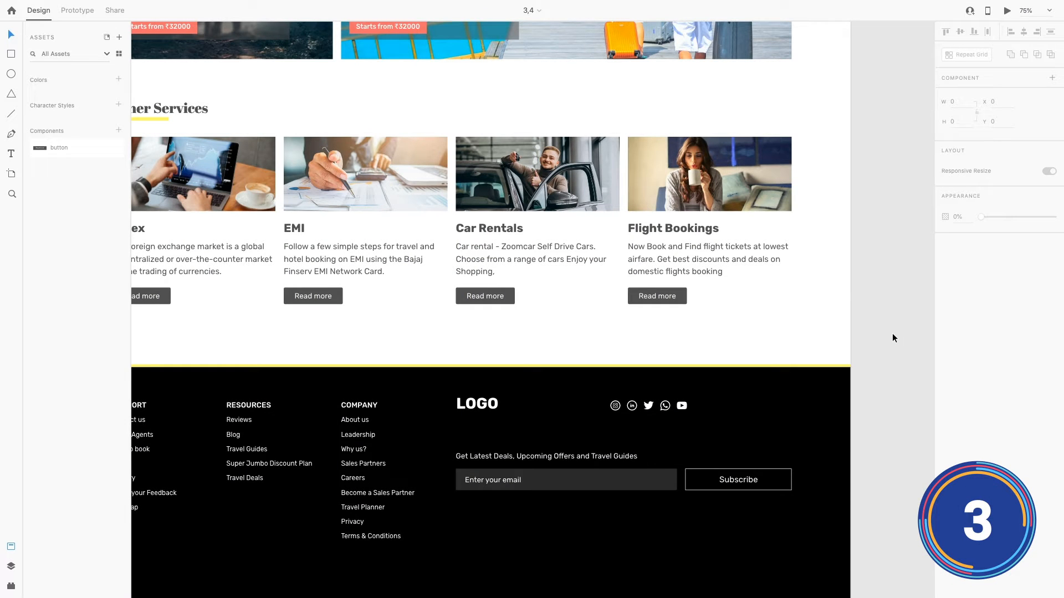
# - Undo a trial move of the footer background, and lock and unlock the footer background layers
pyautogui.moveTo(593, 339); pyautogui.dragTo(801, 380)
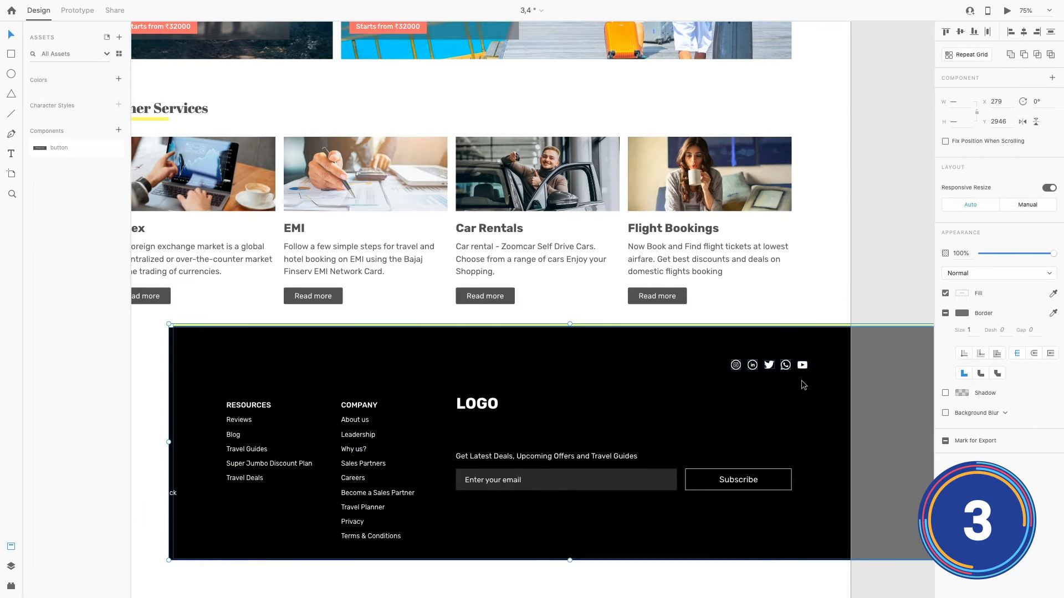
pyautogui.press('super+z')
pyautogui.moveTo(634, 346); pyautogui.dragTo(703, 378)
pyautogui.press('super+l')
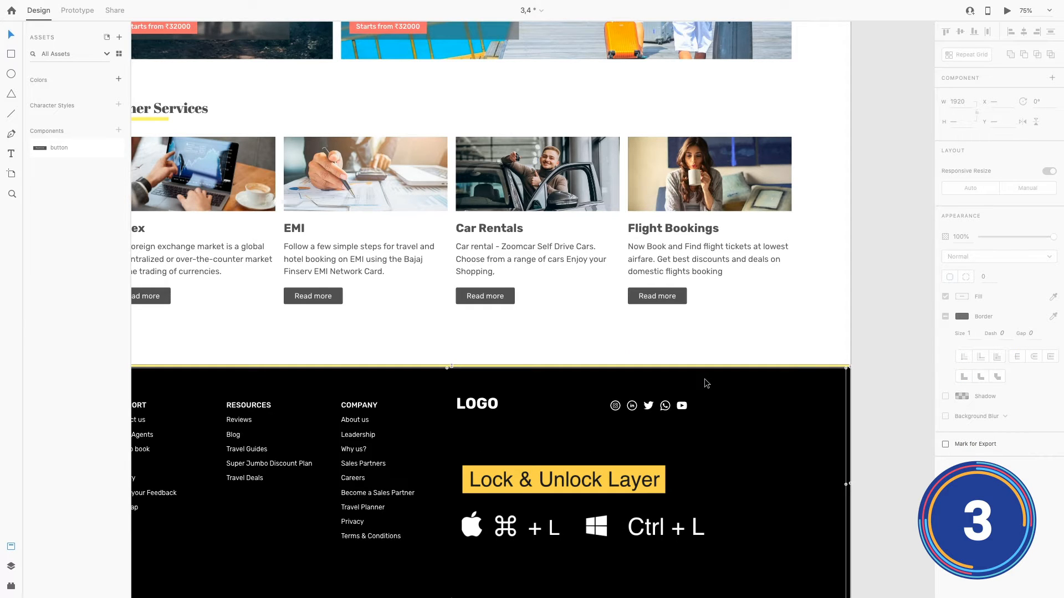
pyautogui.press('super+l')
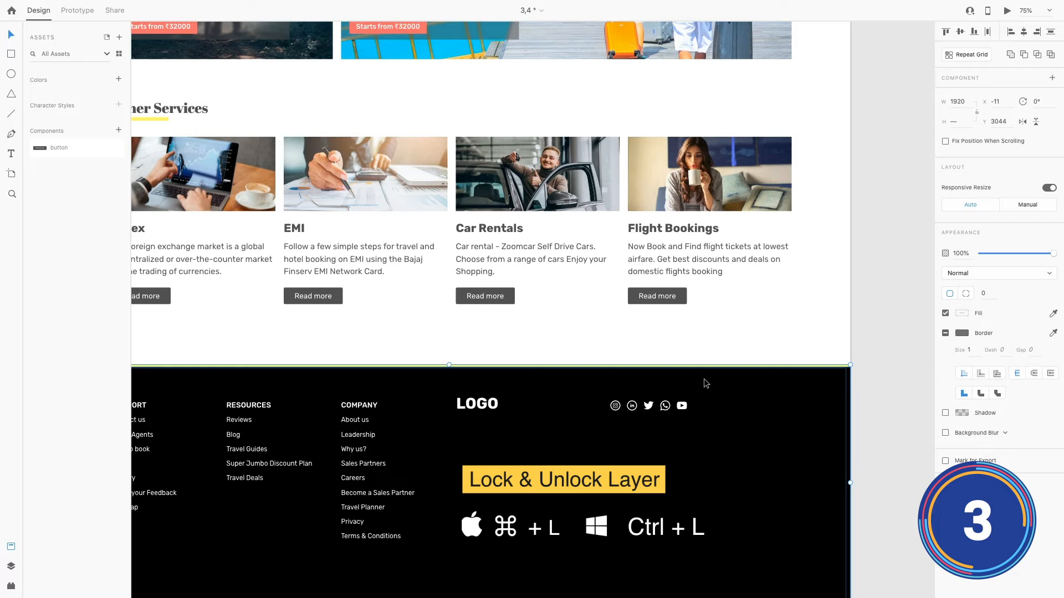
# - Hide the LOGO text layer in the footer and unhide it again
pyautogui.click(477, 403)
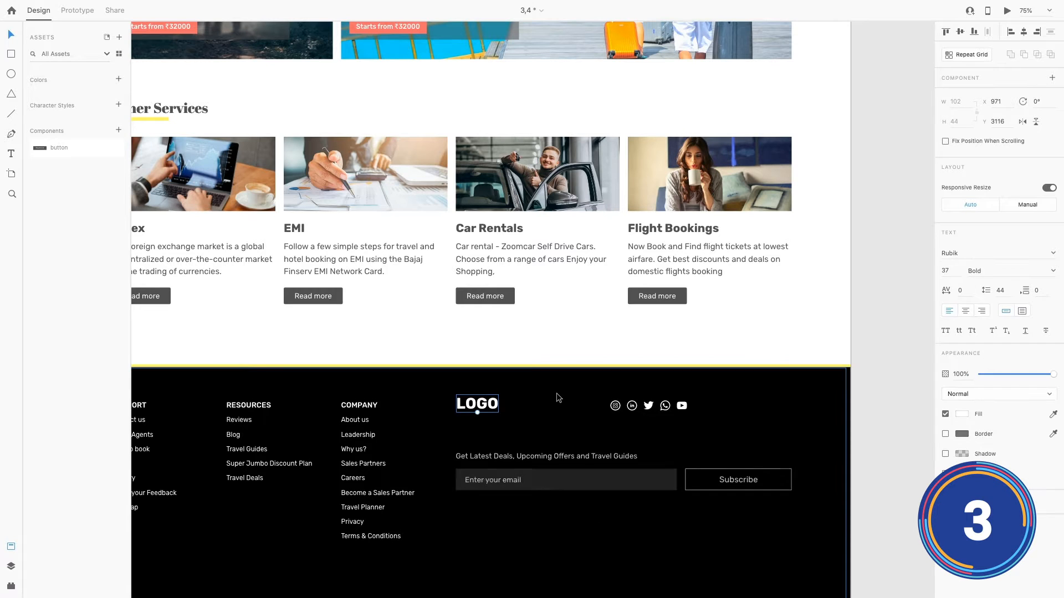
pyautogui.press('super+comma')
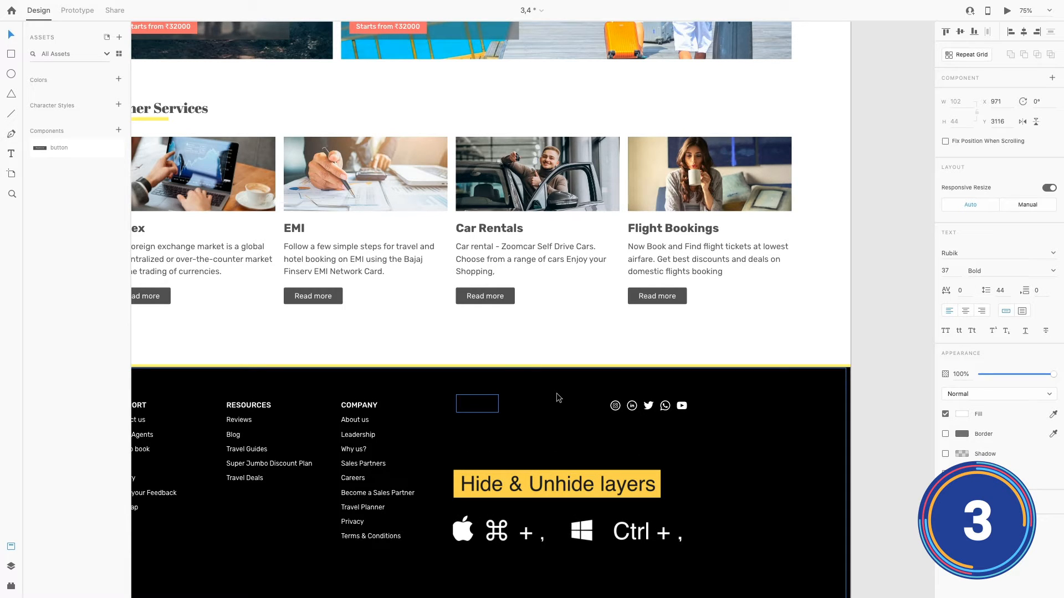
pyautogui.press('super+comma')
pyautogui.click(596, 339)
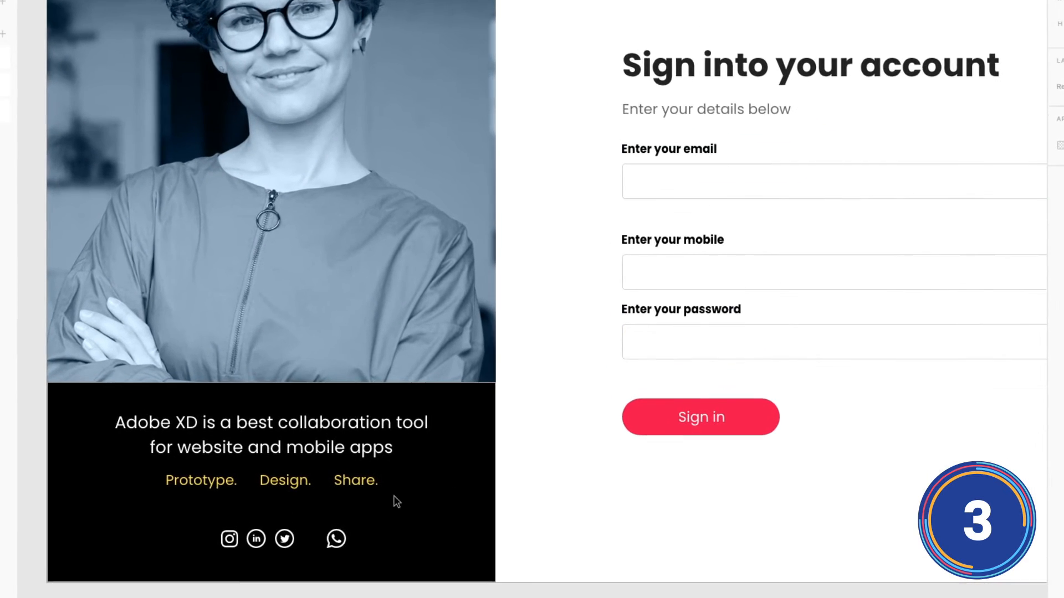
# - Distribute the four social media icons under the Prototype, Design, Share line evenly in the horizontal direction
pyautogui.click(338, 540)
pyautogui.click(336, 538)
pyautogui.keyDown('shift'); pyautogui.click(285, 539); pyautogui.keyUp('shift')
pyautogui.keyDown('shift'); pyautogui.click(256, 539); pyautogui.keyUp('shift')
pyautogui.keyDown('shift'); pyautogui.click(231, 539); pyautogui.keyUp('shift')
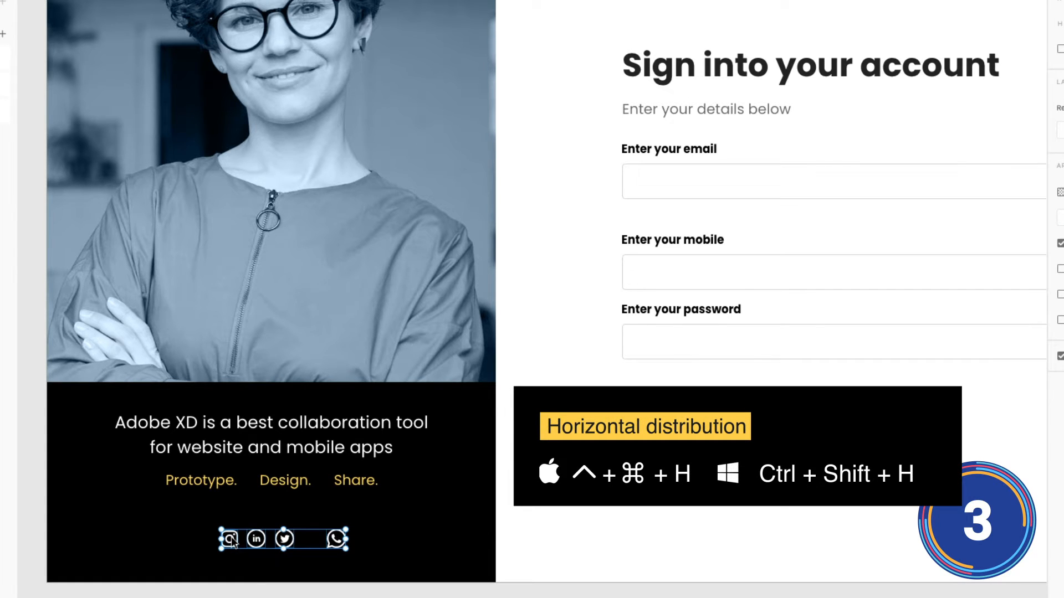
pyautogui.hotkey('ctrl', 'shift', 'h')
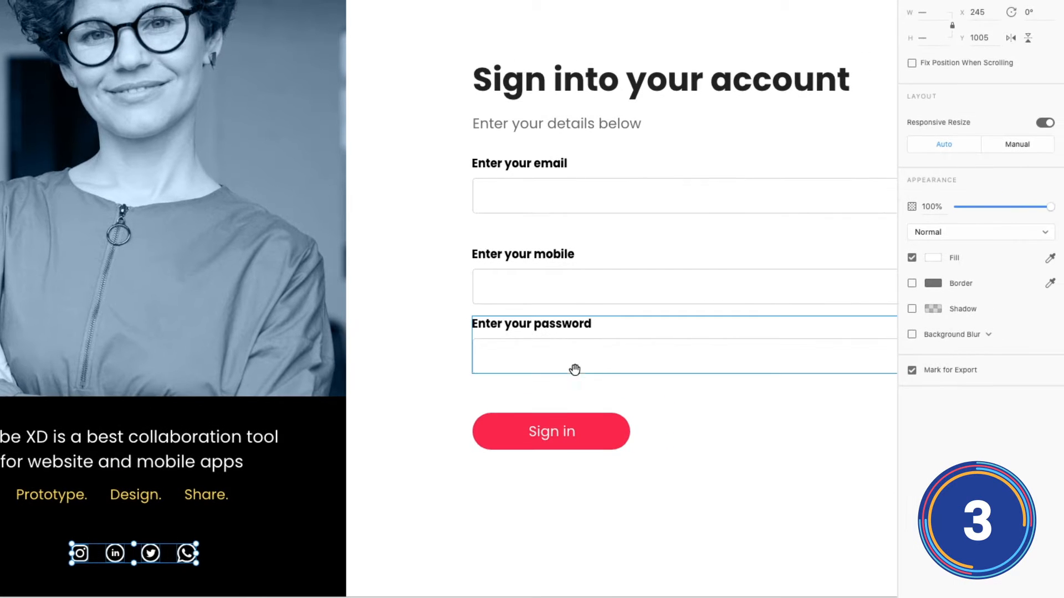
# - Distribute the email, mobile and password field groups of the sign-in form evenly in the vertical direction
pyautogui.moveTo(691, 363); pyautogui.dragTo(494, 383)
pyautogui.moveTo(410, 392); pyautogui.dragTo(288, 410)
pyautogui.click(244, 367)
pyautogui.keyDown('shift'); pyautogui.click(217, 291); pyautogui.keyUp('shift')
pyautogui.keyDown('shift'); pyautogui.click(213, 208); pyautogui.keyUp('shift')
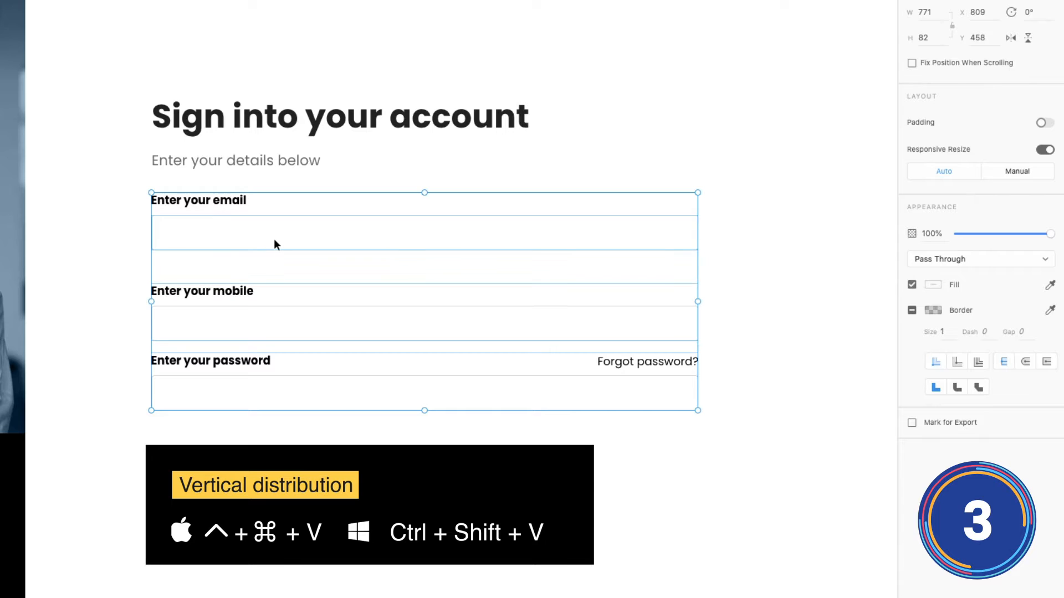
pyautogui.hotkey('ctrl', 'shift', 'v')
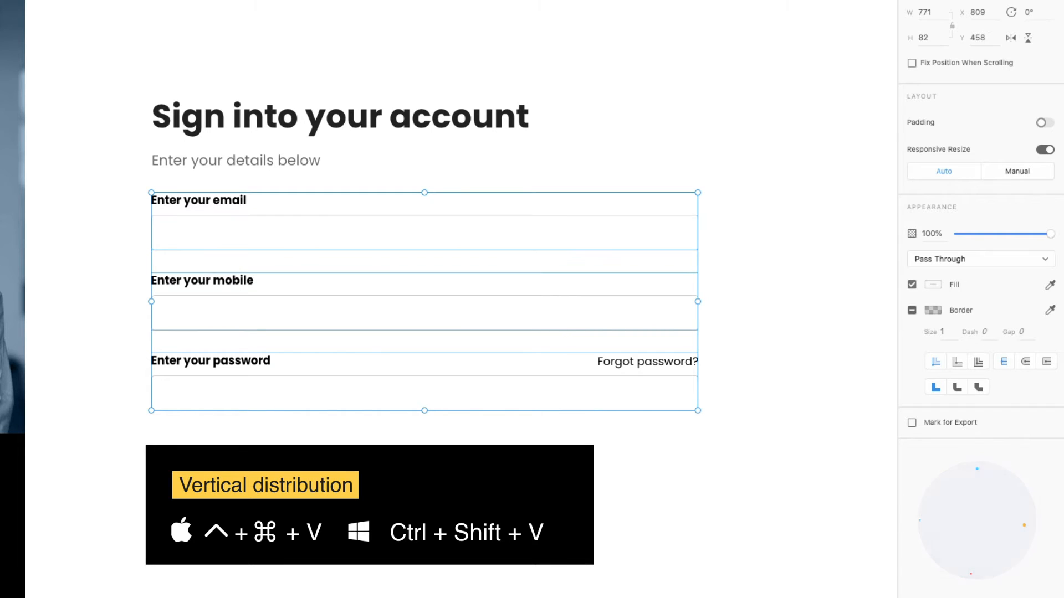
pyautogui.press('Escape')
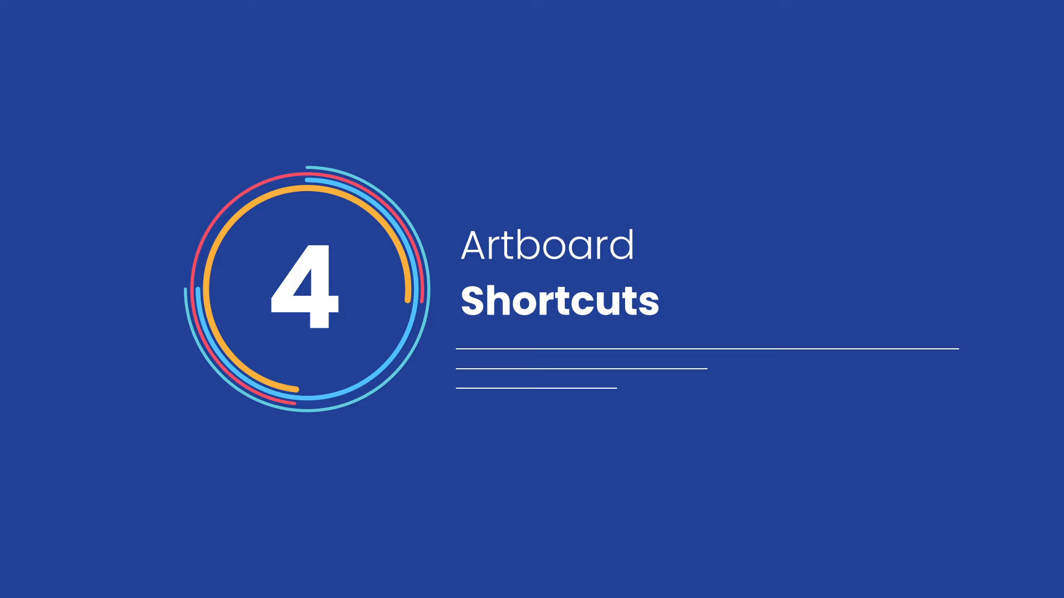
# - Draw an artboard about 473 × 786 beside the travel home page and pick the iPhone 5/SE preset size
pyautogui.moveTo(780, 66); pyautogui.dragTo(910, 283)
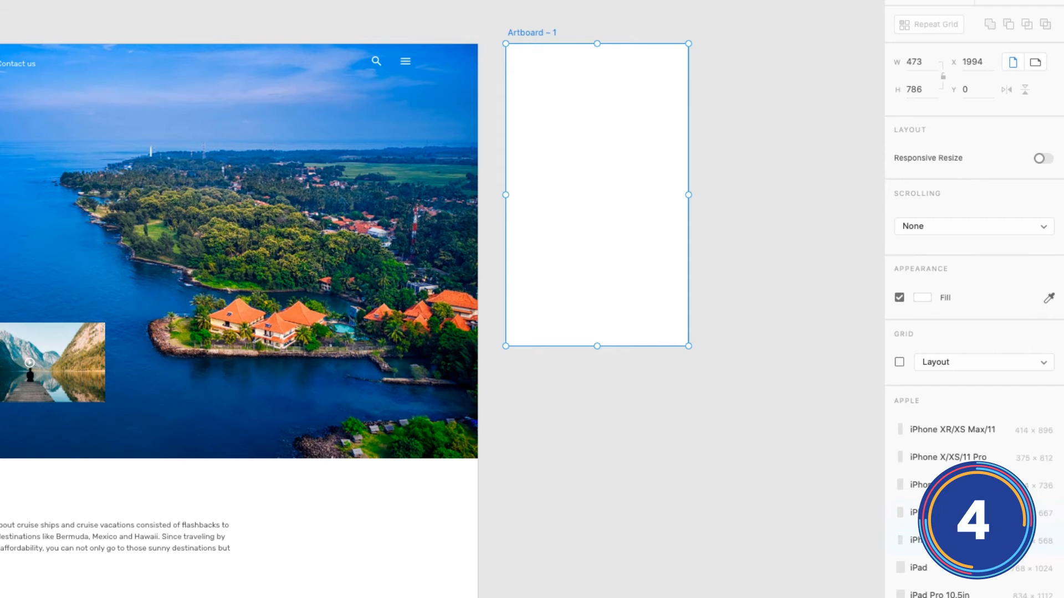
pyautogui.click(942, 540)
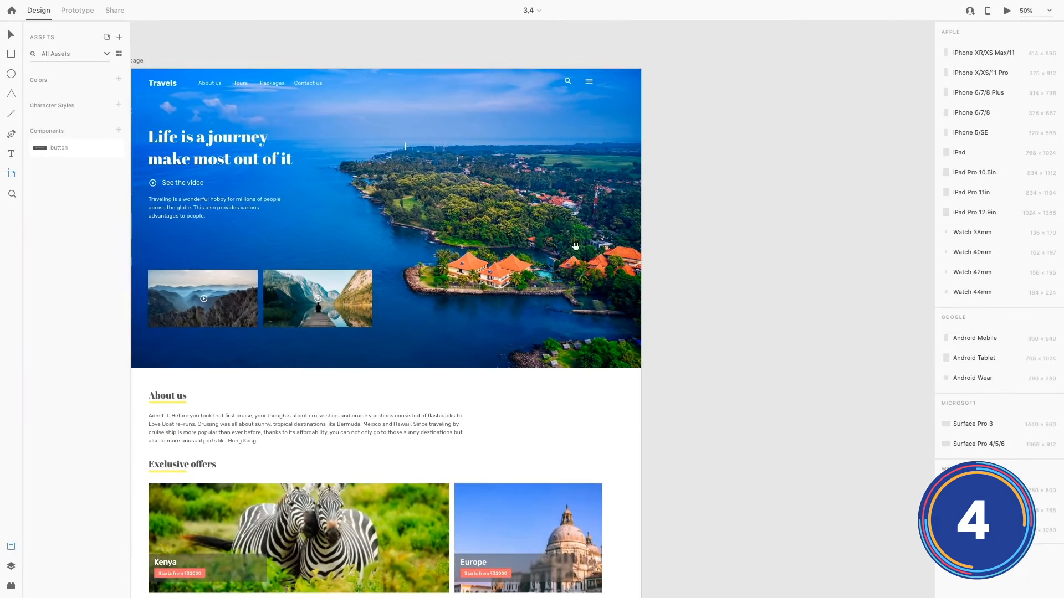
# - Duplicate the Home page artboard
pyautogui.moveTo(575, 245); pyautogui.dragTo(693, 261)
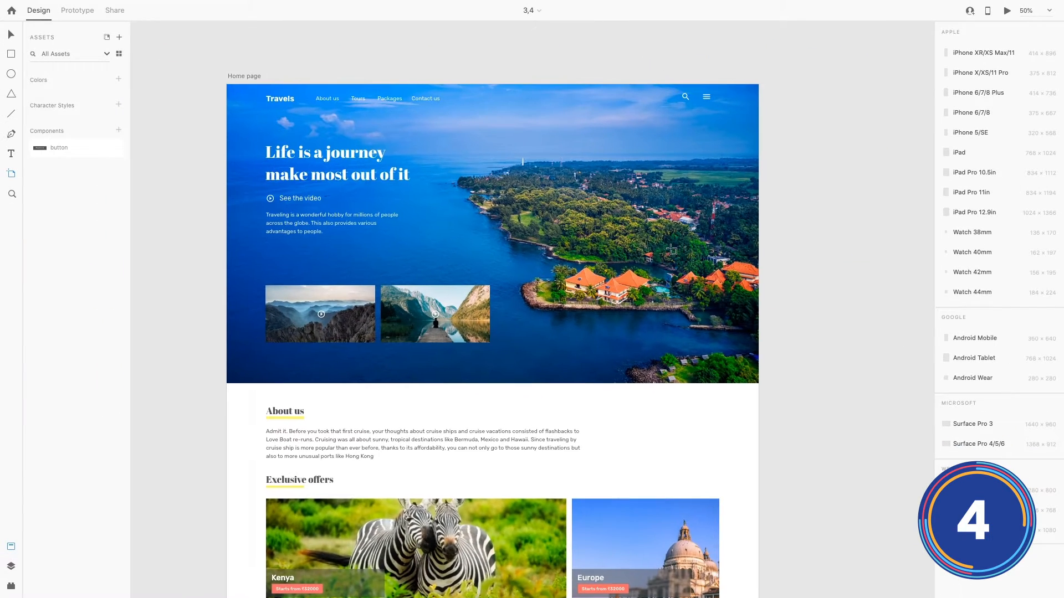
pyautogui.press('v')
pyautogui.click(238, 77)
pyautogui.press('super+d')
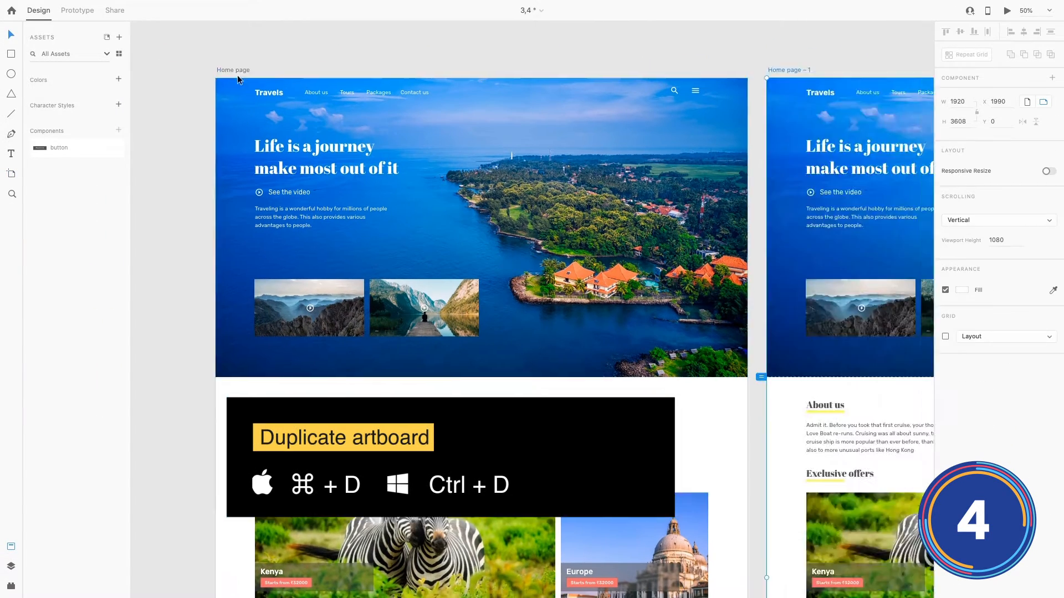
pyautogui.moveTo(511, 151); pyautogui.dragTo(587, 419)
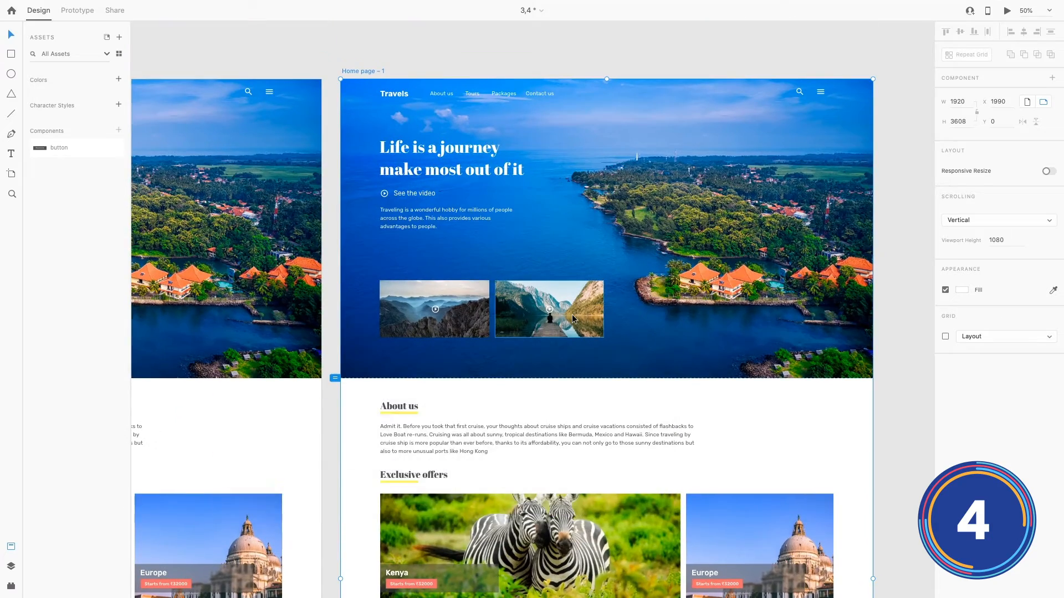
# - View the Home page artboard at 33% and 100%, and return to a full overview of it
pyautogui.hotkey('ctrl', '-')
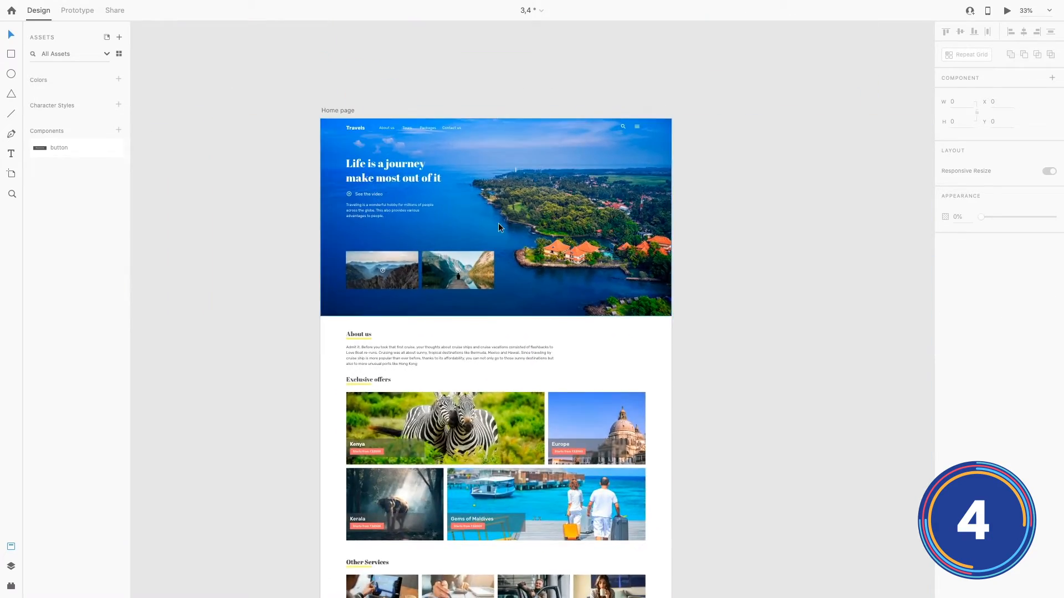
pyautogui.hotkey('ctrl', '1')
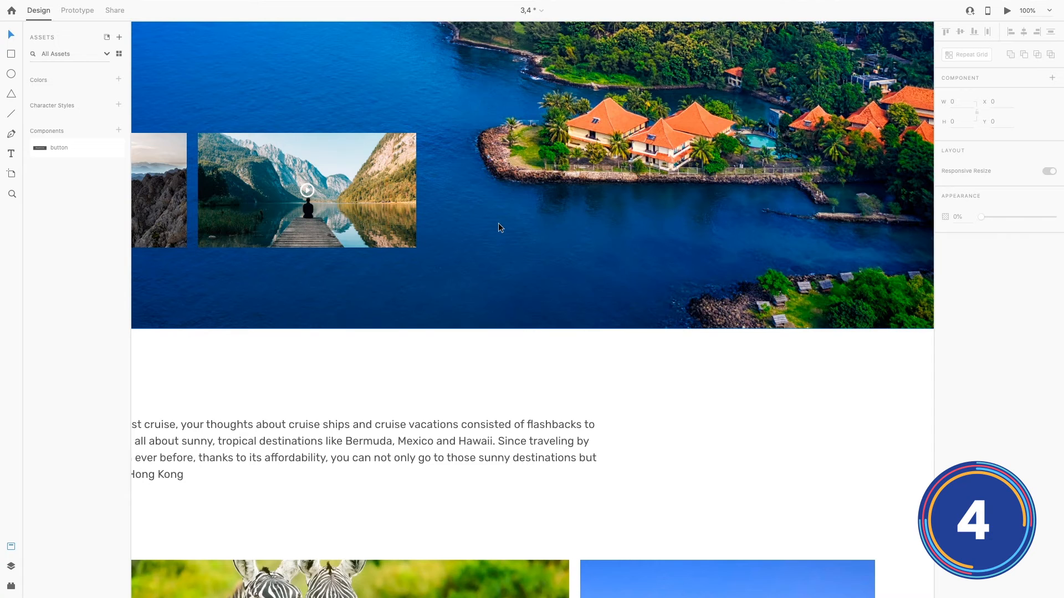
pyautogui.hotkey('ctrl', '0')
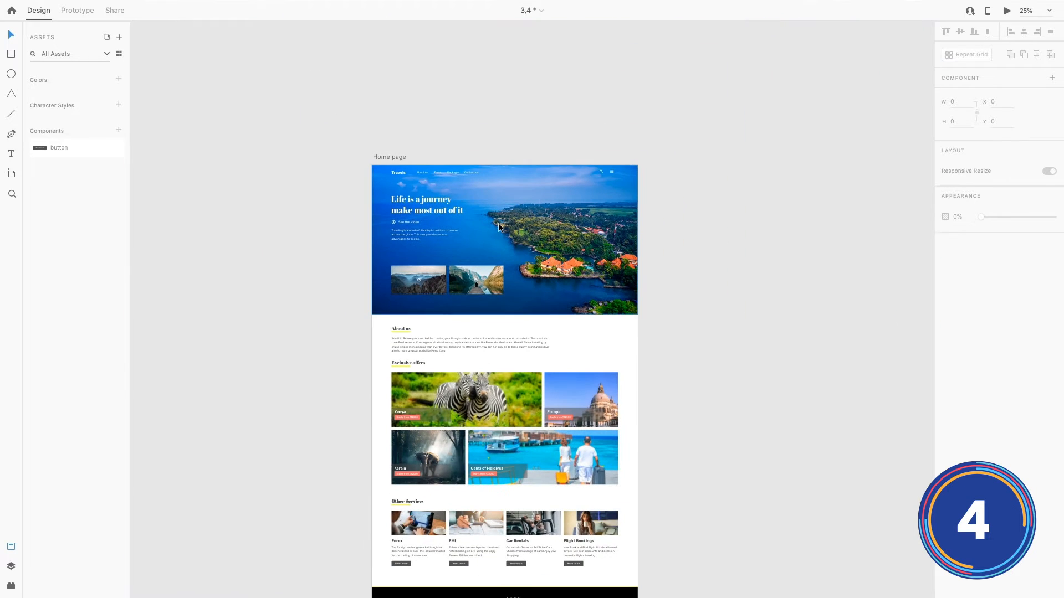
pyautogui.moveTo(461, 255); pyautogui.dragTo(481, 182)
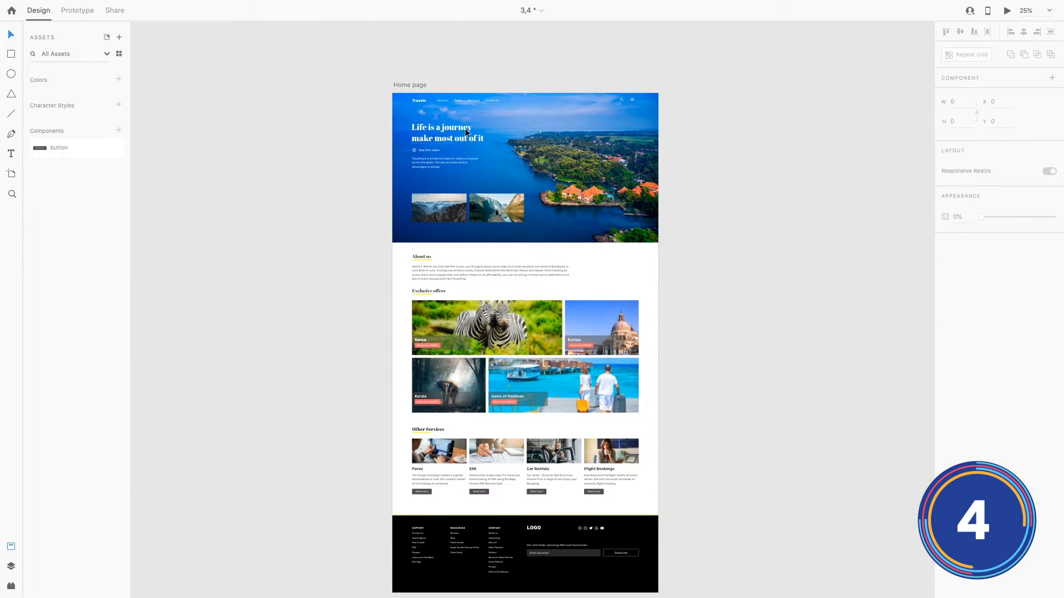
# - Zoom to the selected "Life is a journey" heading, and view the page fitted to the window and at 100%
pyautogui.click(445, 132)
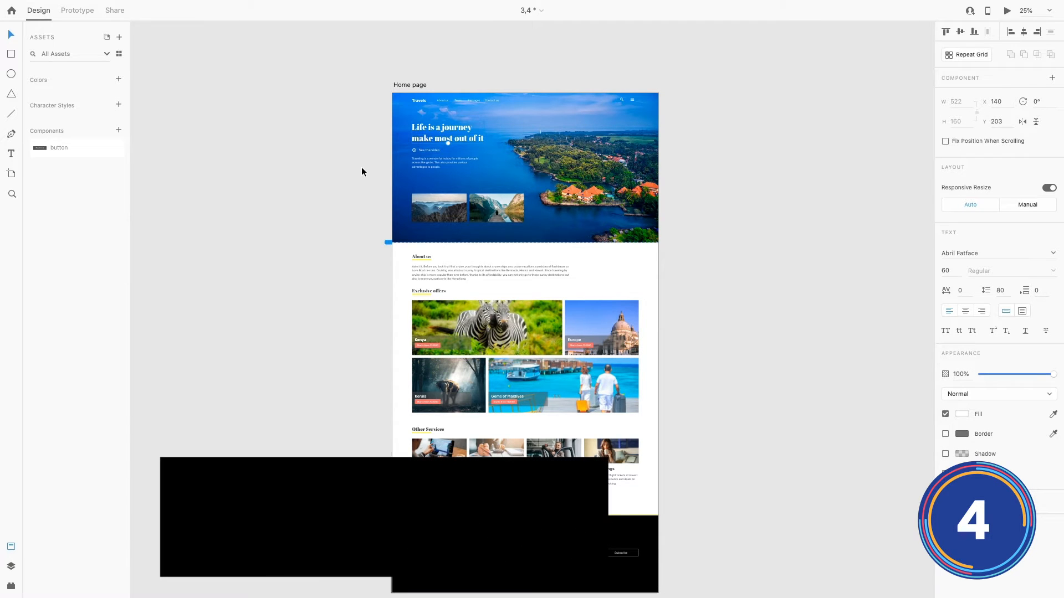
pyautogui.hotkey('ctrl', '3')
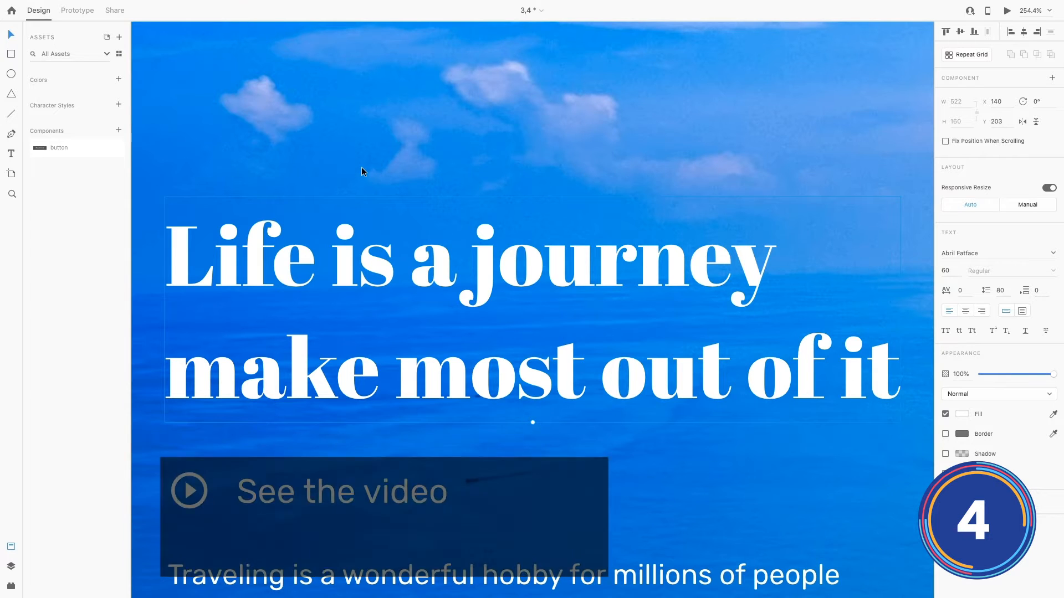
pyautogui.hotkey('ctrl', '0')
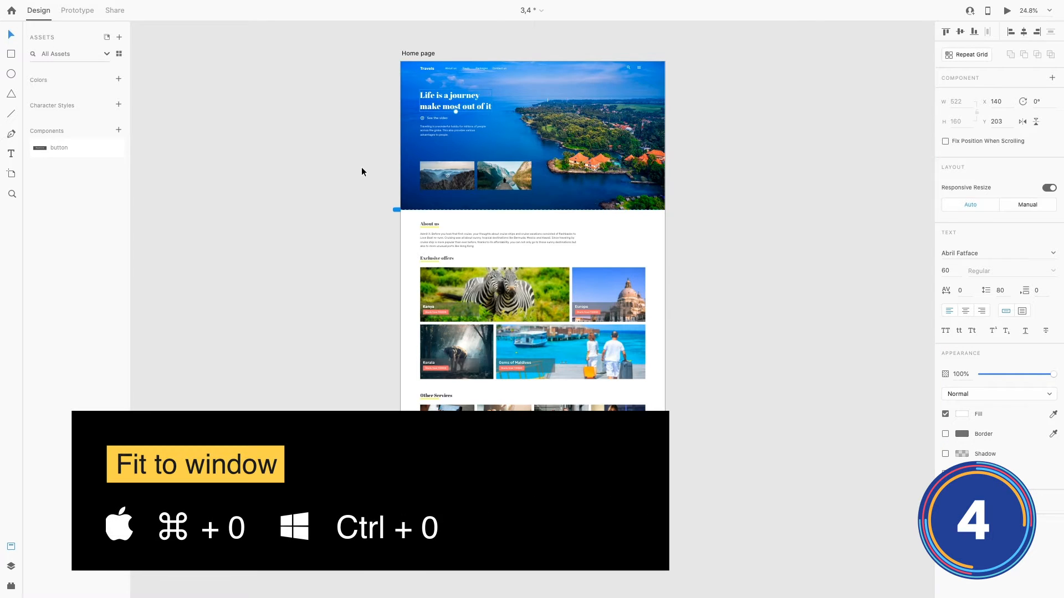
pyautogui.hotkey('ctrl', '1')
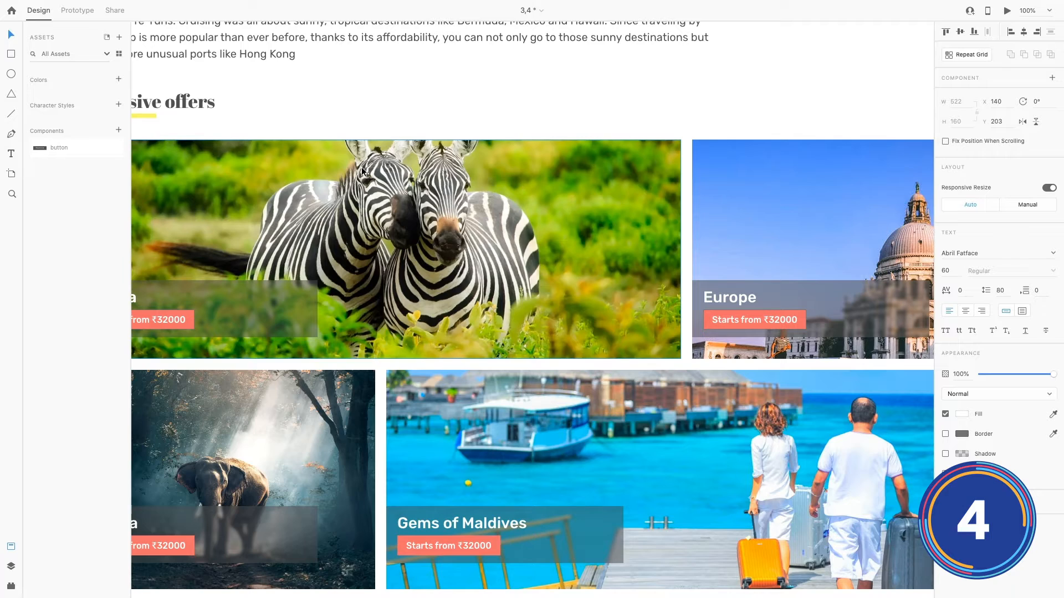
# - Show and hide the grid and the column layout overlay on the Home page artboard
pyautogui.hotkey('ctrl', "'")
pyautogui.hotkey('ctrl', "'")
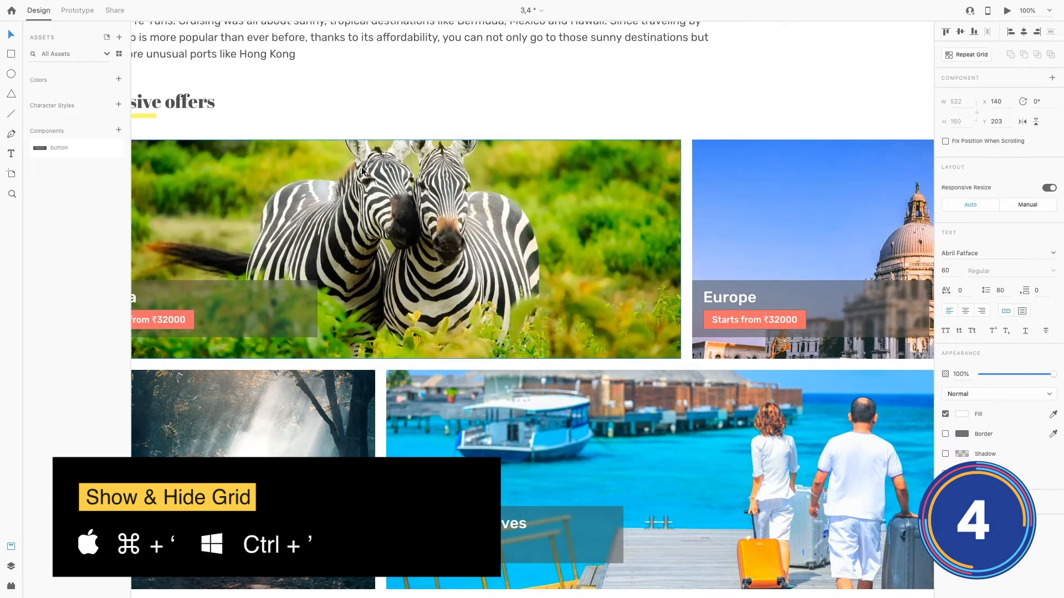
pyautogui.hotkey('ctrl', "'")
pyautogui.hotkey('ctrl', "'")
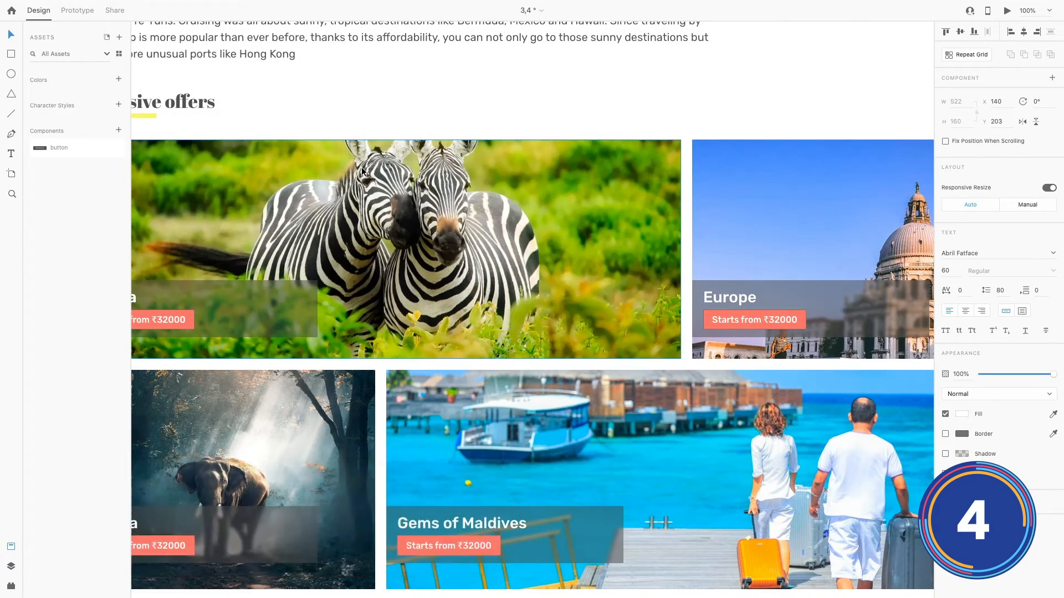
pyautogui.hotkey('ctrl', 'shift', "'")
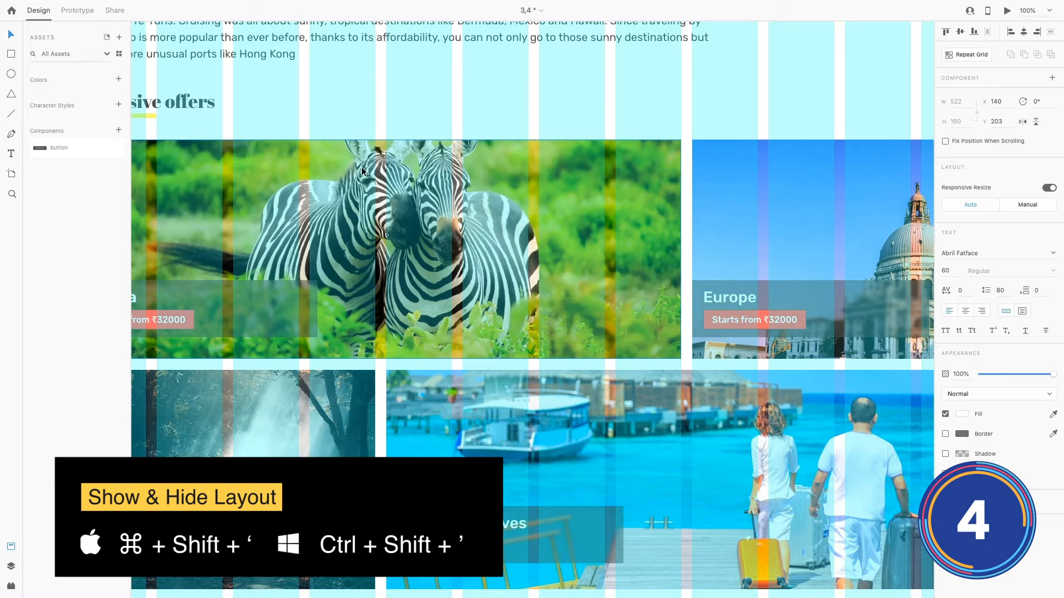
pyautogui.hotkey('ctrl', 'shift', "'")
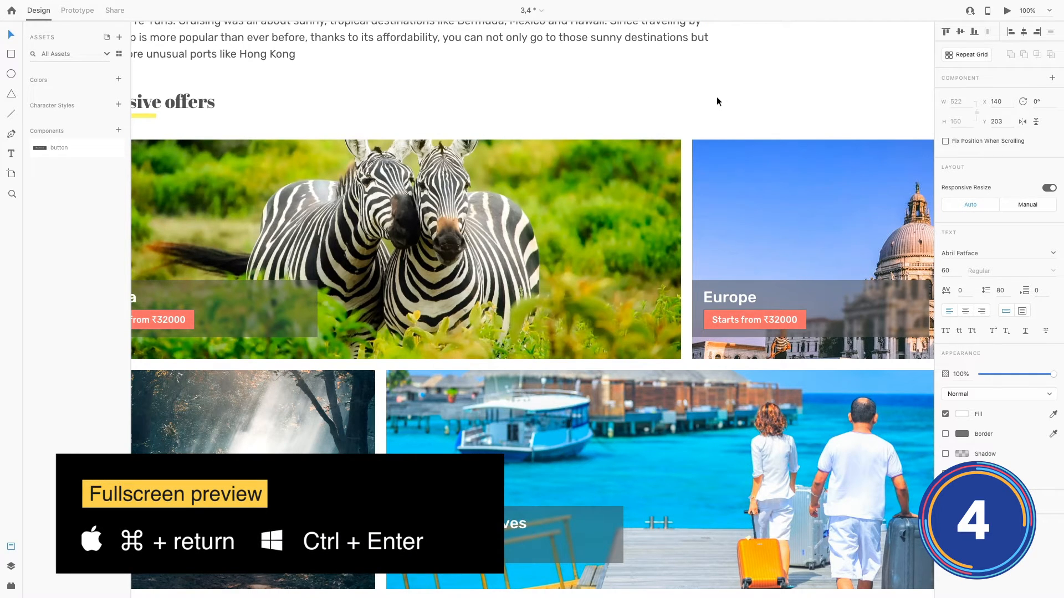
# - Preview the Home page in full screen and close the preview
pyautogui.hotkey('ctrl', 'Return')
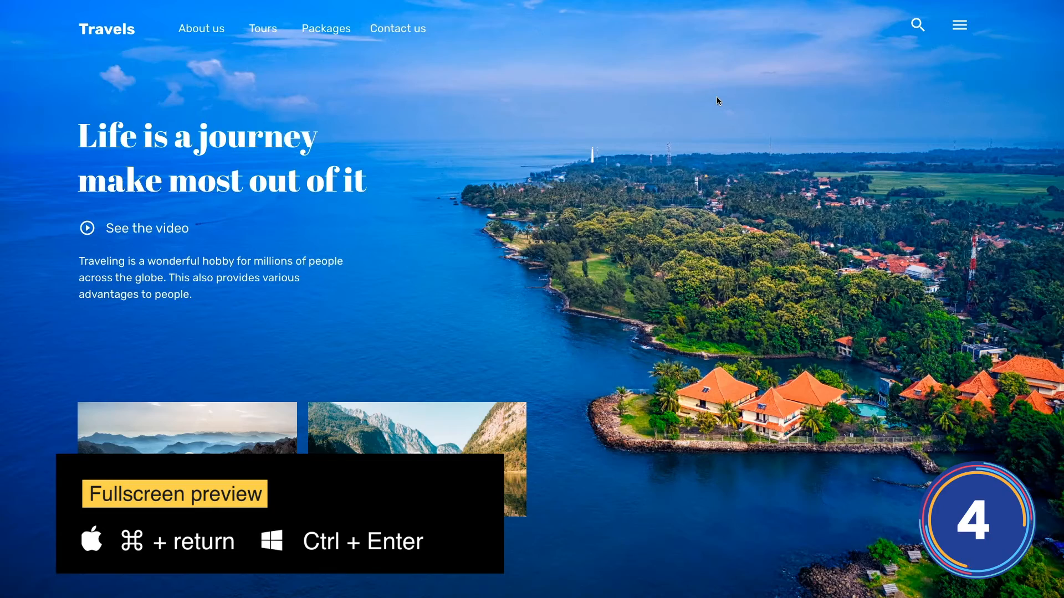
pyautogui.press('Escape')
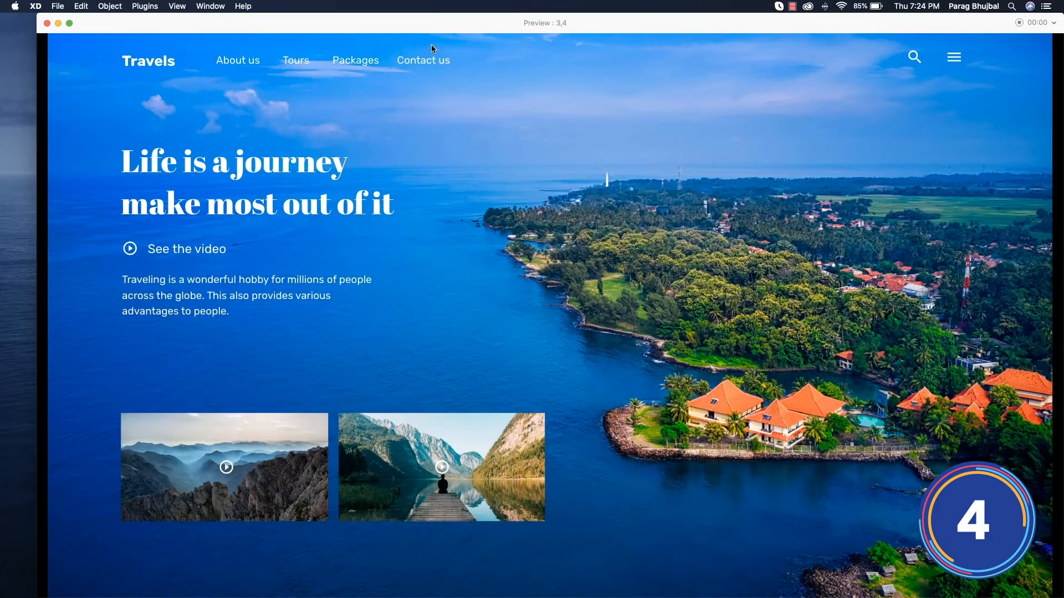
pyautogui.click(47, 23)
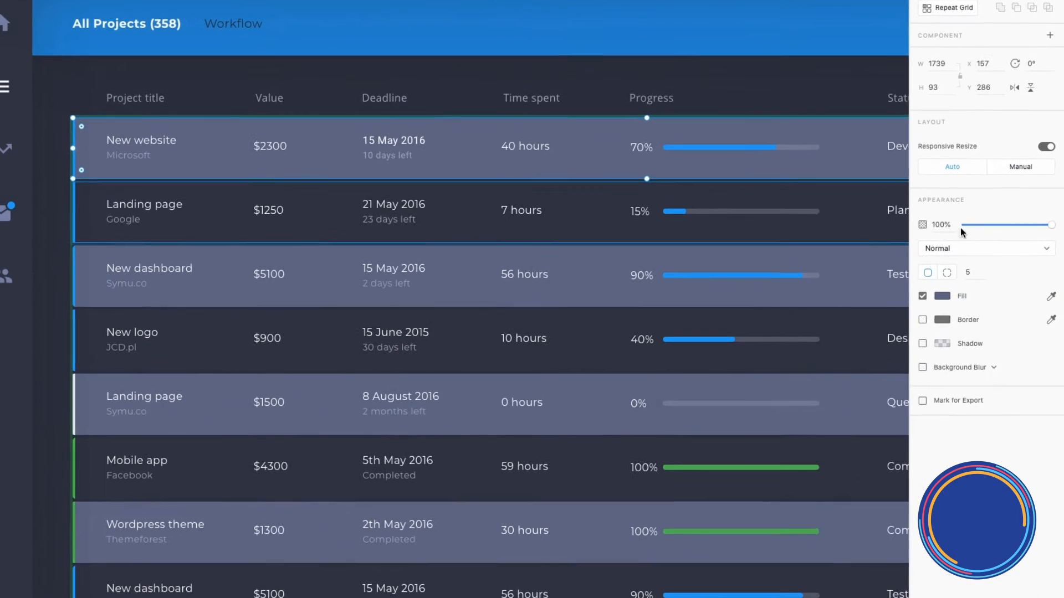
# - Set the opacity of the selected row background in the All Projects table to 10%
pyautogui.moveTo(1049, 224)
pyautogui.mouseDown()
pyautogui.moveTo(971, 228)
pyautogui.moveTo(1059, 233)
pyautogui.mouseUp()
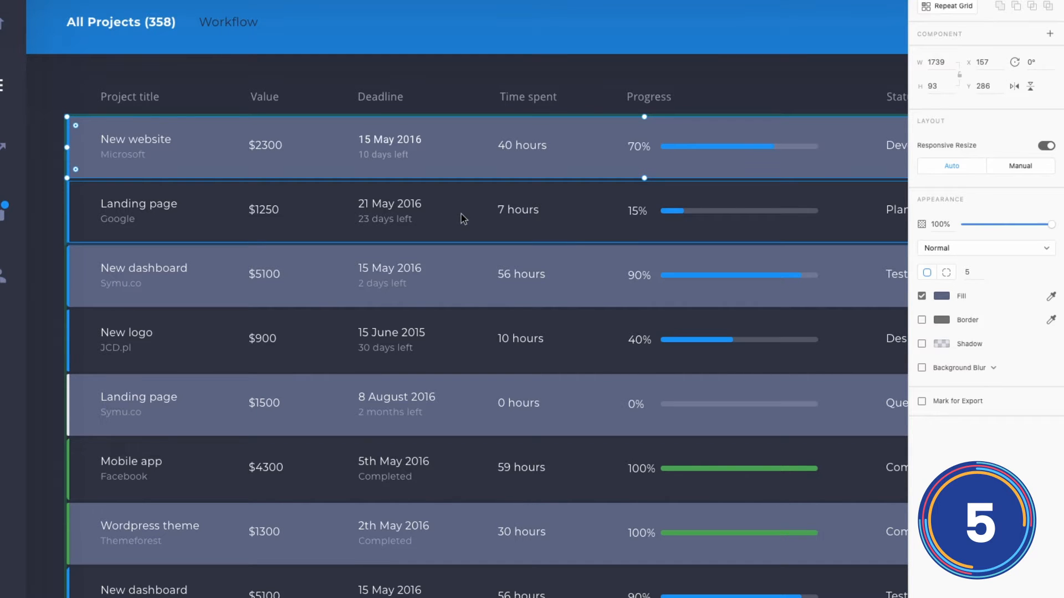
pyautogui.press('1')
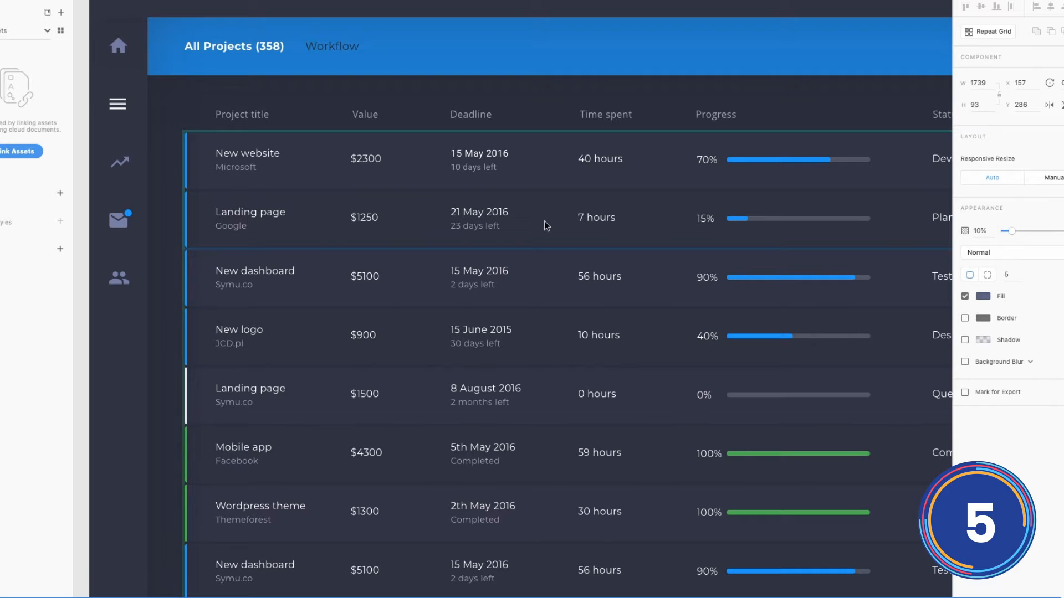
# - Raise the selected table row background's opacity to 20% and on to 30%, and deselect it
pyautogui.press('2')
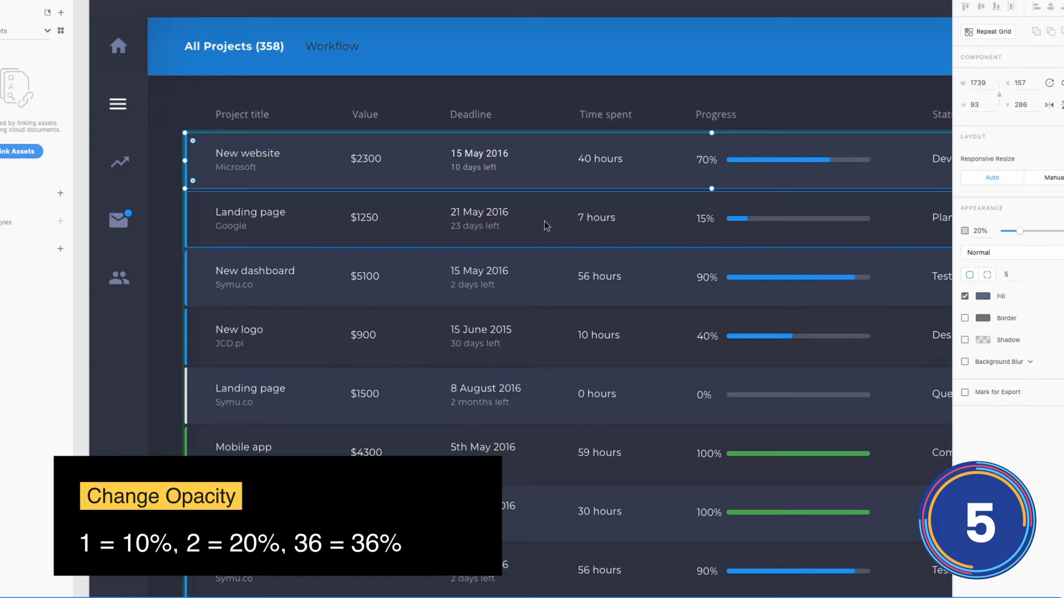
pyautogui.press('3')
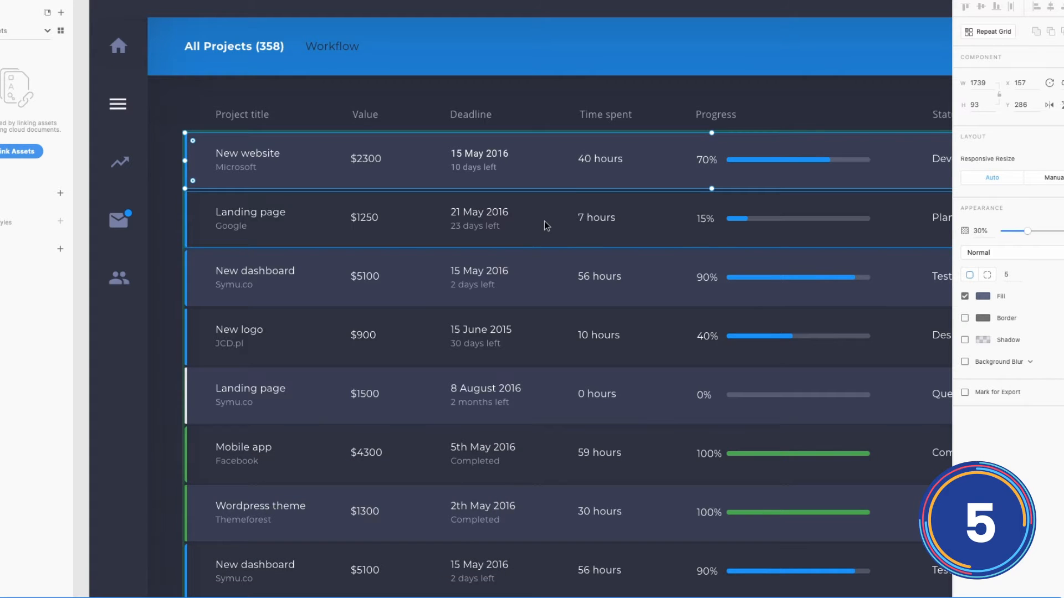
pyautogui.press('Escape')
pyautogui.click(82, 314)
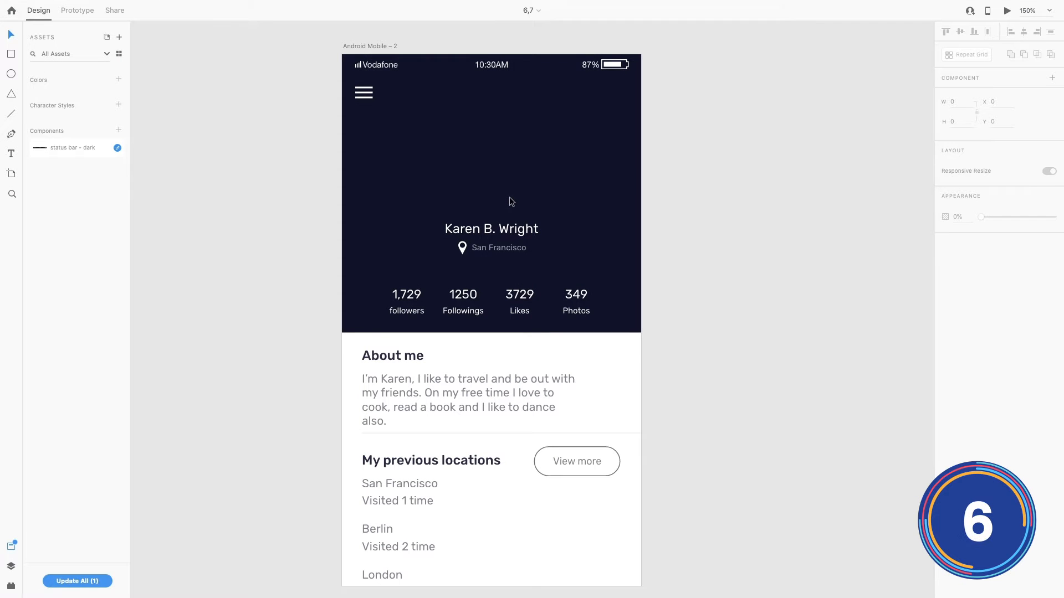
# - Draw a polygon about 97 × 91 above the profile name, varying its corner count and settling on 8
pyautogui.press('y')
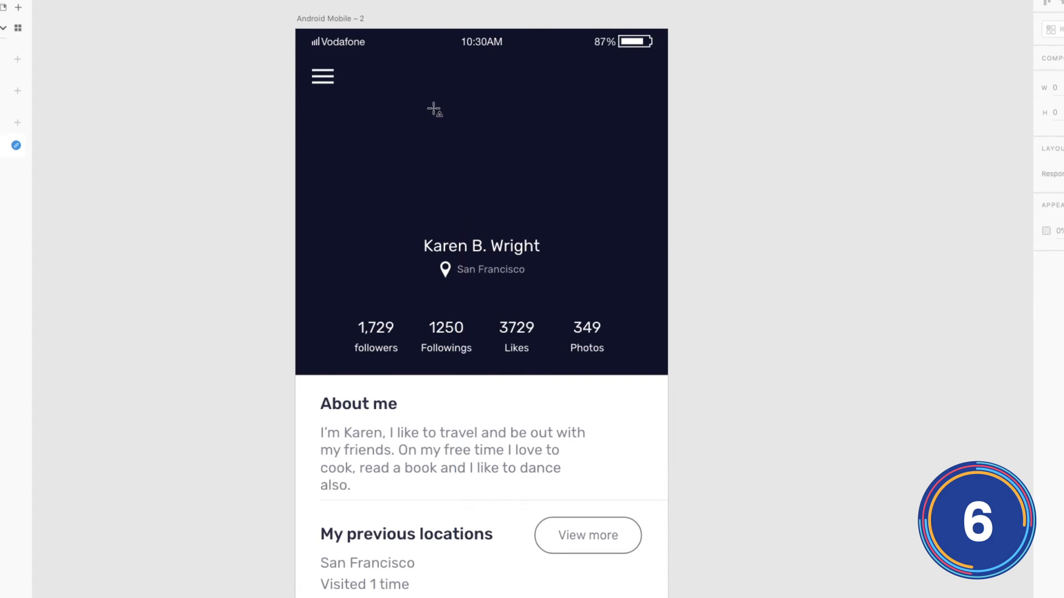
pyautogui.moveTo(434, 104); pyautogui.dragTo(536, 197)
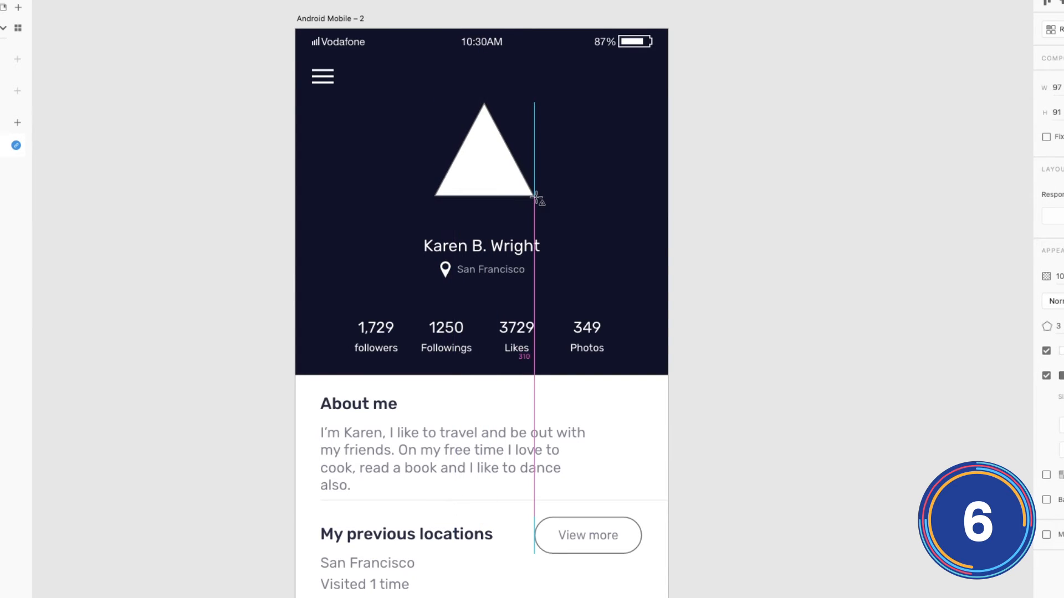
pyautogui.press('Up')
pyautogui.press('Up')
pyautogui.press('Up')
pyautogui.press('Up')
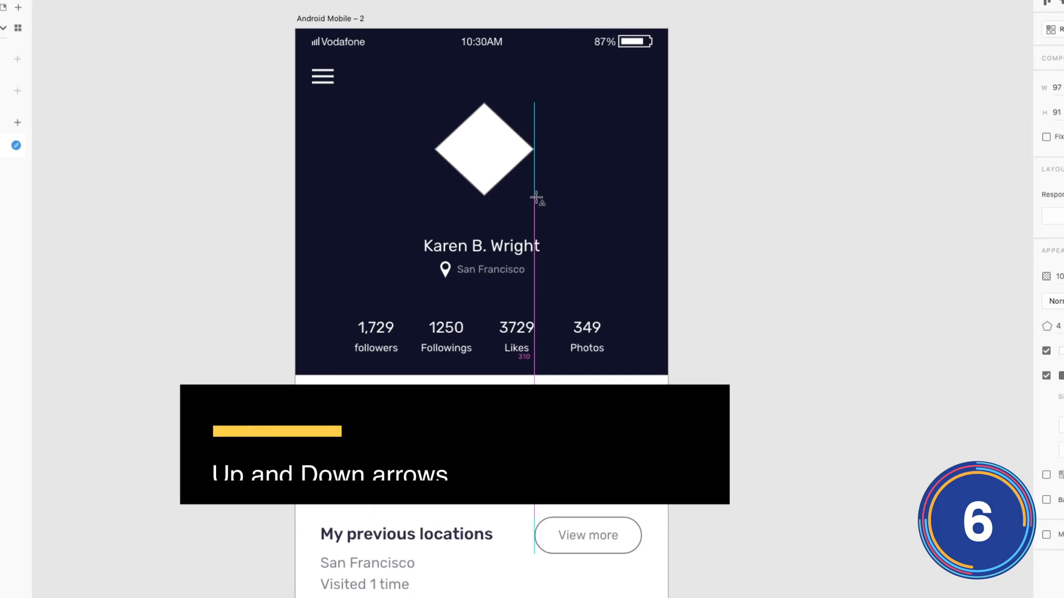
pyautogui.press('Up')
pyautogui.press('Down')
pyautogui.press('Down')
pyautogui.press('Down')
pyautogui.press('Down')
pyautogui.press('Up')
pyautogui.press('Up')
pyautogui.press('Up')
pyautogui.press('Up')
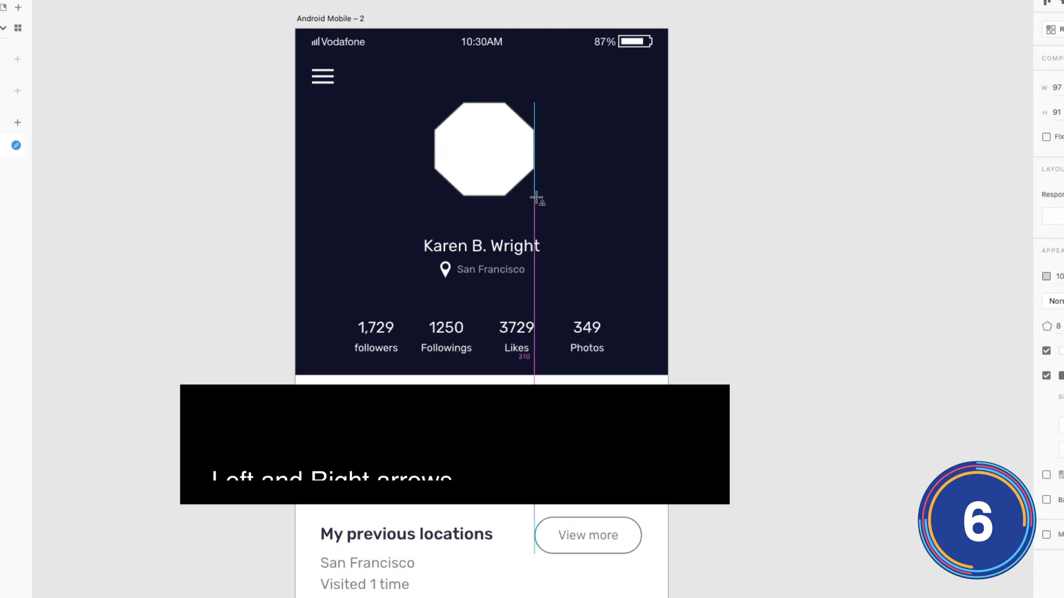
# - Turn the eight-cornered polygon into a star by adjusting its star ratio, and round its corners to a radius of 8
pyautogui.press('Right')
pyautogui.press('Right')
pyautogui.press('Right')
pyautogui.press('Left')
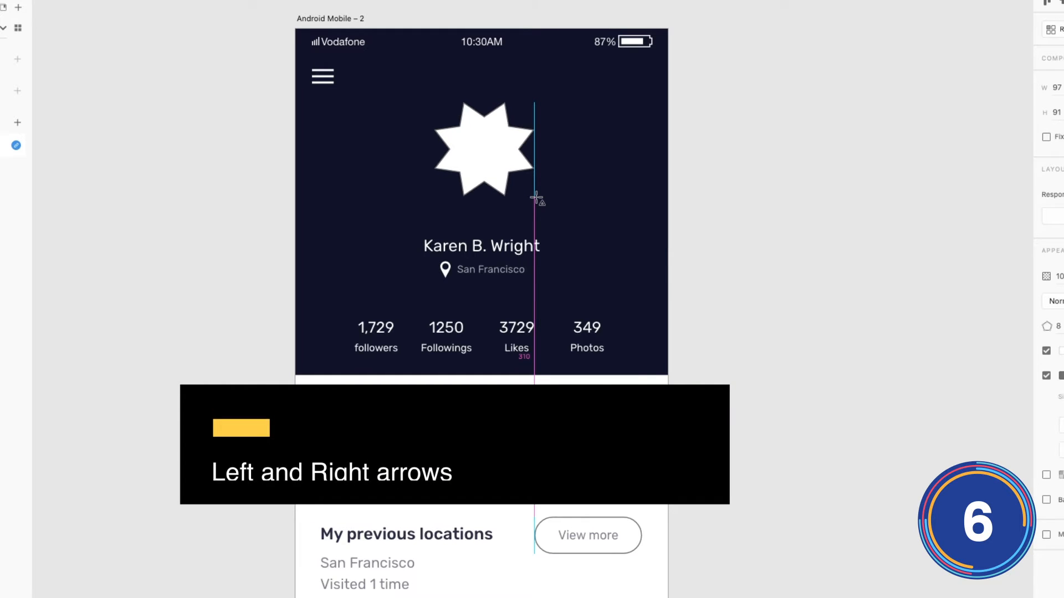
pyautogui.press('Right')
pyautogui.moveTo(536, 197); pyautogui.dragTo(535, 197)
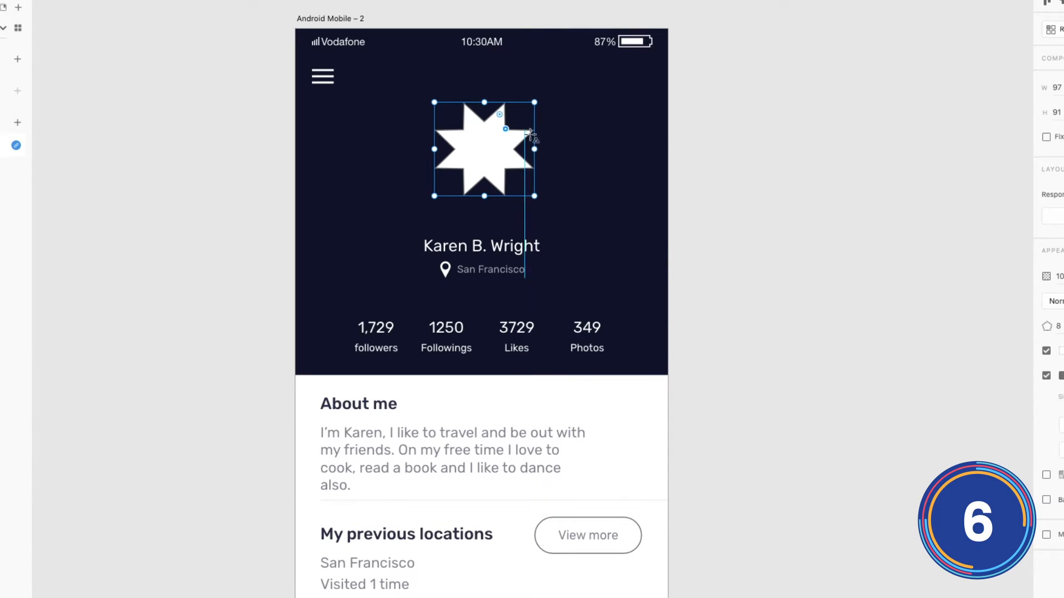
pyautogui.moveTo(498, 116); pyautogui.dragTo(497, 119)
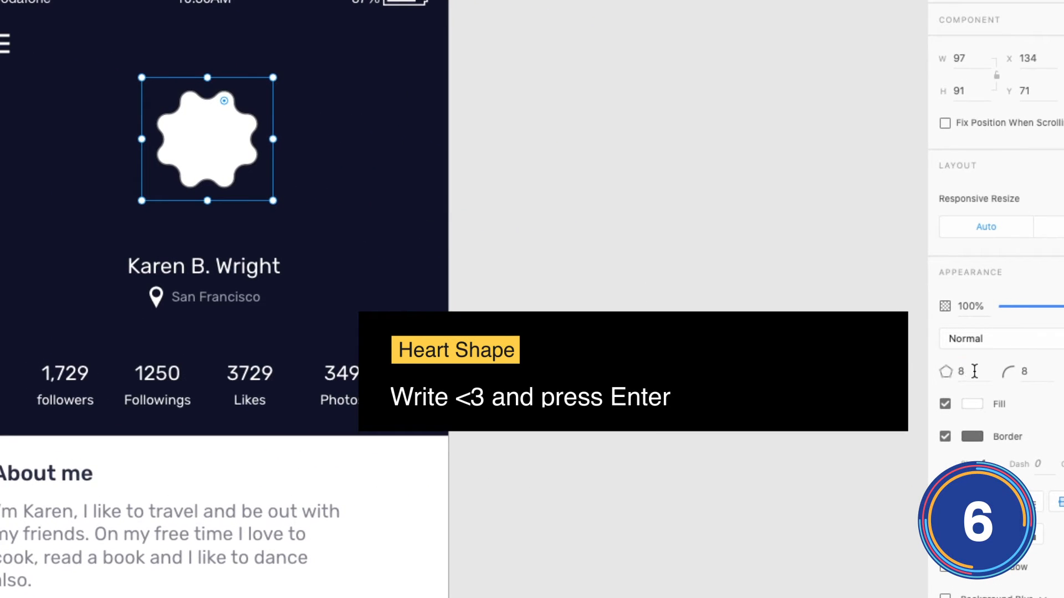
# - Convert the star into a heart by entering <3 as its corner count, and set its border colour to white
pyautogui.click(975, 371)
pyautogui.press('Return')
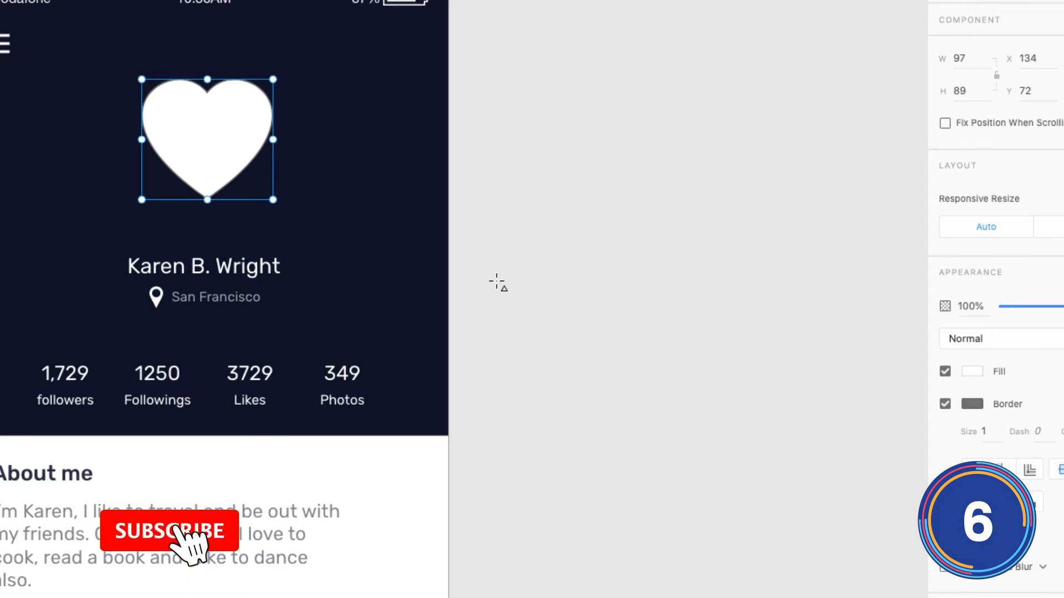
pyautogui.click(971, 404)
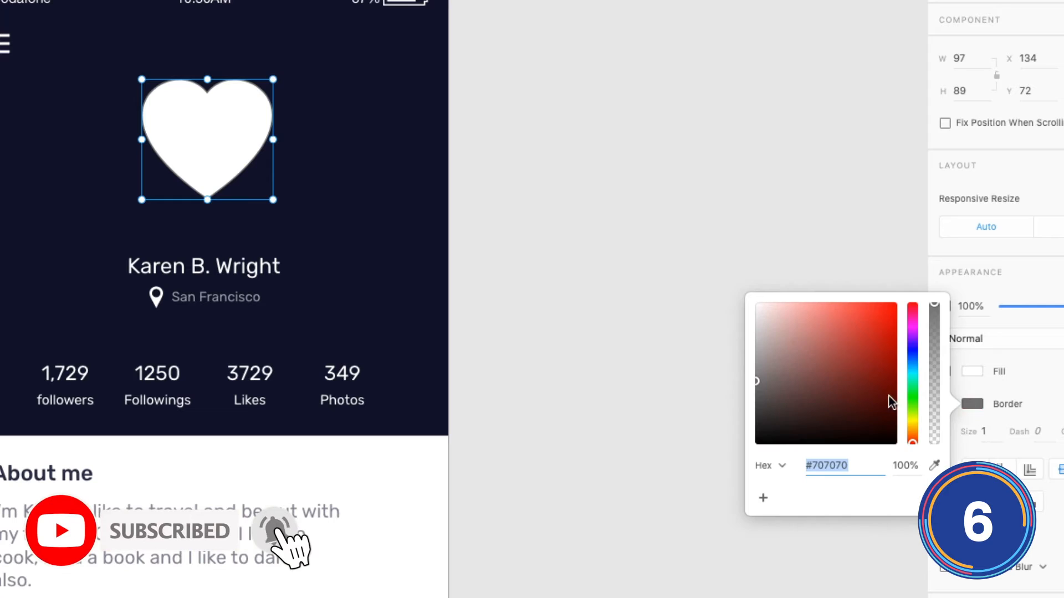
pyautogui.moveTo(776, 338); pyautogui.dragTo(690, 266)
pyautogui.click(1015, 368)
pyautogui.click(971, 371)
pyautogui.click(964, 369)
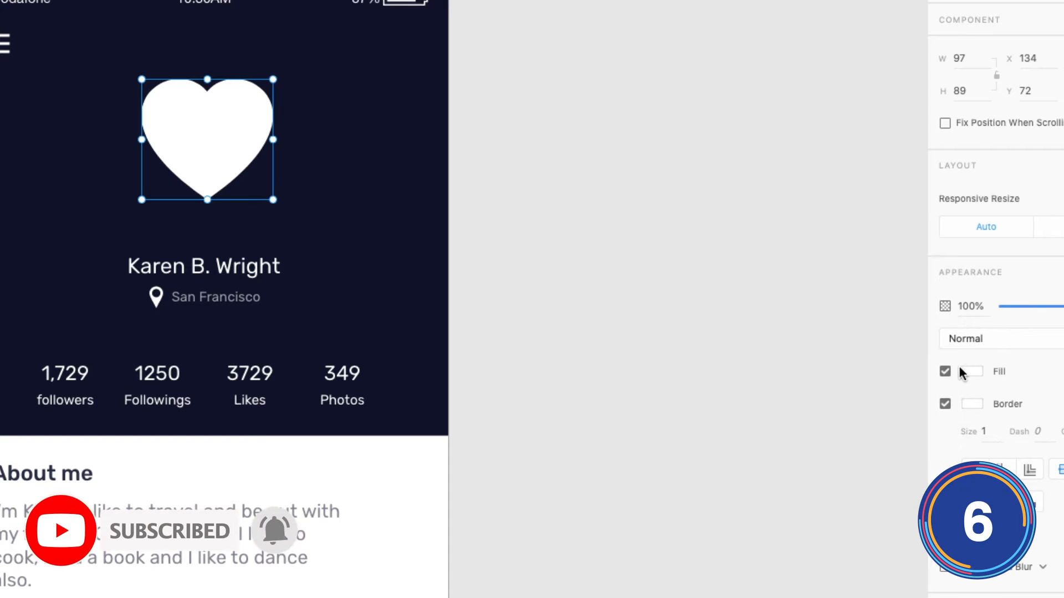
# - Remove the heart's fill and set its border size to 4
pyautogui.click(945, 371)
pyautogui.click(983, 431)
pyautogui.write('4')
pyautogui.press('Return')
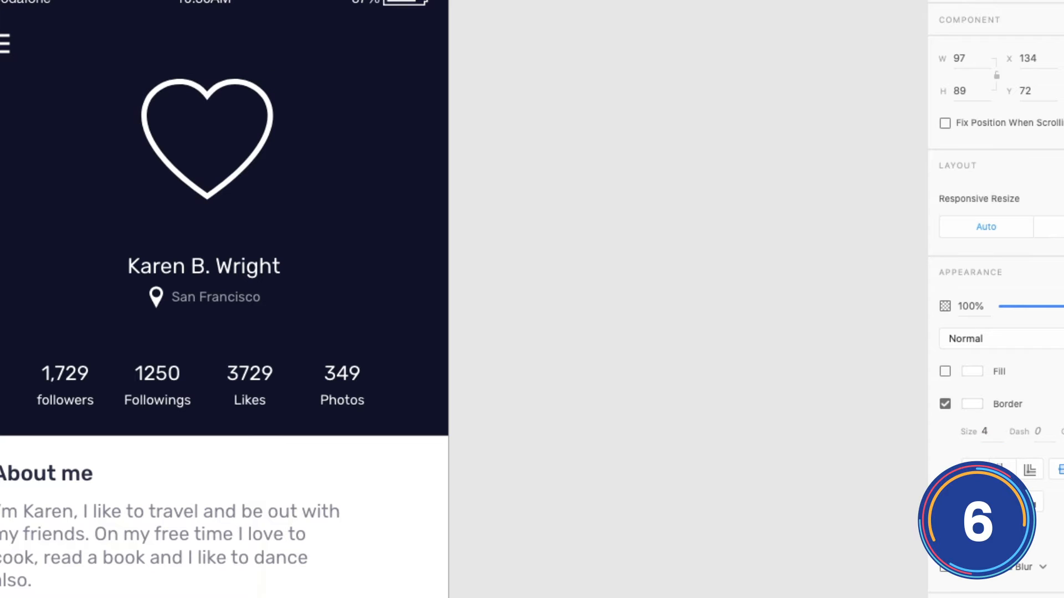
pyautogui.press('y')
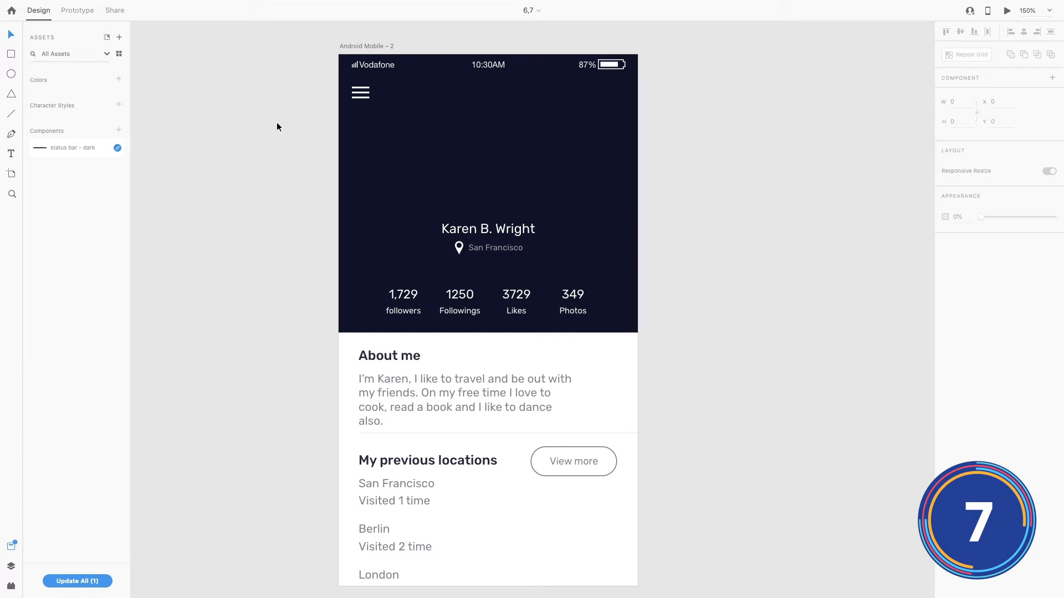
# - Draw a square from its centre above the profile name, round all its corners into a circle, and make only the lower-left corner sharp
pyautogui.press('r')
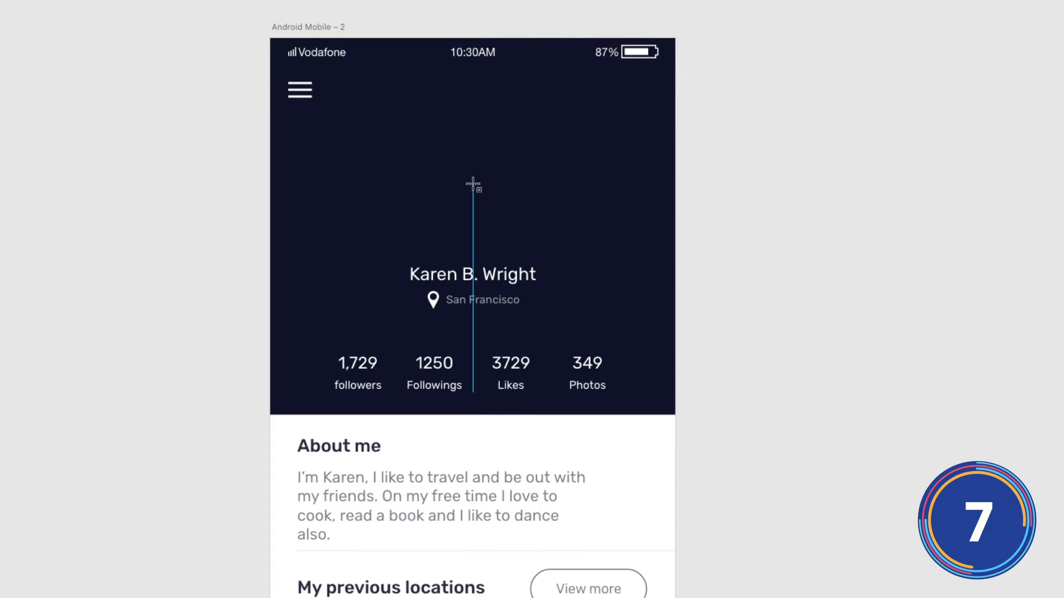
pyautogui.moveTo(472, 178); pyautogui.dragTo(553, 133)
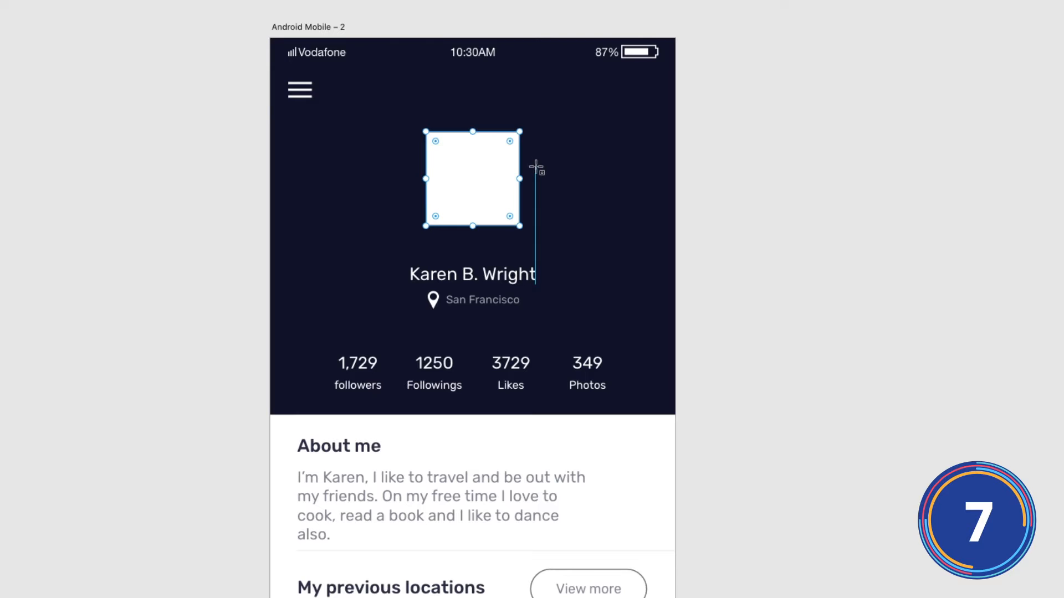
pyautogui.moveTo(510, 142); pyautogui.dragTo(467, 194)
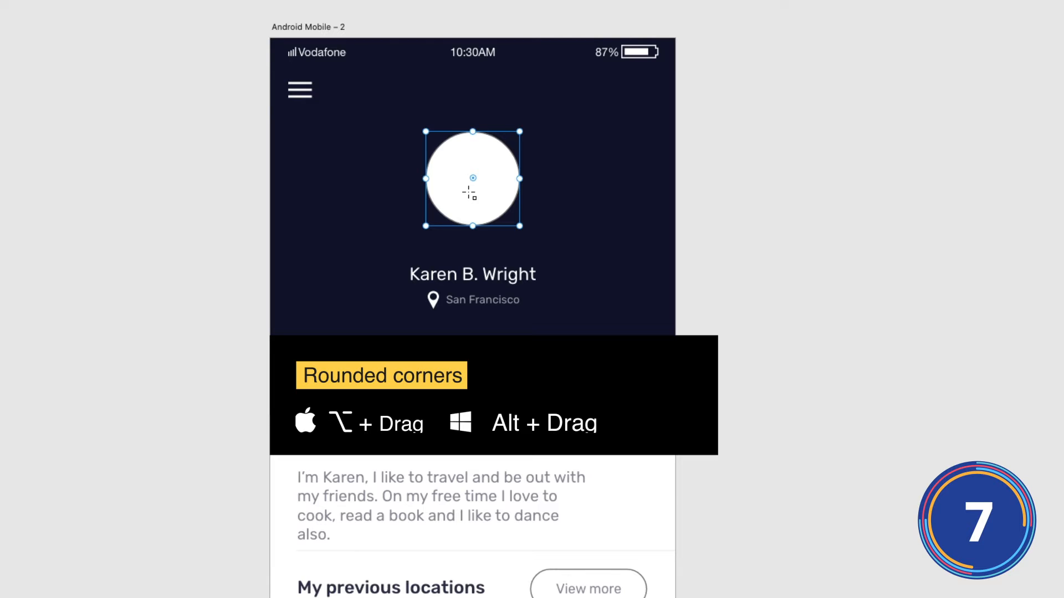
pyautogui.moveTo(475, 183); pyautogui.dragTo(411, 237)
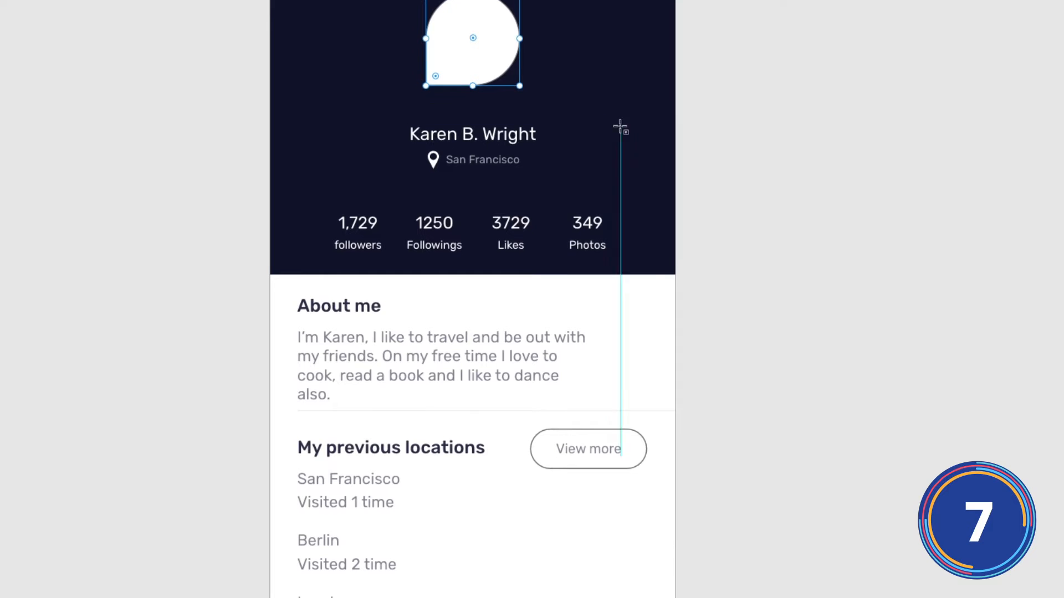
# - Shrink and widen the View more button outline in small and large increments, returning it to its starting width
pyautogui.click(609, 448)
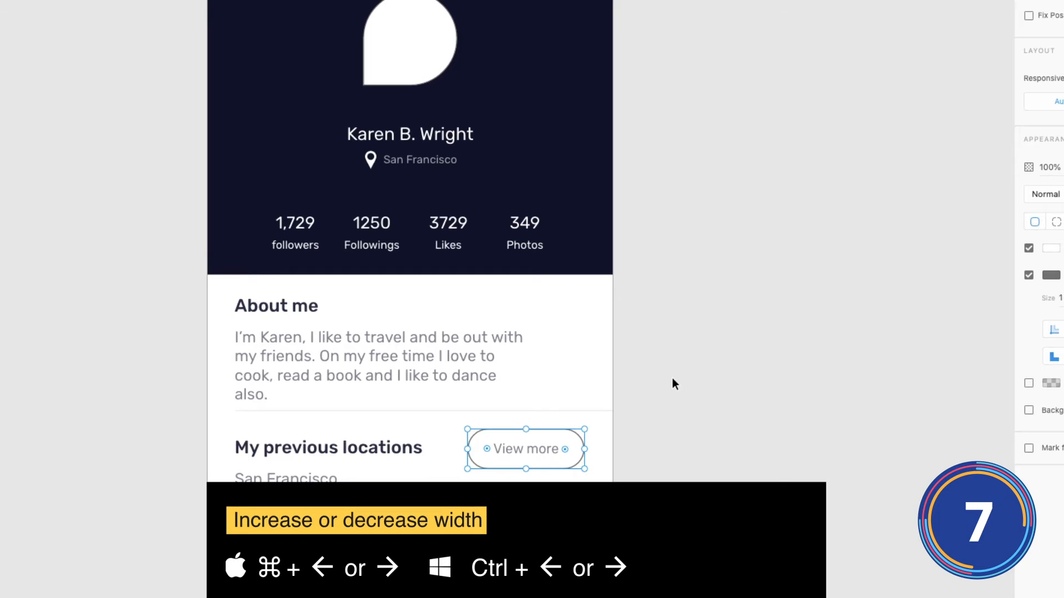
pyautogui.press('super+Left')
pyautogui.press('super+Left')
pyautogui.press('super+Left')
pyautogui.press('super+Left')
pyautogui.press('super+Left')
pyautogui.press('super+Left')
pyautogui.press('super+Left')
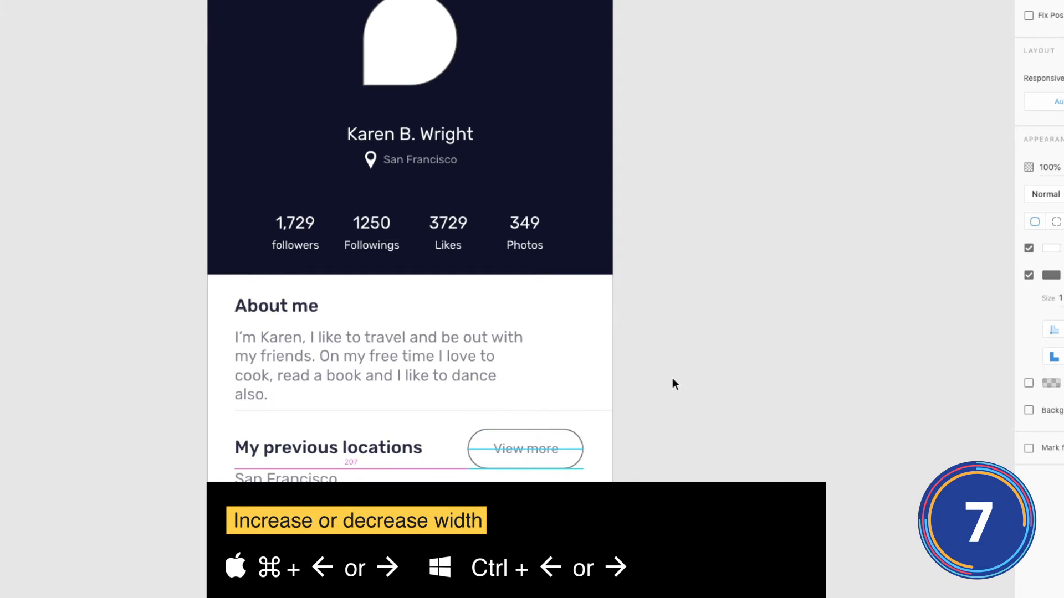
pyautogui.press('super+Right')
pyautogui.press('super+Right')
pyautogui.press('super+Right')
pyautogui.press('super+Left')
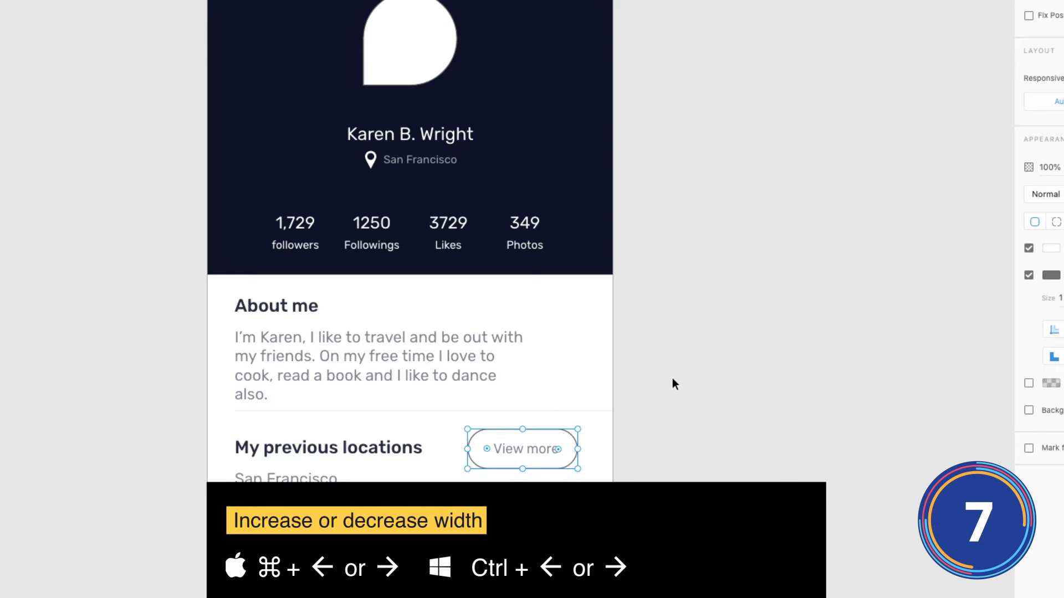
pyautogui.press('super+Right')
pyautogui.press('super+Right')
pyautogui.press('super+Right')
pyautogui.press('super+Right')
pyautogui.press('super+Right')
pyautogui.press('super+Right')
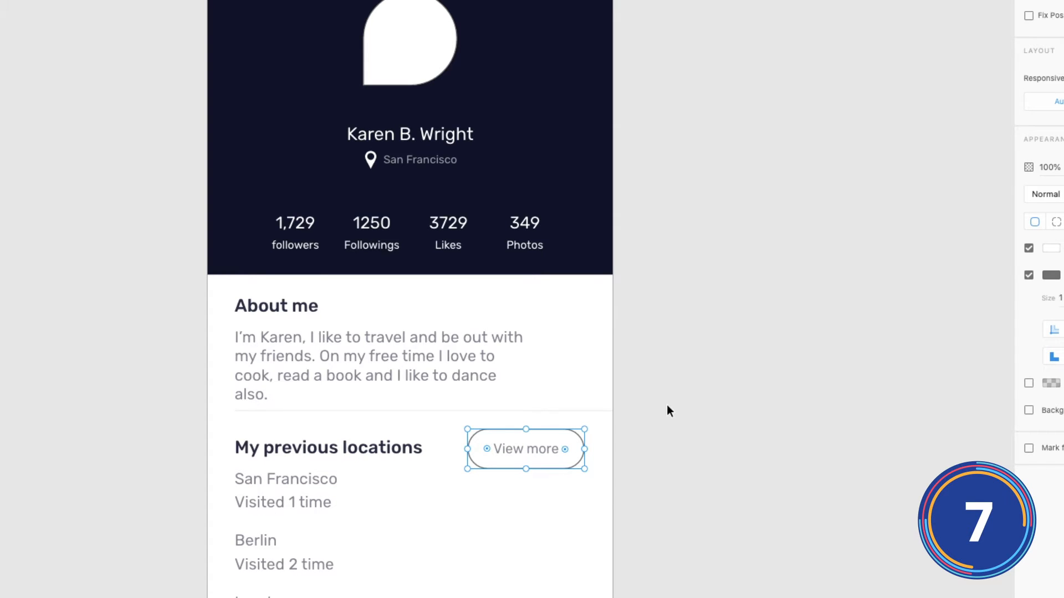
pyautogui.press('super+shift+Right')
pyautogui.press('super+shift+Left')
# - Reduce the height of the View more button outline by one large increment with the square grid shown, and hide the grid
pyautogui.press('super+apostrophe')
pyautogui.press('Escape')
pyautogui.press('super+shift+Up')
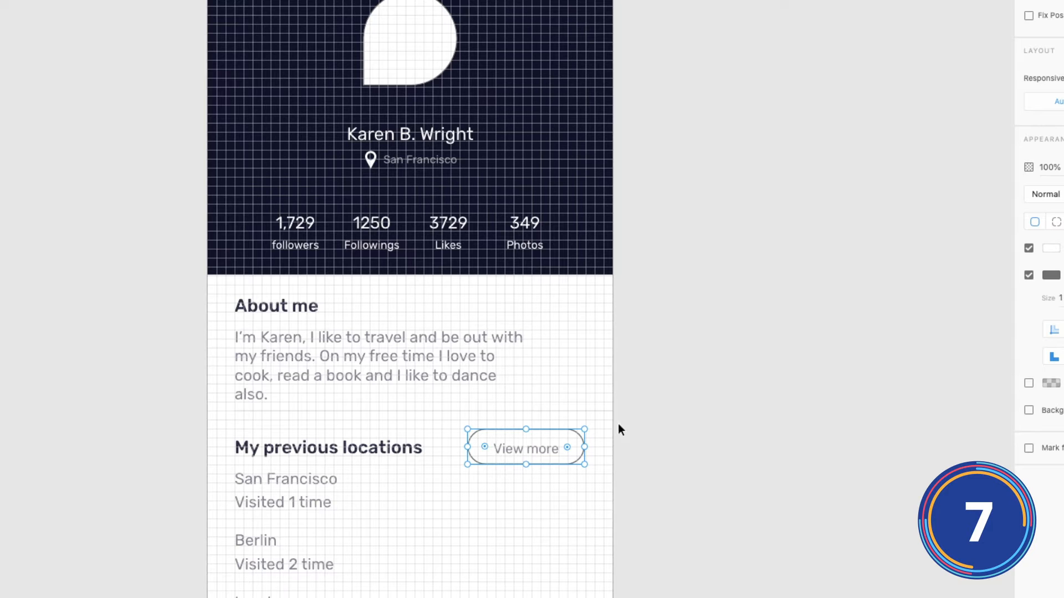
pyautogui.press('super+apostrophe')
# - Measure the teardrop shape's distances to the artboard edges and to the profile name
pyautogui.click(409, 41)
pyautogui.press('alt')
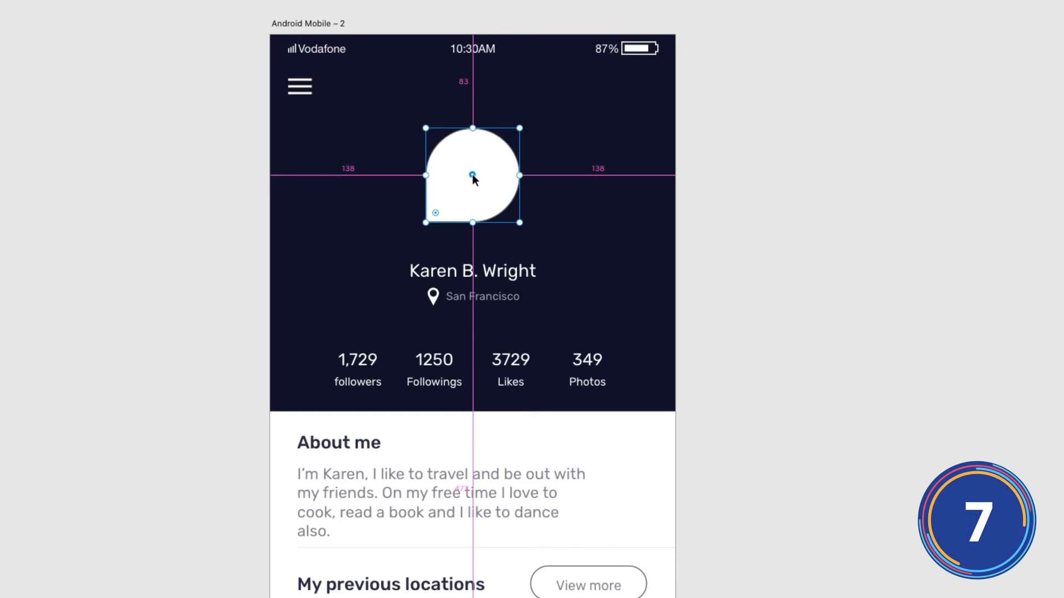
pyautogui.moveTo(498, 271)
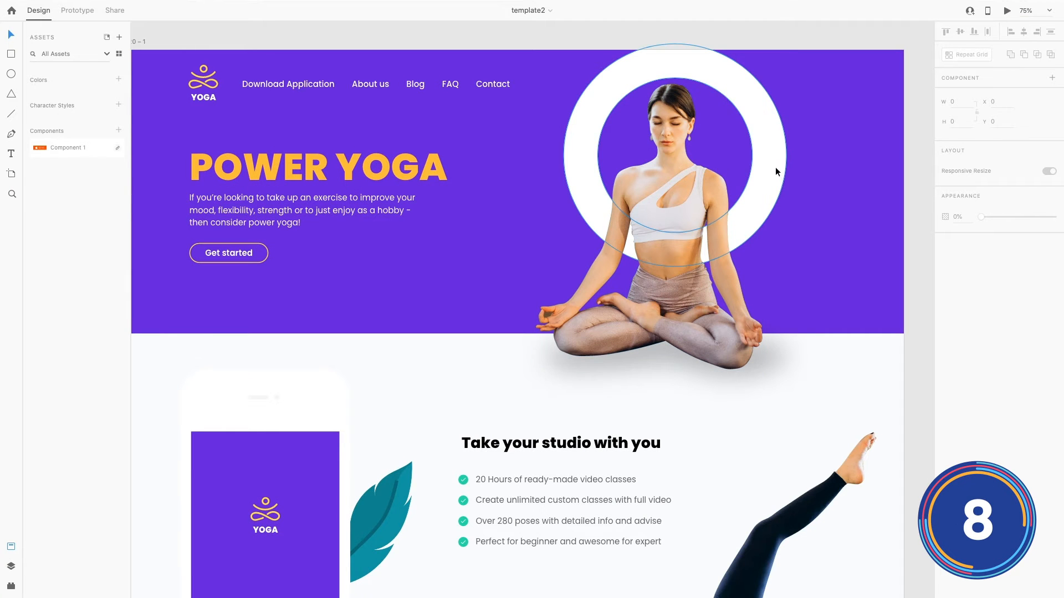
# - Set the blend mode of the white ring behind the meditating woman to Overlay
pyautogui.click(776, 172)
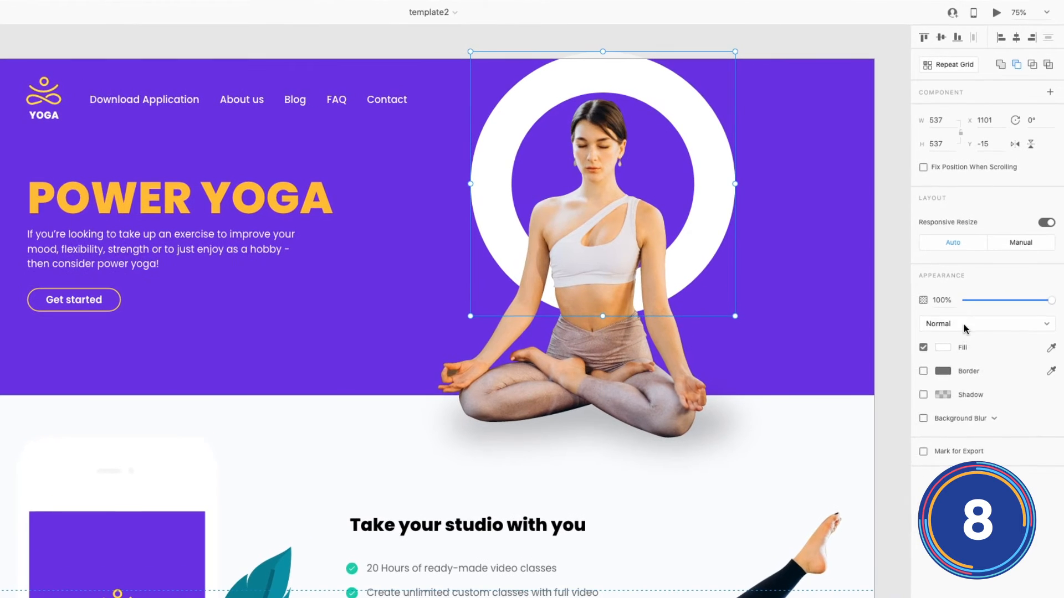
pyautogui.click(978, 274)
pyautogui.click(978, 420)
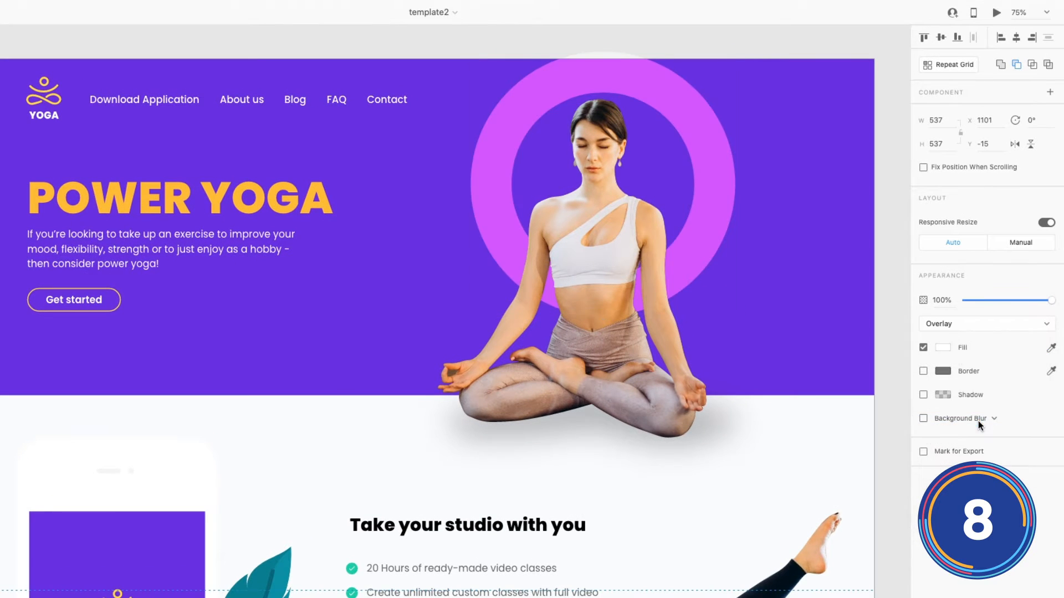
# - Duplicate the ring, enlarge the copy from its centre to about 673 × 673, and set its opacity to 20%
pyautogui.hotkey('ctrl', 'd')
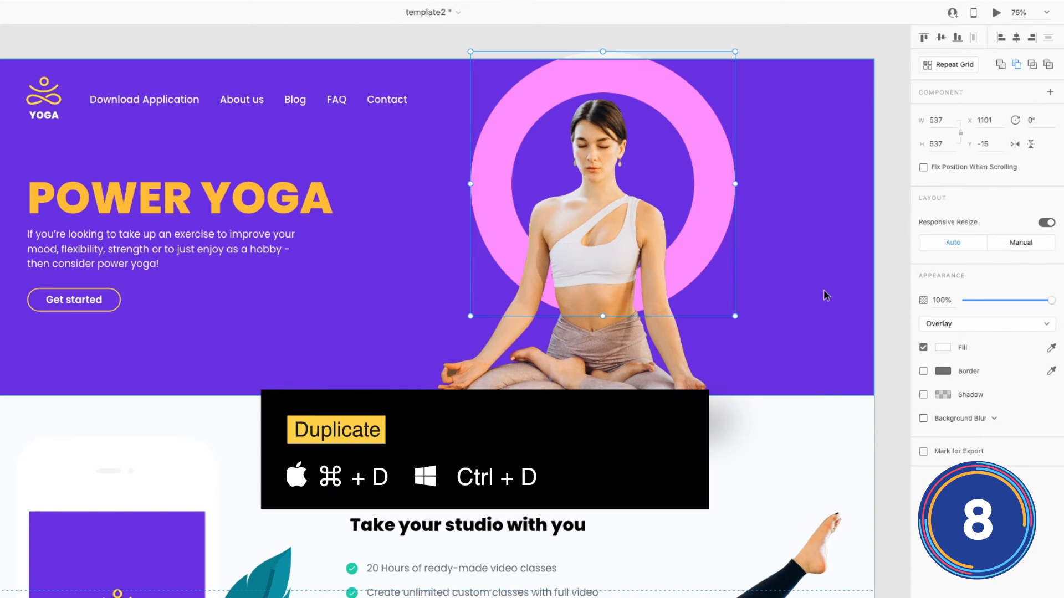
pyautogui.moveTo(734, 317); pyautogui.dragTo(768, 350)
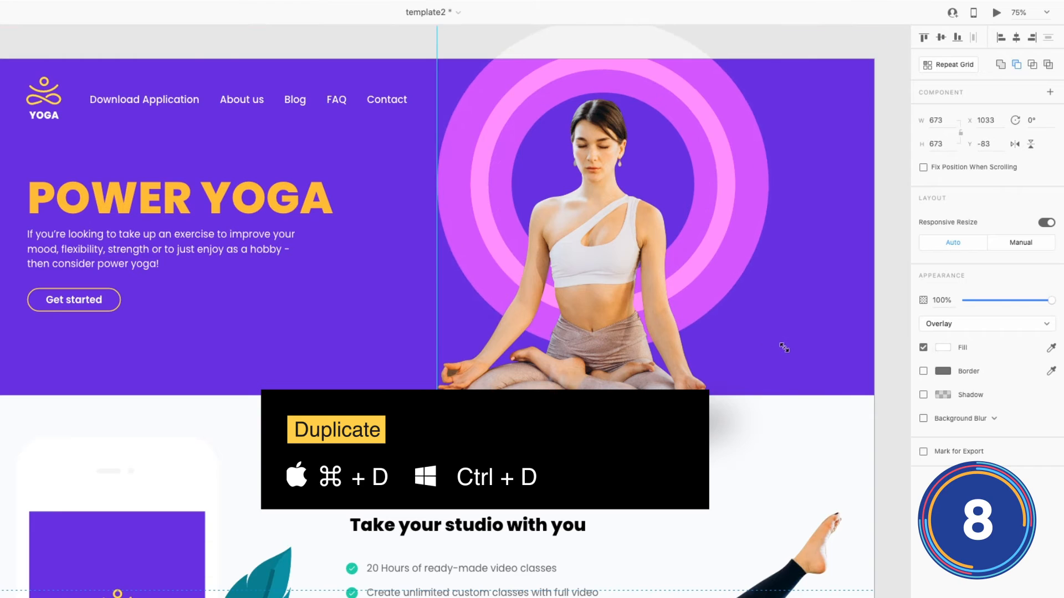
pyautogui.press('2')
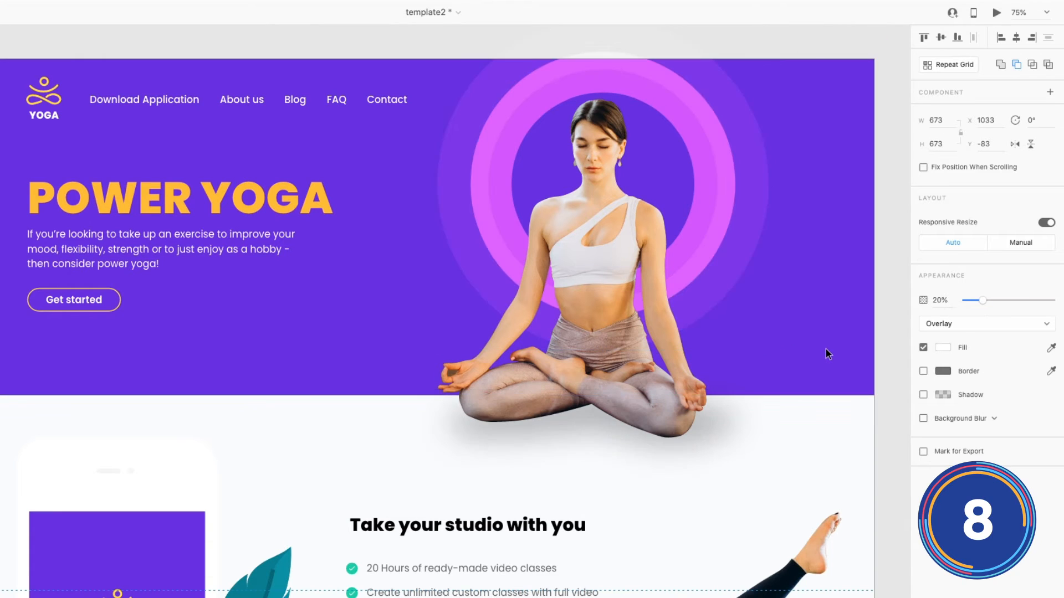
# - Duplicate the 20% opacity ring, enlarge the copy from its centre to about 819 × 819, and deselect it
pyautogui.hotkey('ctrl', 'd')
pyautogui.moveTo(768, 350); pyautogui.dragTo(840, 383)
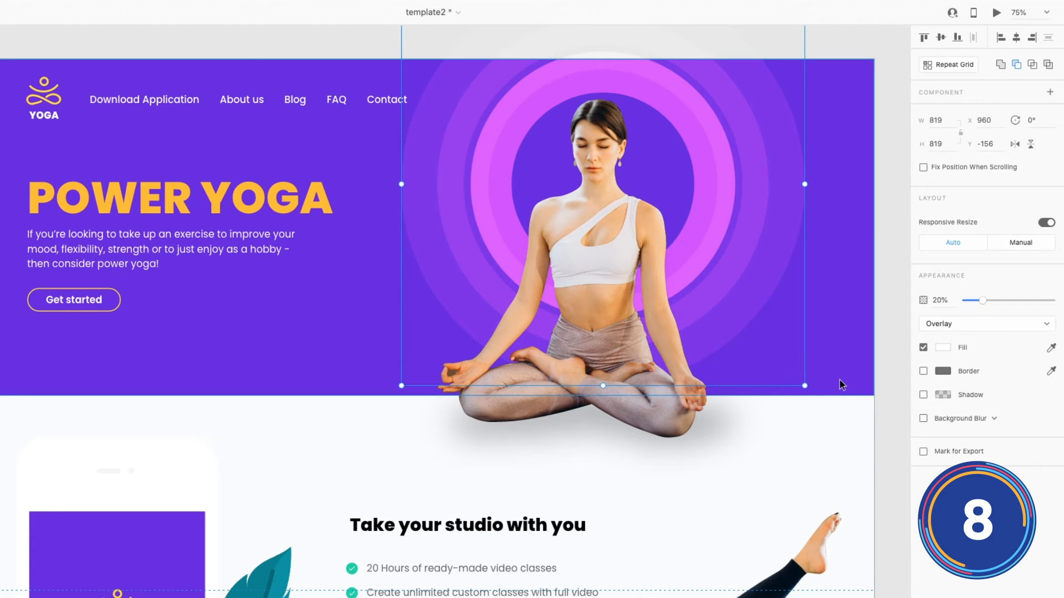
pyautogui.click(813, 410)
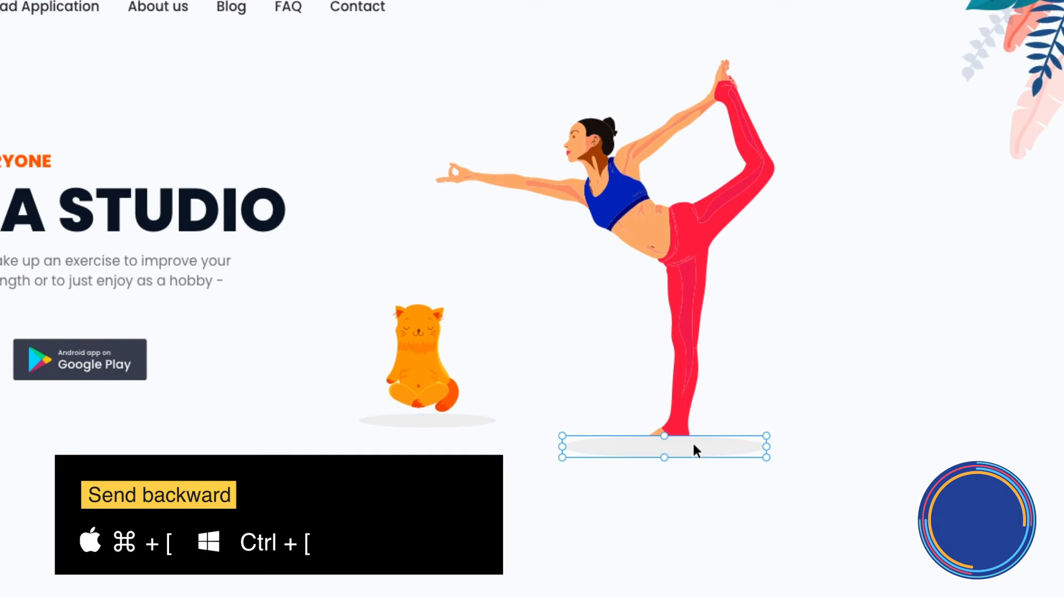
# - Send the grey shadow ellipse backward behind the standing woman's foot, and deselect it
pyautogui.hotkey('ctrl', '[')
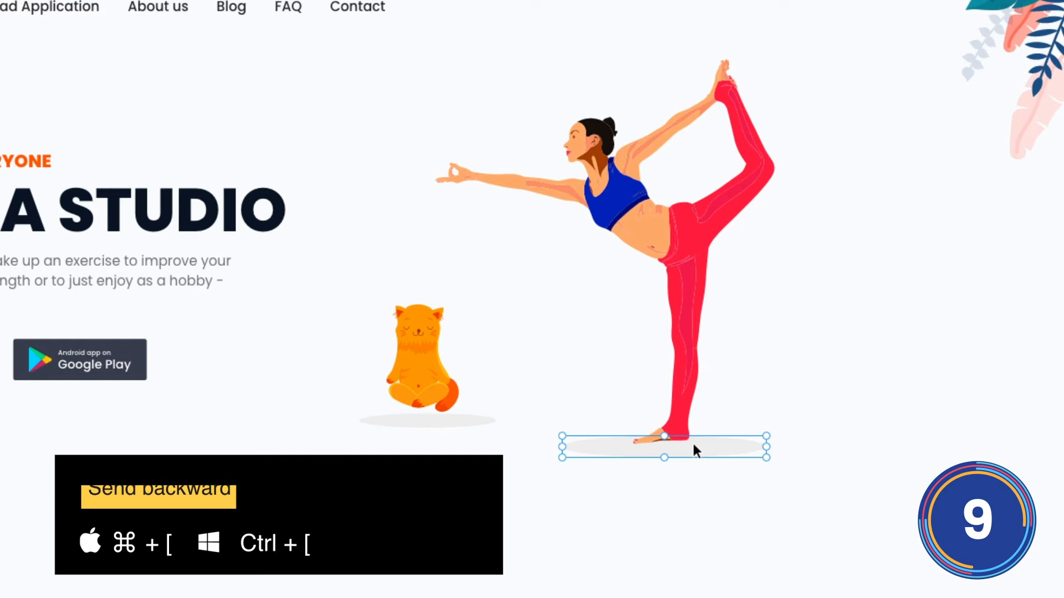
pyautogui.click(820, 443)
# - Move the phone mockup over the standing woman and send it to the back of all layers, and narrow the shadow ellipse under her foot
pyautogui.moveTo(853, 442); pyautogui.dragTo(568, 442)
pyautogui.moveTo(1053, 235); pyautogui.dragTo(428, 234)
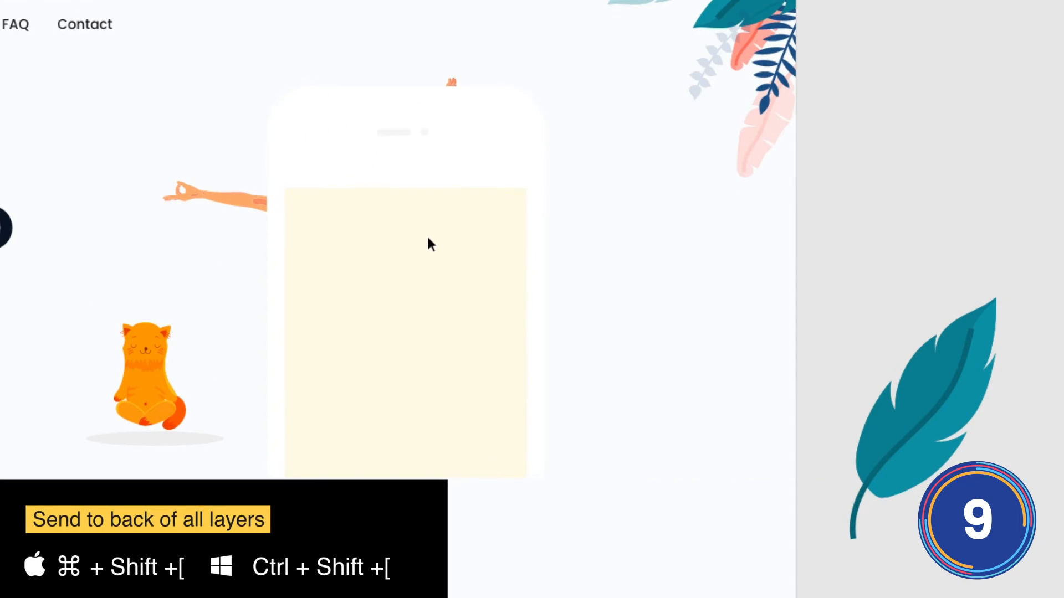
pyautogui.hotkey('ctrl', 'shift', '[')
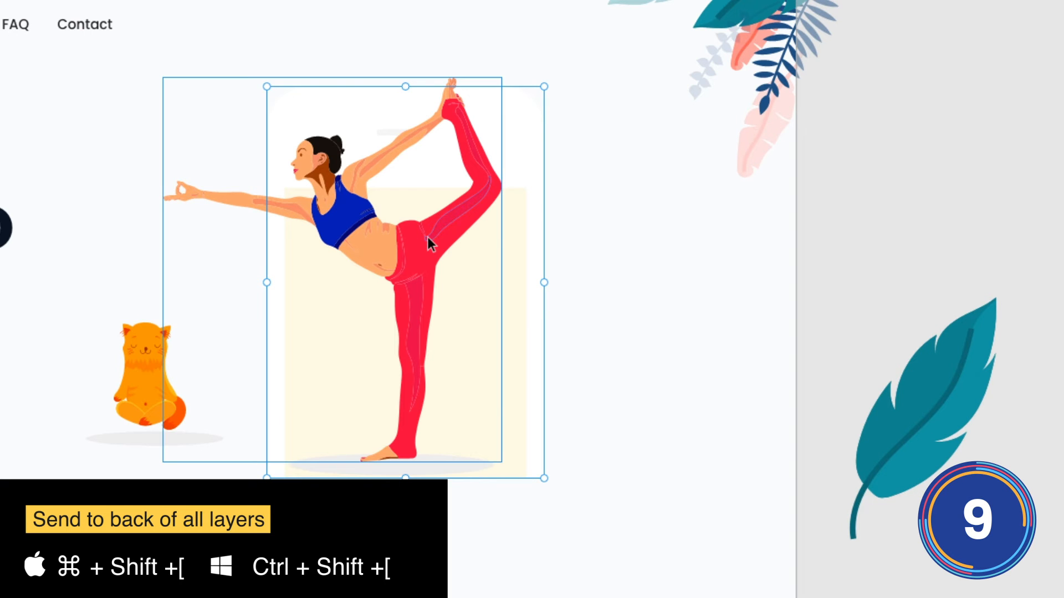
pyautogui.click(623, 396)
pyautogui.click(484, 465)
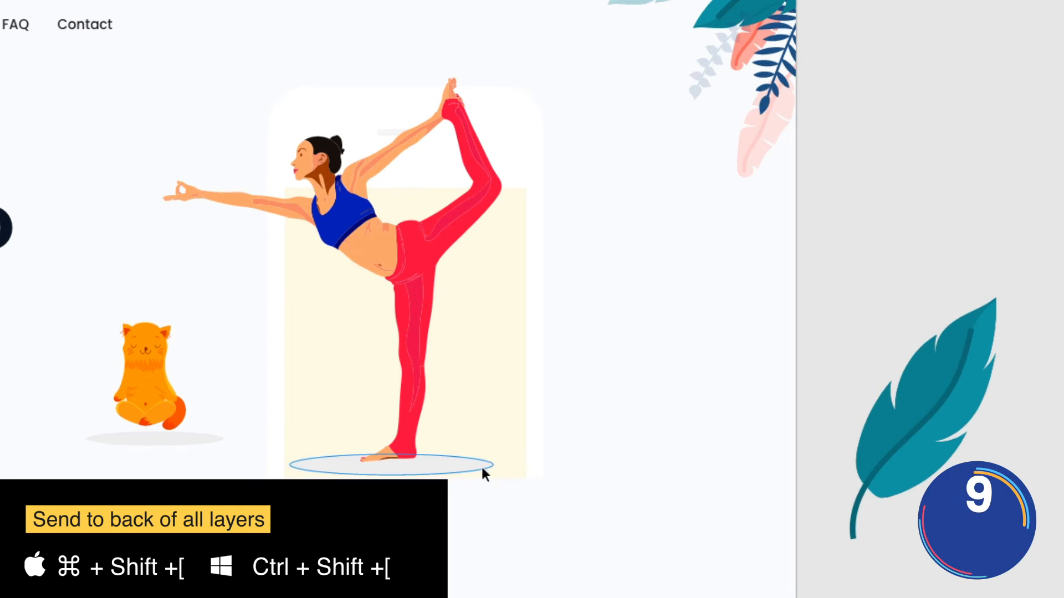
pyautogui.moveTo(484, 477); pyautogui.dragTo(470, 474)
# - Move the teal leaf against the right edge of the phone mockup and send it to the back of all layers
pyautogui.moveTo(876, 432); pyautogui.dragTo(524, 370)
pyautogui.hotkey('ctrl', 'shift', '[')
pyautogui.click(859, 444)
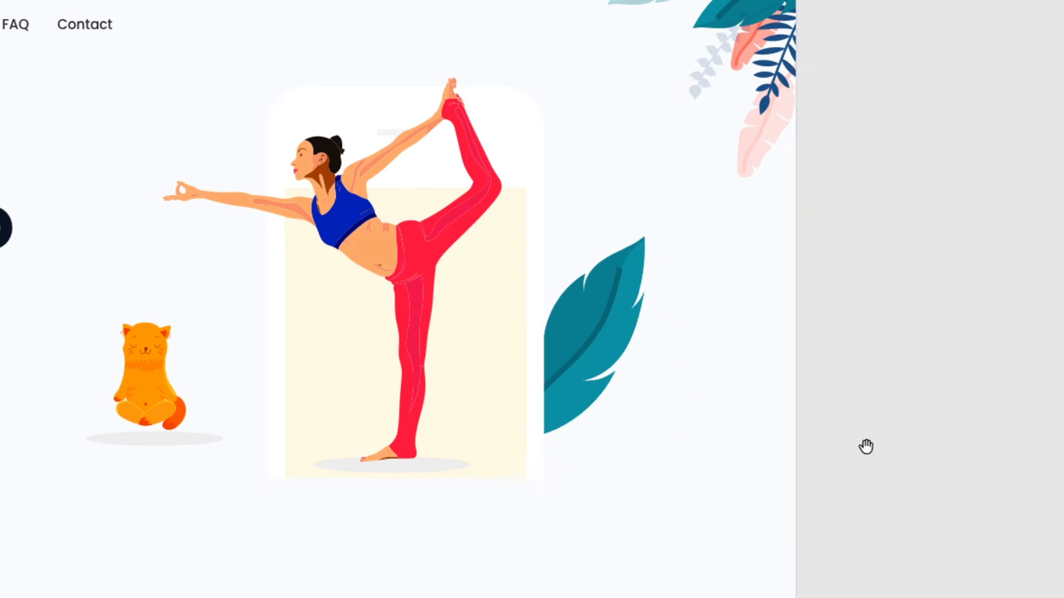
pyautogui.moveTo(693, 444); pyautogui.dragTo(989, 492)
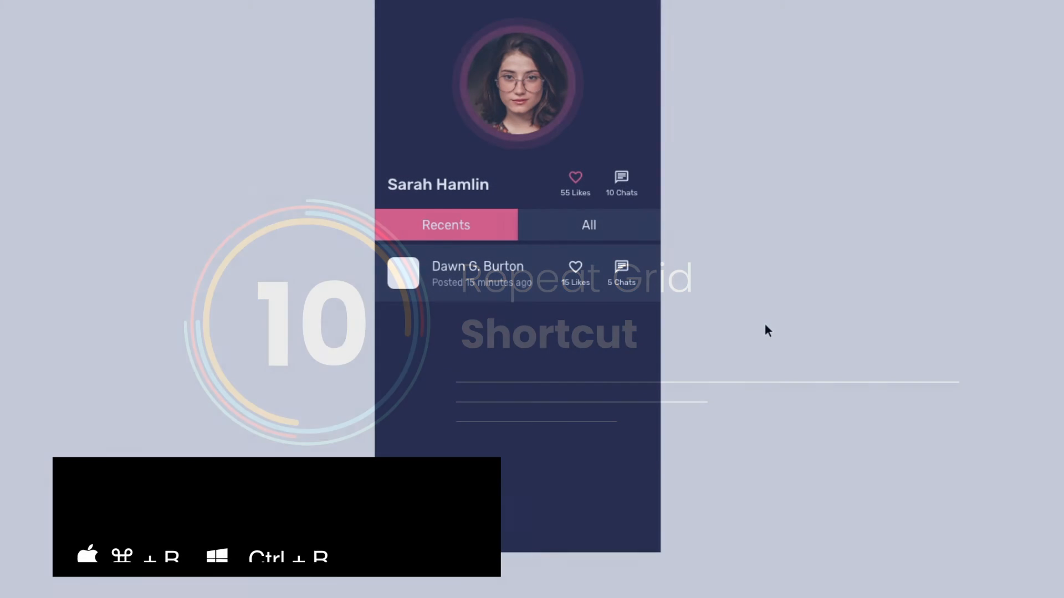
# - Turn the single post row below the Recents tab into a Repeat Grid extended vertically to the bottom of the artboard
pyautogui.moveTo(765, 325); pyautogui.dragTo(364, 265)
pyautogui.hotkey('ctrl', 'r')
pyautogui.moveTo(516, 302); pyautogui.dragTo(516, 596)
pyautogui.click(828, 261)
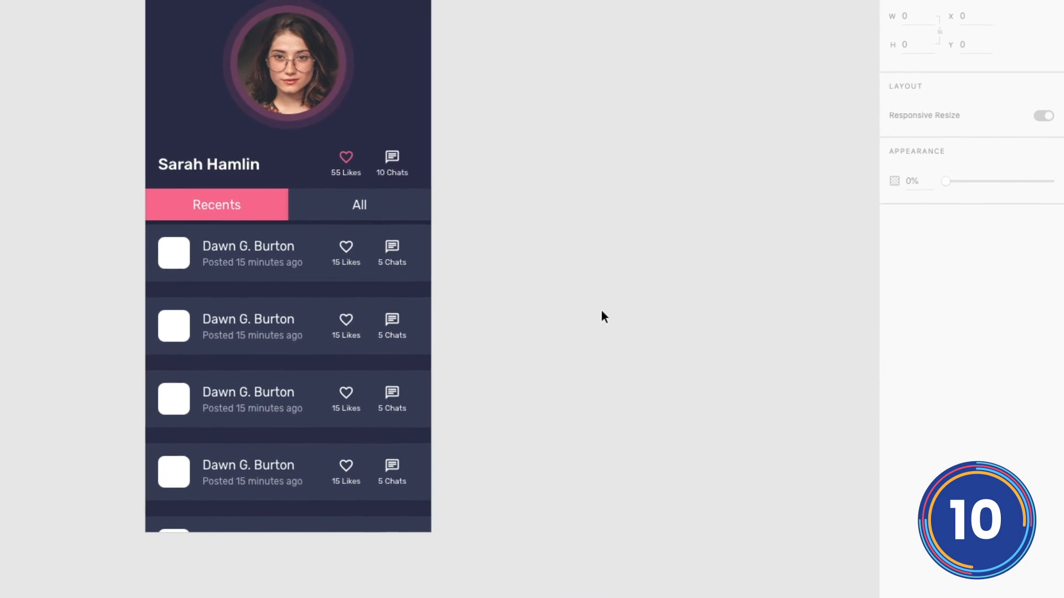
# - Set the fill of the name text in the repeat grid's first row to lime green
pyautogui.moveTo(750, 240); pyautogui.dragTo(745, 255)
pyautogui.click(260, 265)
pyautogui.click(261, 265)
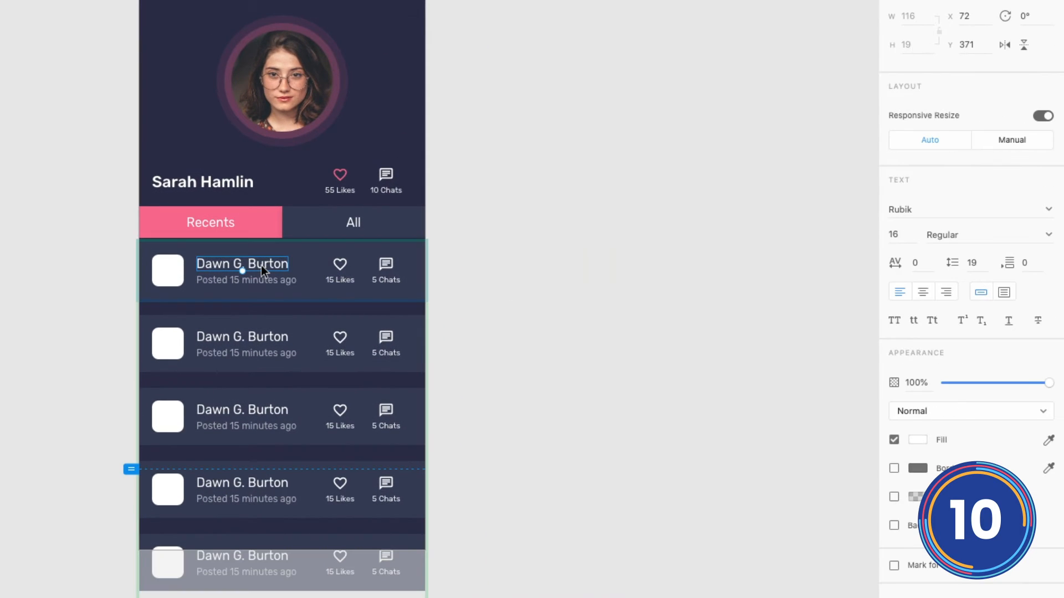
pyautogui.click(917, 440)
pyautogui.moveTo(801, 373); pyautogui.dragTo(813, 351)
pyautogui.moveTo(866, 455); pyautogui.dragTo(869, 445)
pyautogui.click(504, 201)
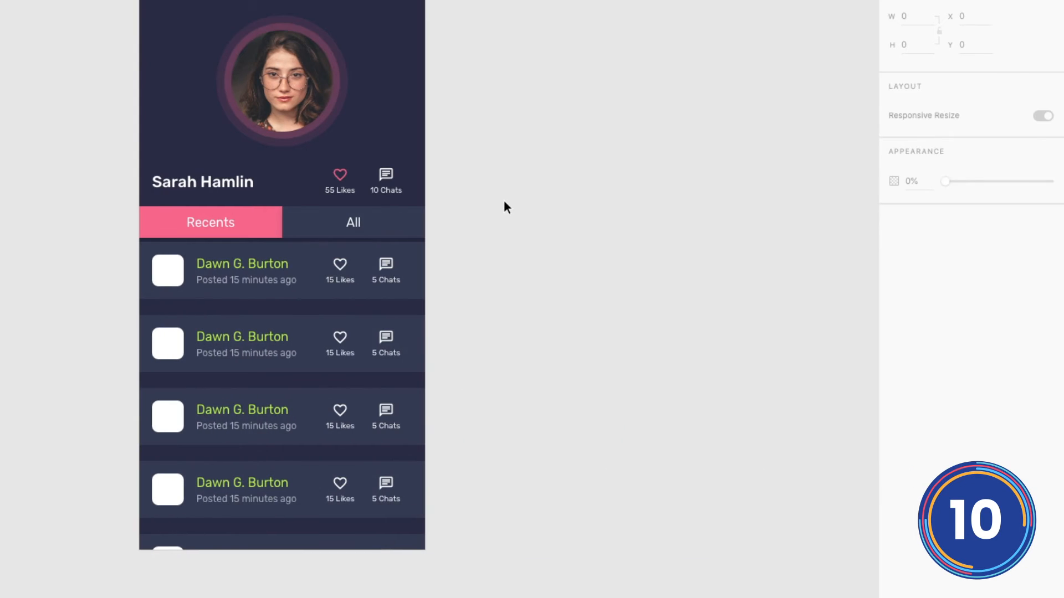
# - Round the corners of the first row's white avatar square to a radius of 20, making it a circle
pyautogui.doubleClick(166, 277)
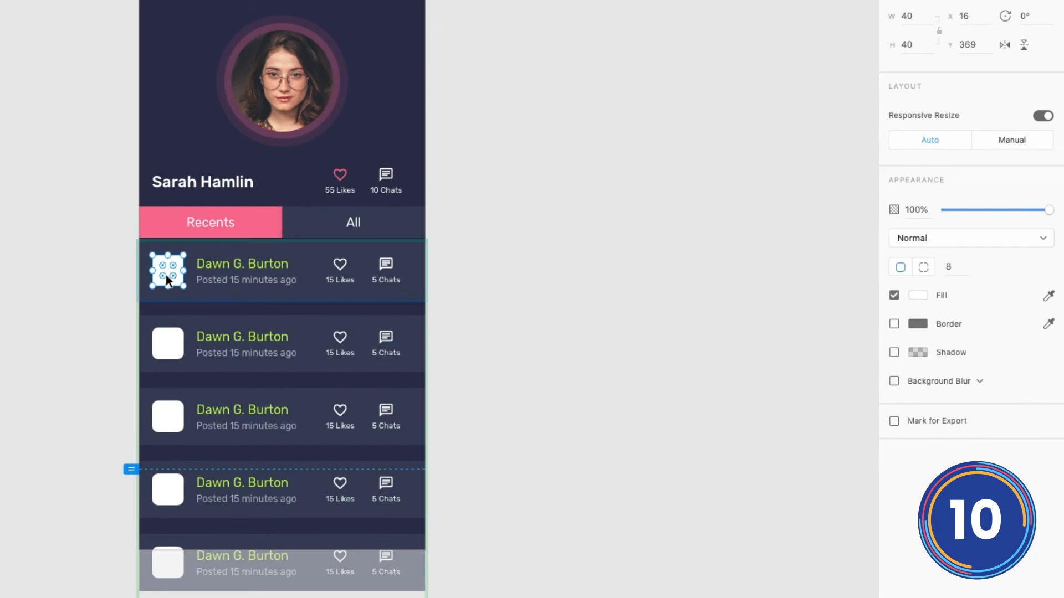
pyautogui.moveTo(172, 265); pyautogui.dragTo(157, 301)
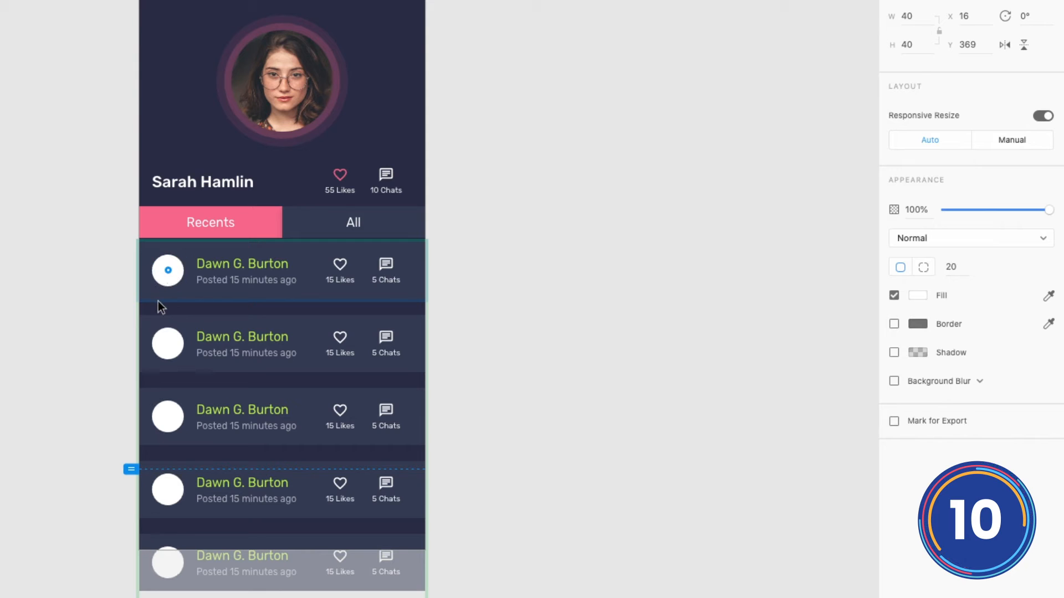
pyautogui.click(461, 341)
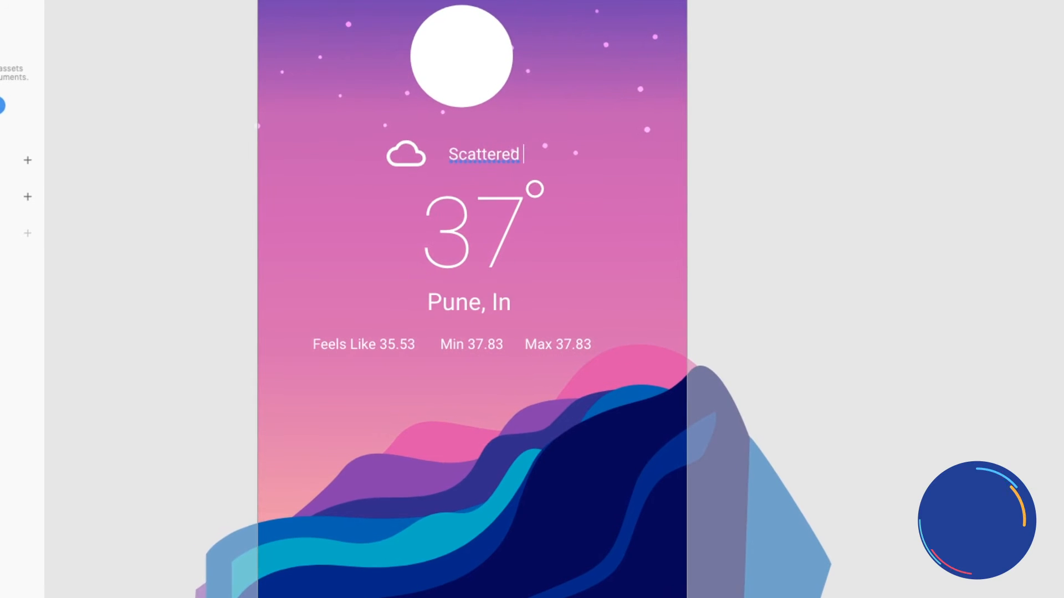
# - Complete the weather label to read "Scattered clouds", and undo a trial enlargement of its text
pyautogui.write('clouds')
pyautogui.press('Escape')
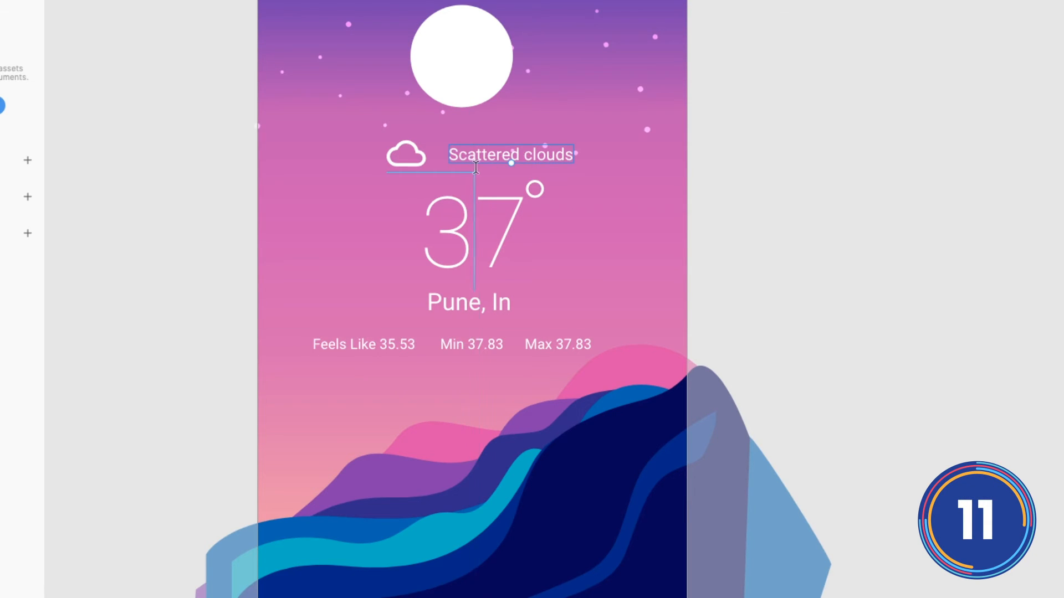
pyautogui.moveTo(510, 167); pyautogui.dragTo(513, 170)
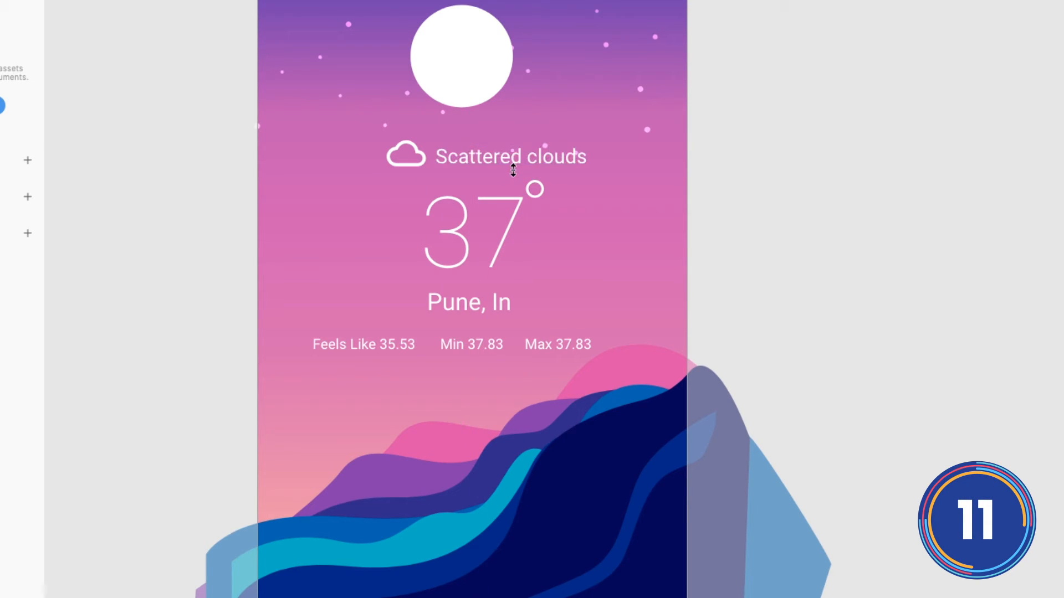
pyautogui.hotkey('ctrl', 'z')
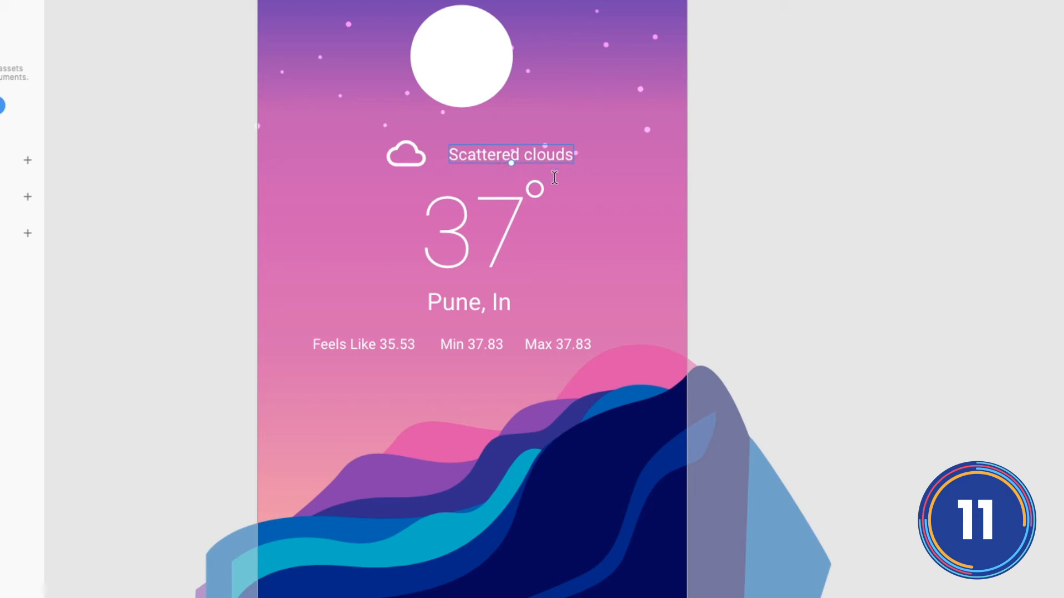
# - Increase and reduce the font size of the "Scattered clouds" label in increments, and move it closer to the cloud icon
pyautogui.hotkey('ctrl', 'shift', '.')
pyautogui.hotkey('ctrl', 'shift', '.')
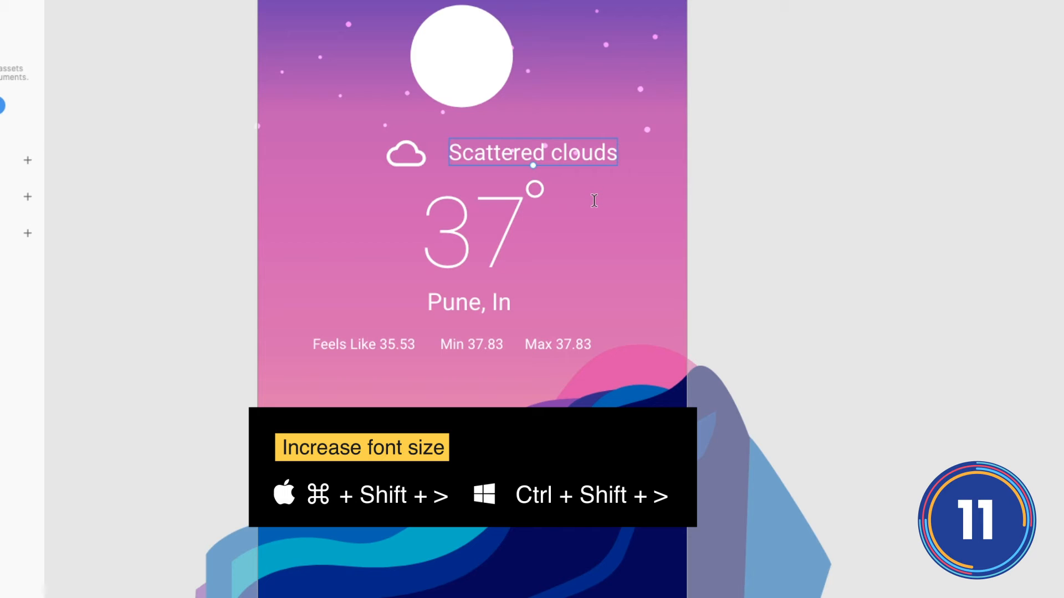
pyautogui.hotkey('ctrl', 'shift', ',')
pyautogui.hotkey('ctrl', 'shift', ',')
pyautogui.hotkey('ctrl', 'shift', ',')
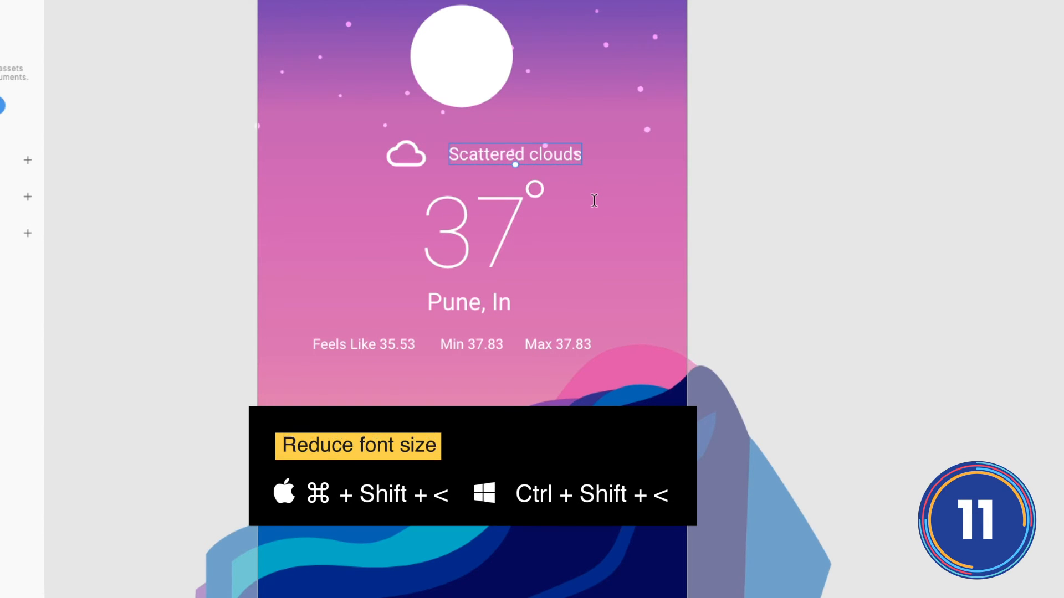
pyautogui.moveTo(546, 153); pyautogui.dragTo(537, 153)
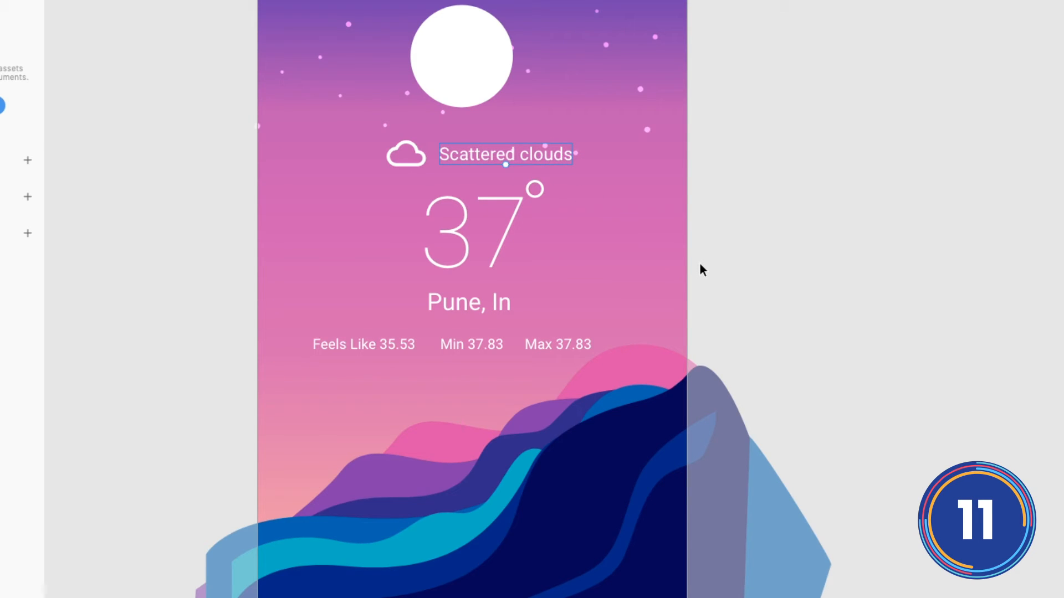
# - Make the "Scattered clouds" label bold, and select the large temperature number below it
pyautogui.hotkey('ctrl', 'b')
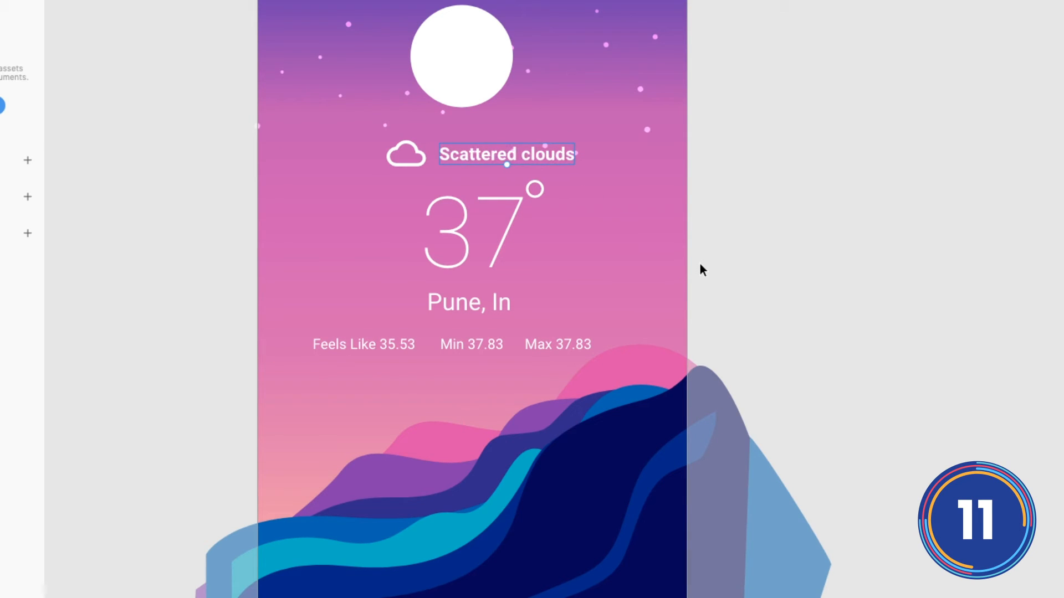
pyautogui.click(700, 263)
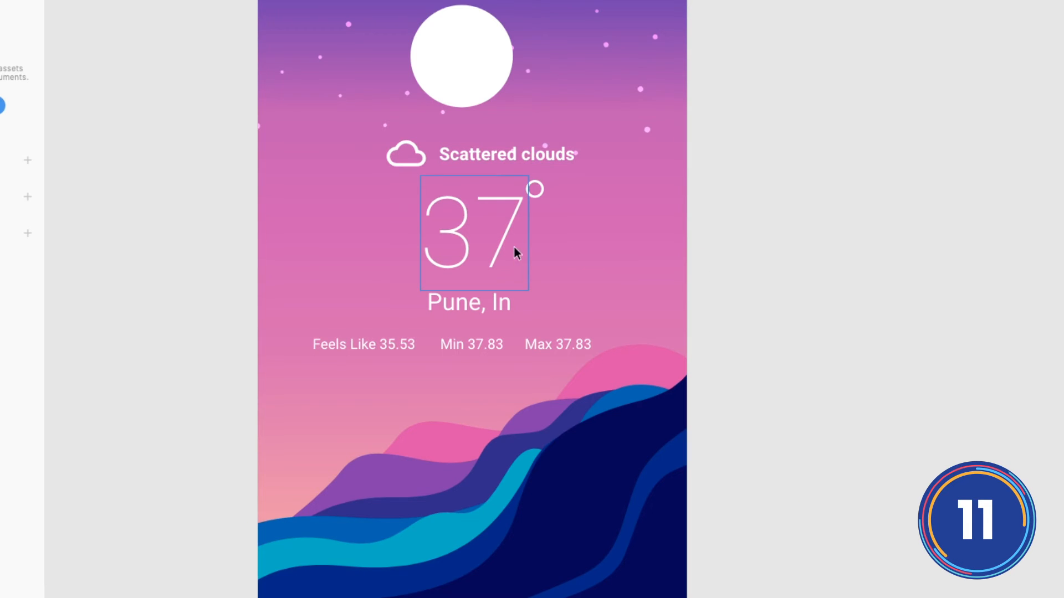
pyautogui.click(498, 255)
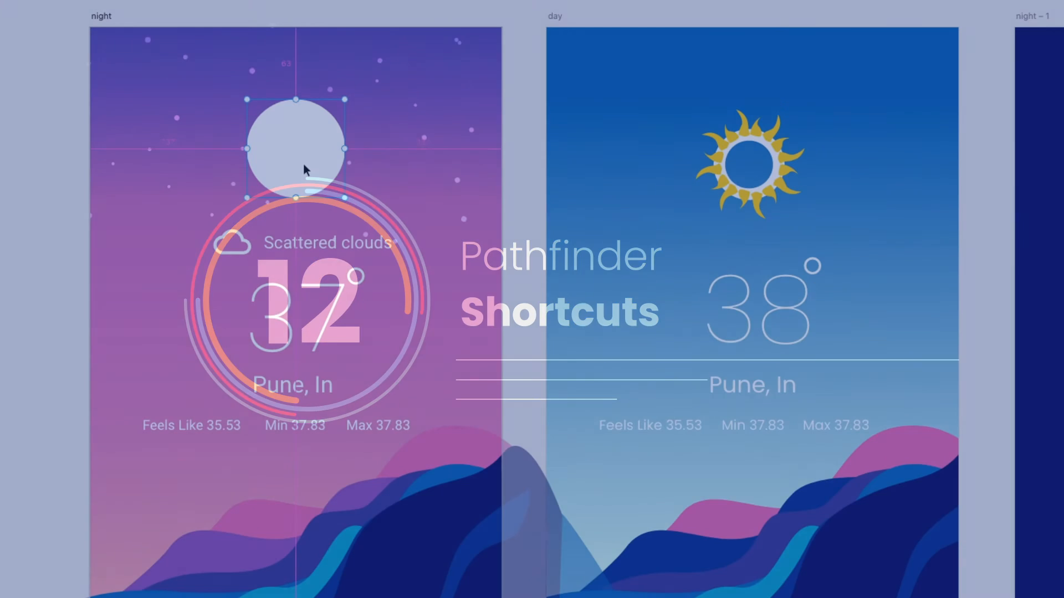
# - Duplicate the white moon circle with the copy offset up and to the right, and select both circles together
pyautogui.moveTo(303, 164); pyautogui.dragTo(331, 148)
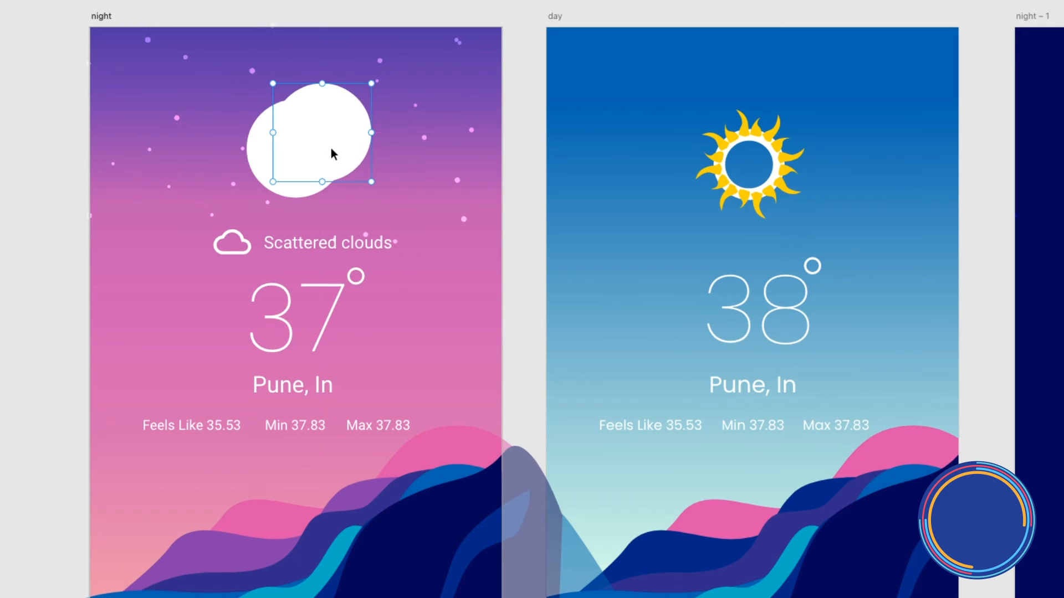
pyautogui.keyDown('shift'); pyautogui.click(262, 165); pyautogui.keyUp('shift')
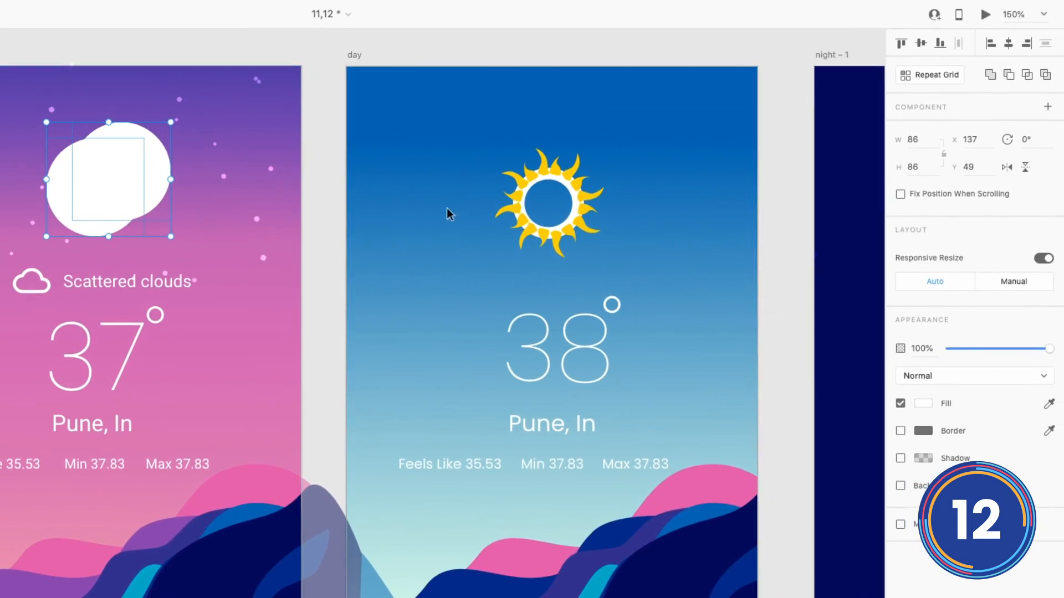
# - Try subtracting the copied circle from the original moon circle, and undo the subtraction
pyautogui.click(1009, 78)
pyautogui.click(316, 217)
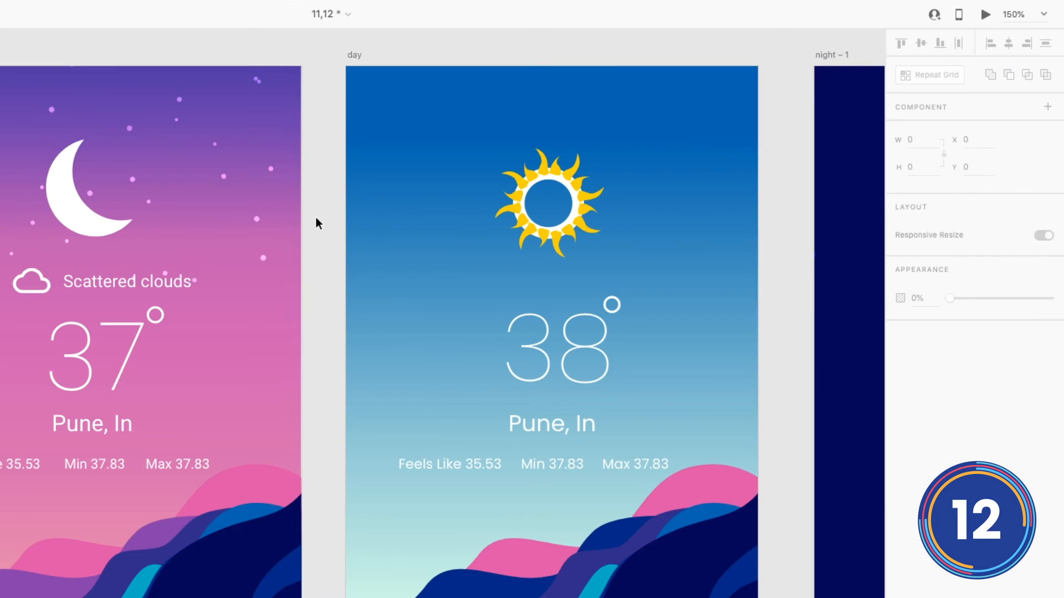
pyautogui.hotkey('ctrl', 'z')
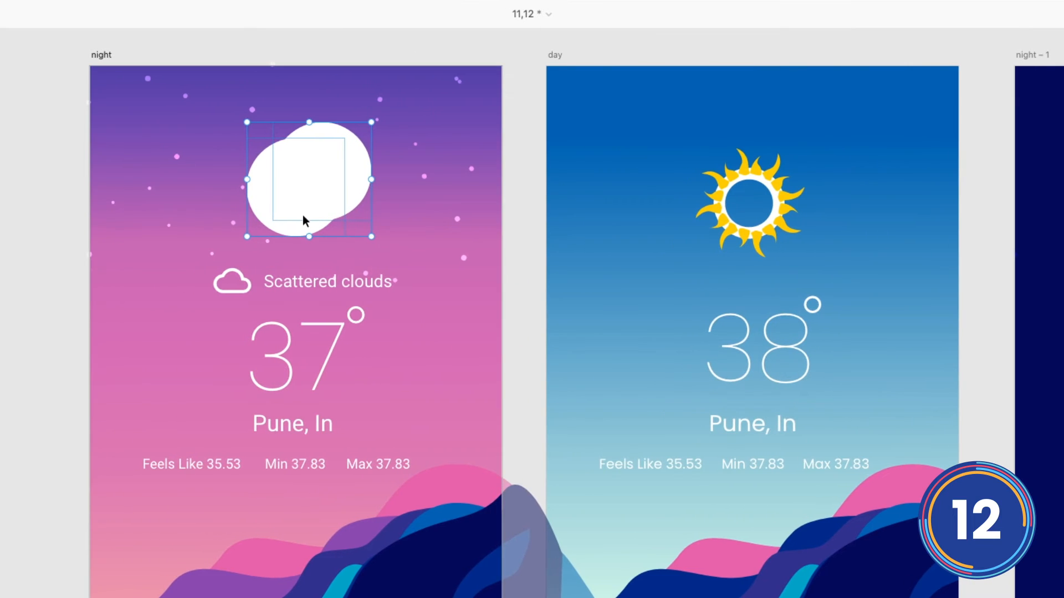
# - Subtract the copied circle from the original one to form a crescent moon on the night artboard
pyautogui.press('alt')
pyautogui.press('super')
pyautogui.press('alt+super+s')
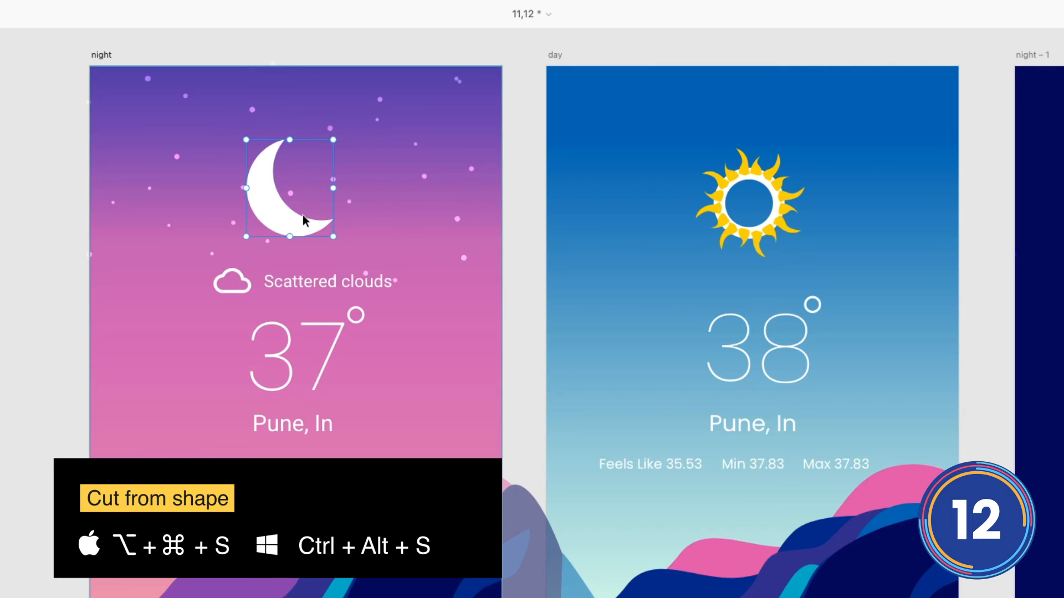
# - Select the sun's ring and rays on the day artboard and combine them into one shape with Add
pyautogui.moveTo(658, 141); pyautogui.dragTo(836, 254)
pyautogui.press('alt+super+u')
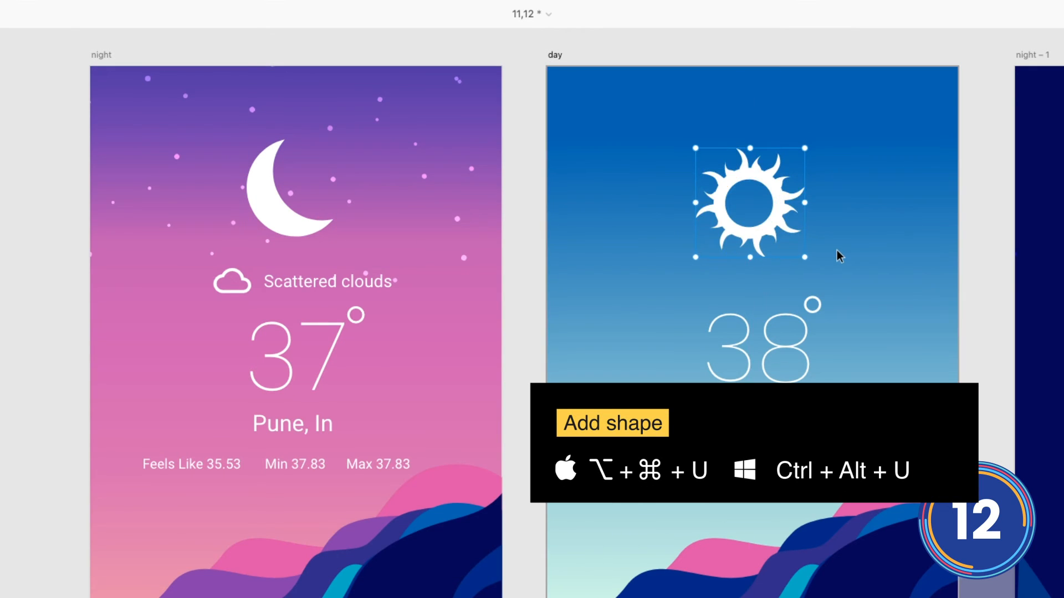
# - Intersect the wavy outline with the white circle on the "night – 1" artboard, and give the result a white fill without a border
pyautogui.moveTo(974, 332); pyautogui.dragTo(461, 321)
pyautogui.keyDown('shift'); pyautogui.click(761, 344); pyautogui.keyUp('shift')
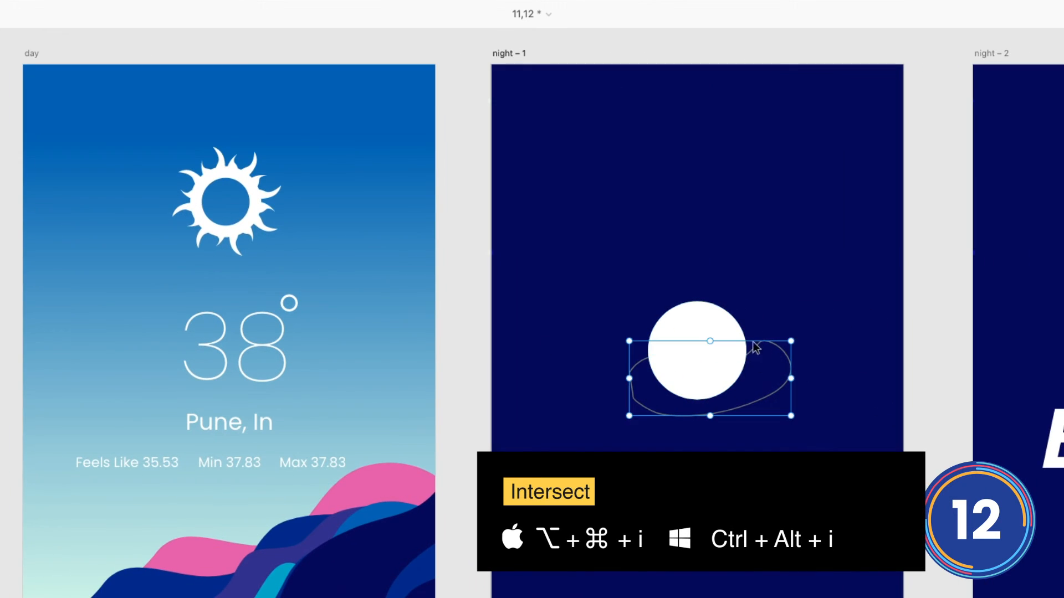
pyautogui.press('alt+super+i')
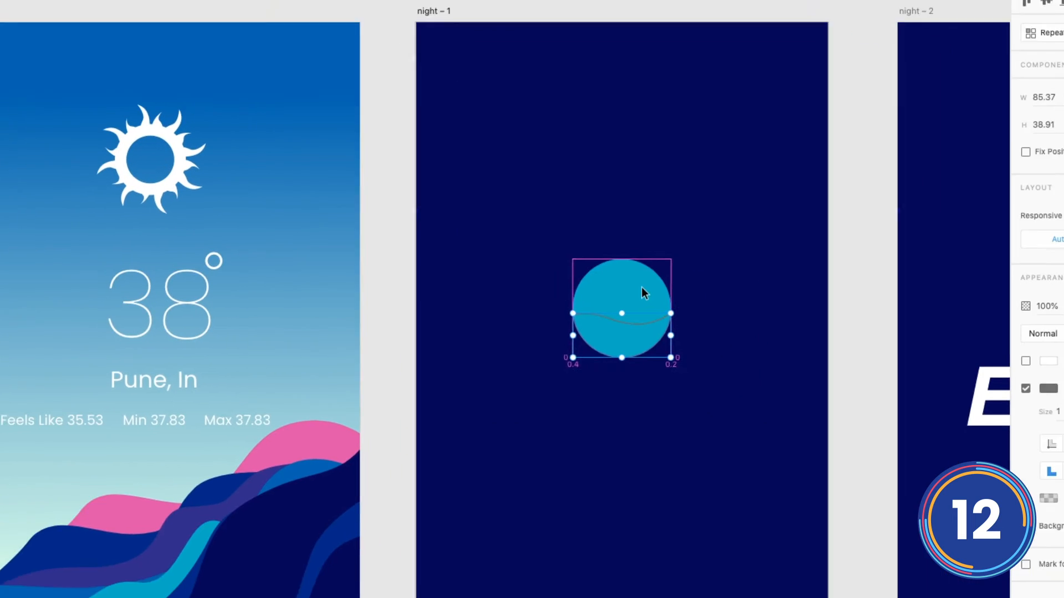
pyautogui.click(900, 290)
pyautogui.click(900, 318)
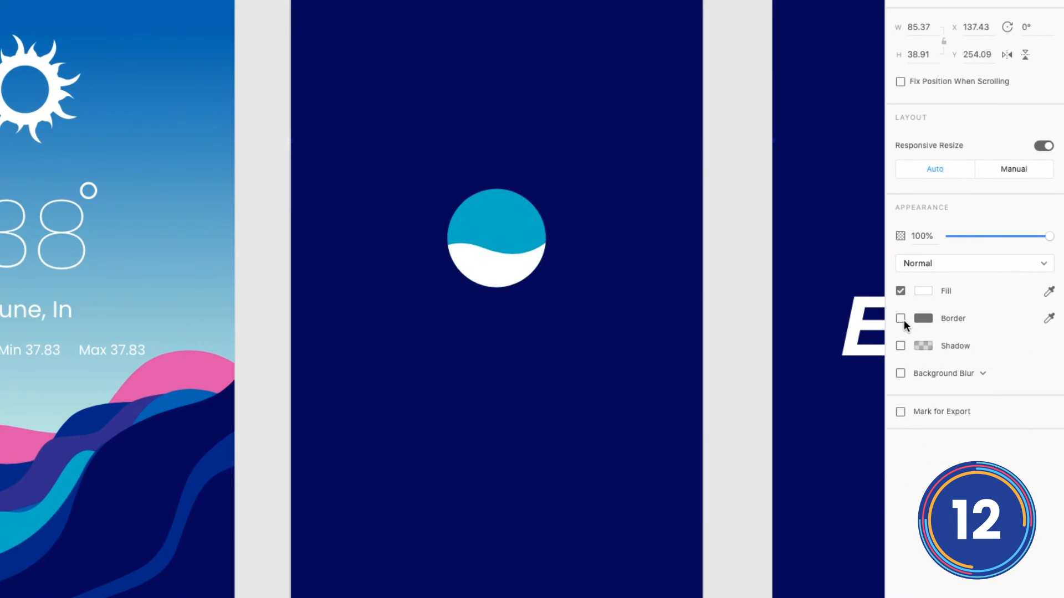
pyautogui.click(746, 288)
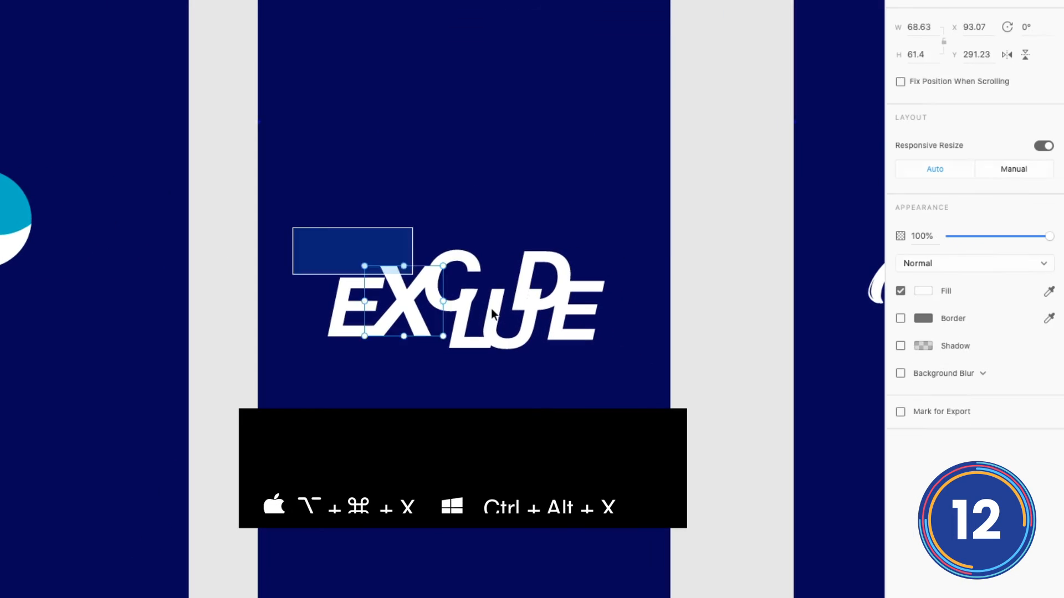
# - Select all the overlapping letters of the word EXCLUDE and apply Exclude Overlap to them
pyautogui.moveTo(491, 313); pyautogui.dragTo(598, 357)
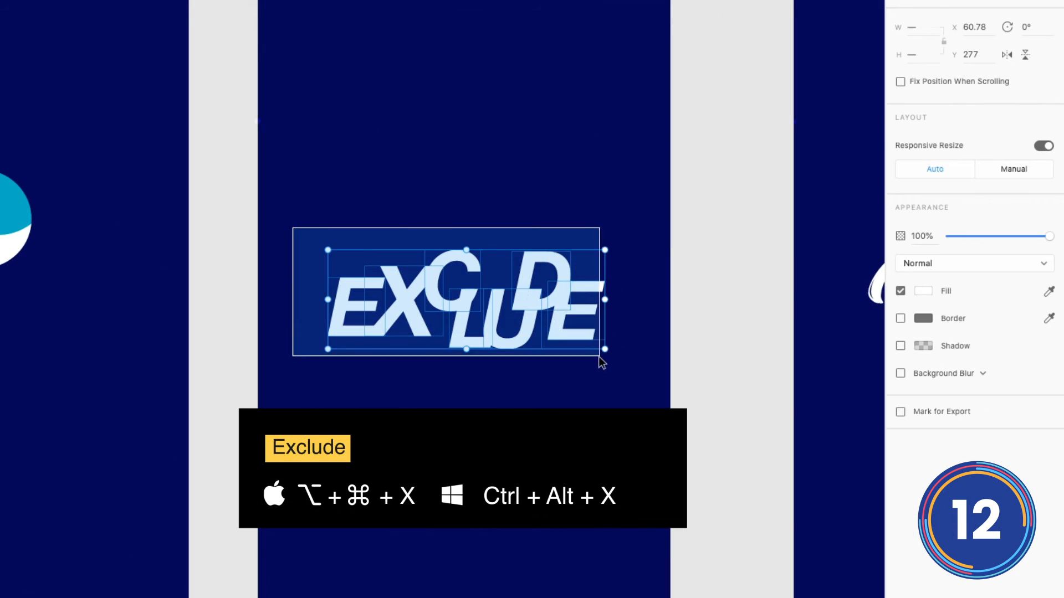
pyautogui.press('alt+super+x')
pyautogui.click(654, 382)
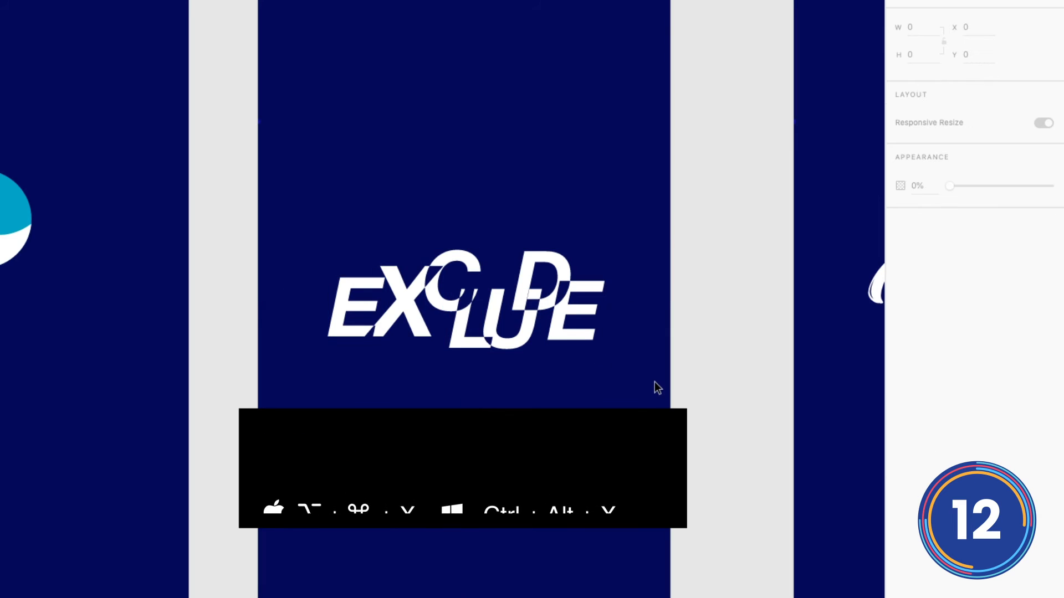
# - Convert the script text "Design" to a path and open its anchor points for editing
pyautogui.moveTo(682, 375); pyautogui.dragTo(110, 351)
pyautogui.click(320, 305)
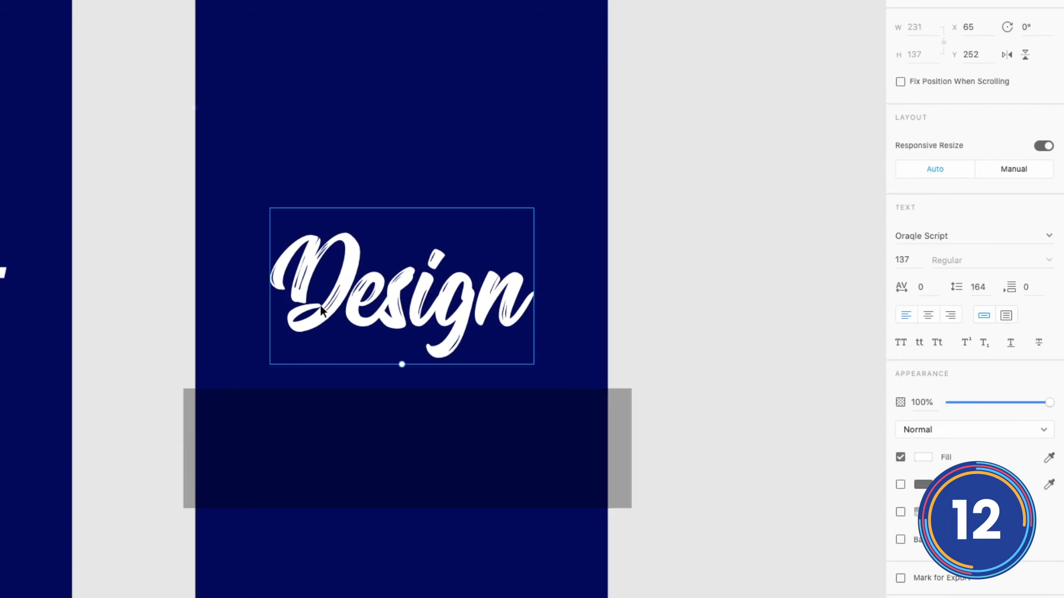
pyautogui.press('super+8')
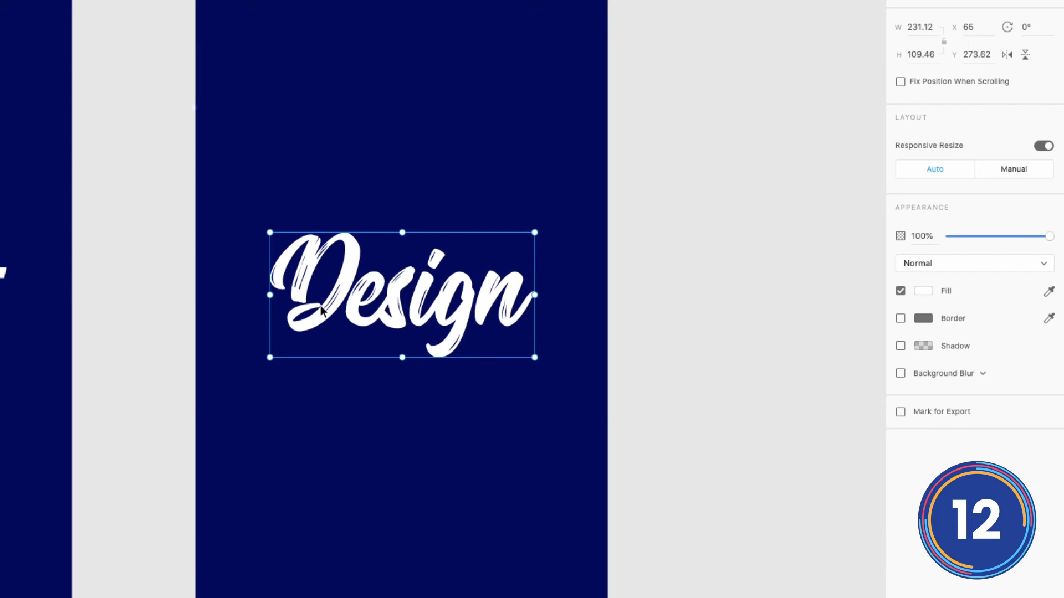
pyautogui.doubleClick(511, 285)
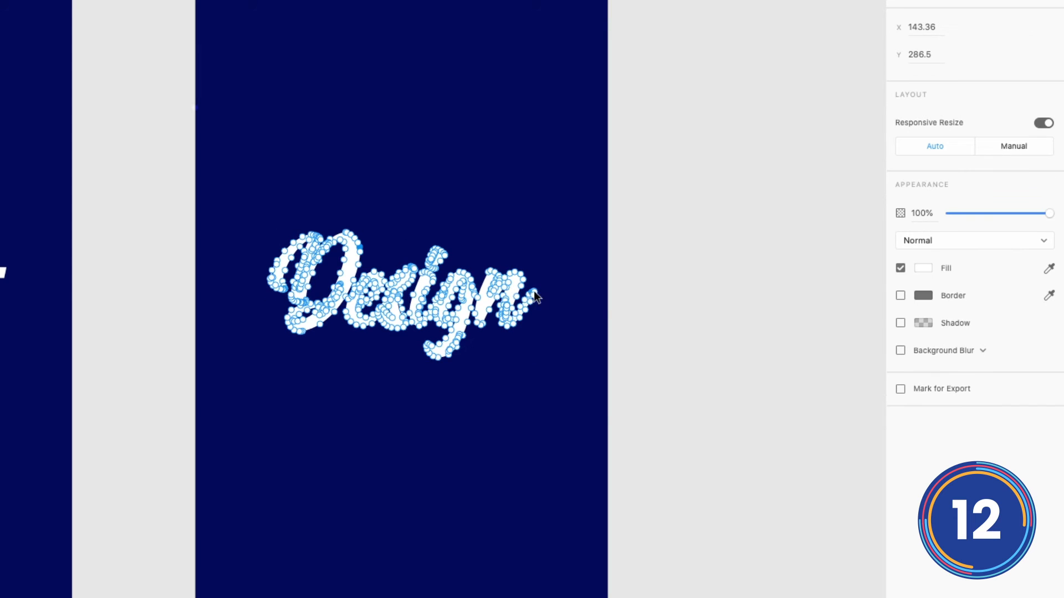
# - Reshape the end stroke of the "n" in the "Design" lettering into a long upward swash by moving its anchor points
pyautogui.press('super+plus')
pyautogui.moveTo(707, 311); pyautogui.dragTo(400, 315)
pyautogui.moveTo(541, 256); pyautogui.dragTo(597, 304)
pyautogui.moveTo(541, 285); pyautogui.dragTo(580, 200)
pyautogui.click(680, 280)
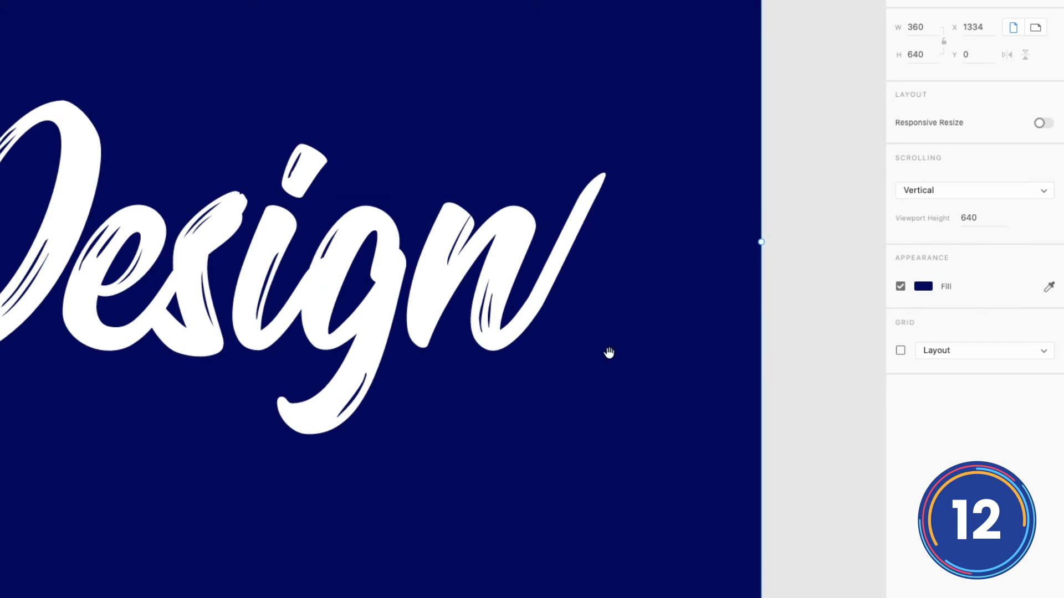
pyautogui.moveTo(604, 353); pyautogui.dragTo(661, 359)
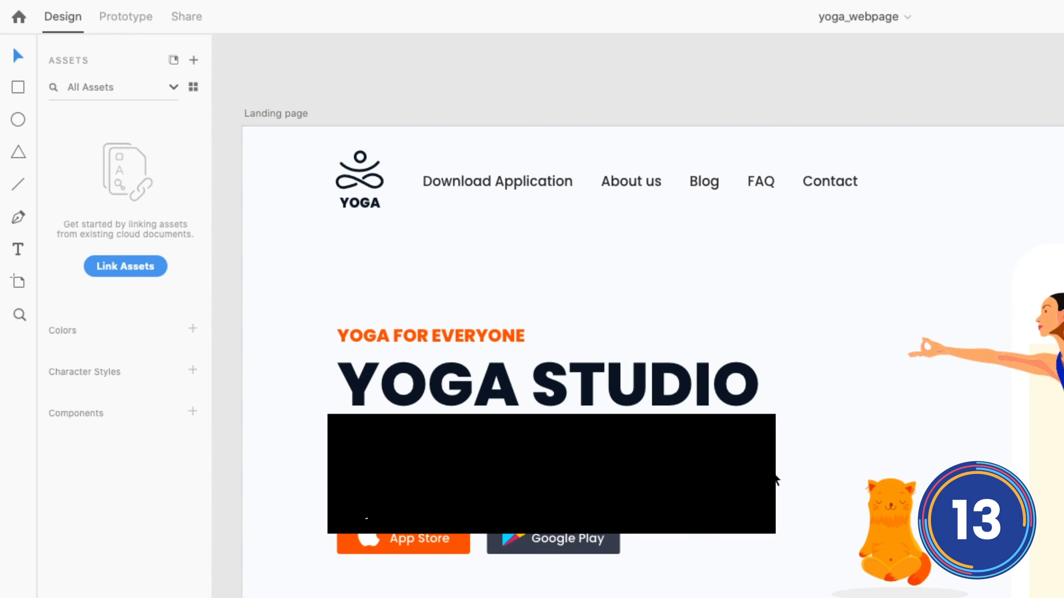
# - Add the orange colour of "YOGA FOR EVERYONE" and the character style of "YOGA STUDIO" to the document assets
pyautogui.click(459, 337)
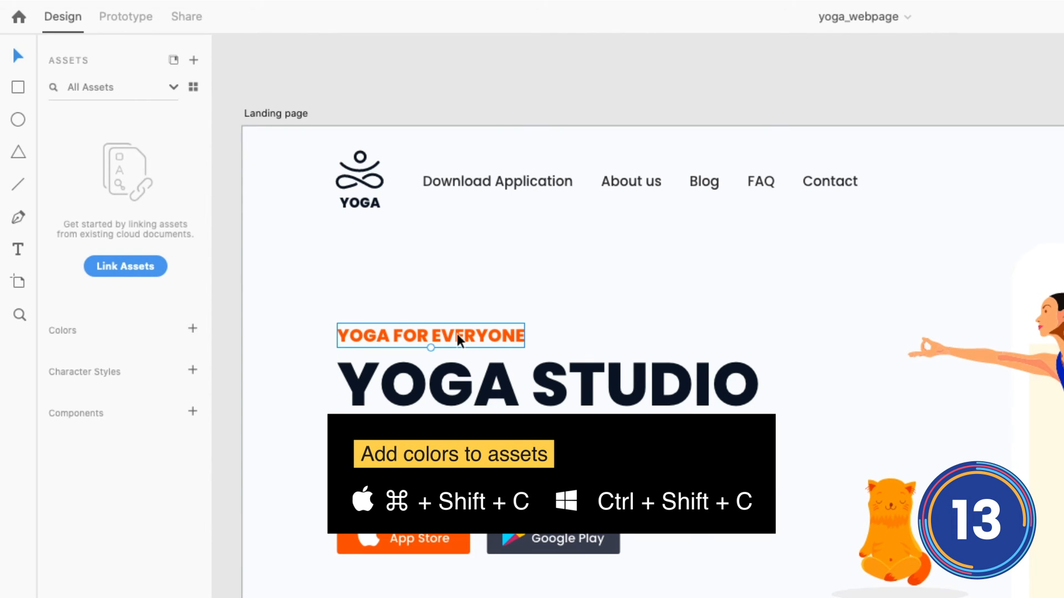
pyautogui.hotkey('ctrl', 'shift', 'c')
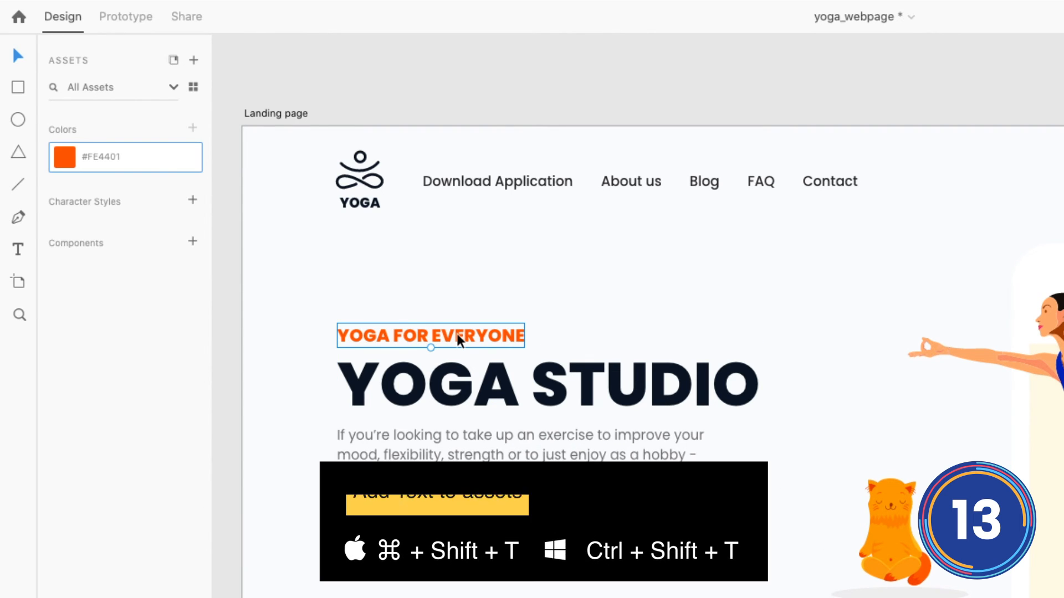
pyautogui.click(496, 391)
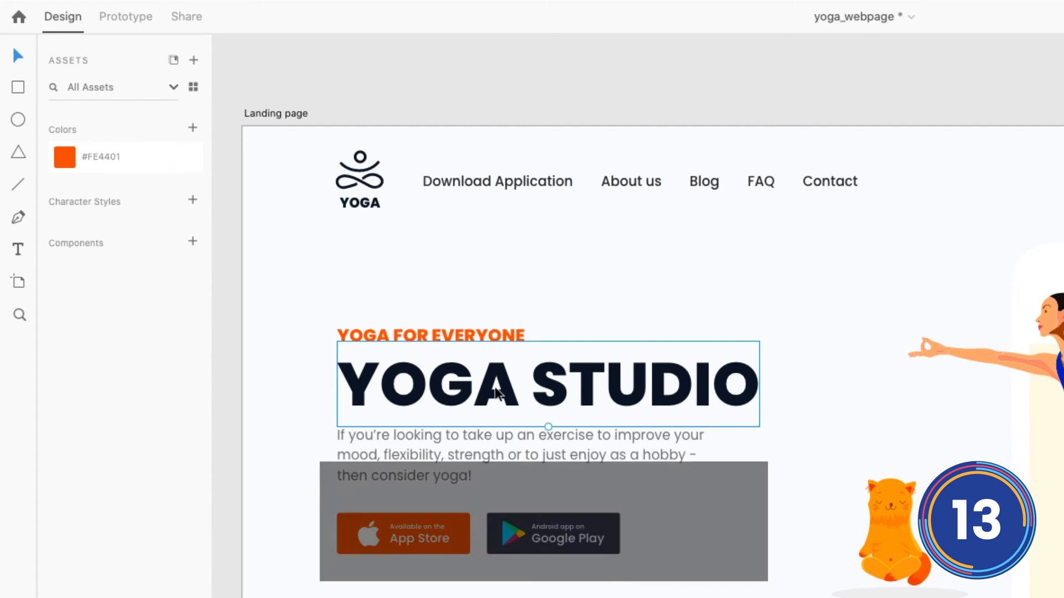
pyautogui.hotkey('ctrl', 'shift', 't')
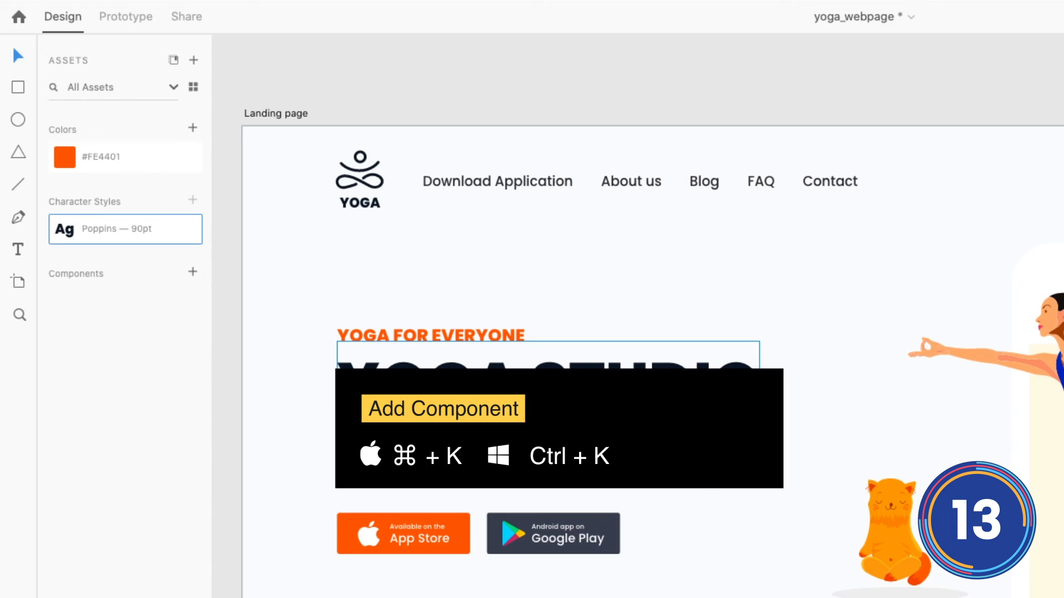
# - Turn the orange App Store button into a component and deselect it
pyautogui.moveTo(475, 575); pyautogui.dragTo(324, 518)
pyautogui.hotkey('ctrl', 'k')
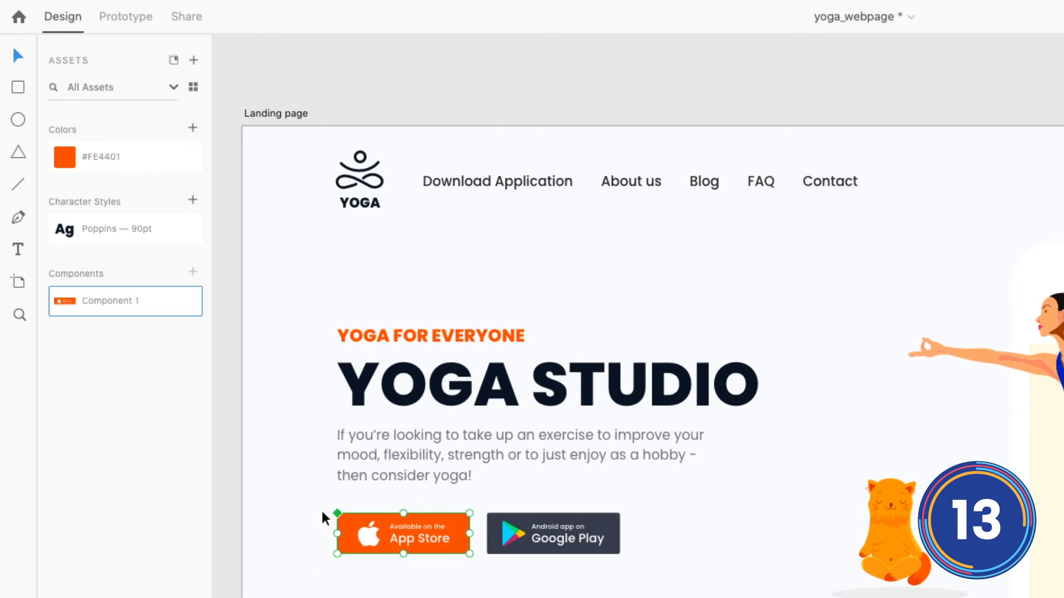
pyautogui.press('Escape')
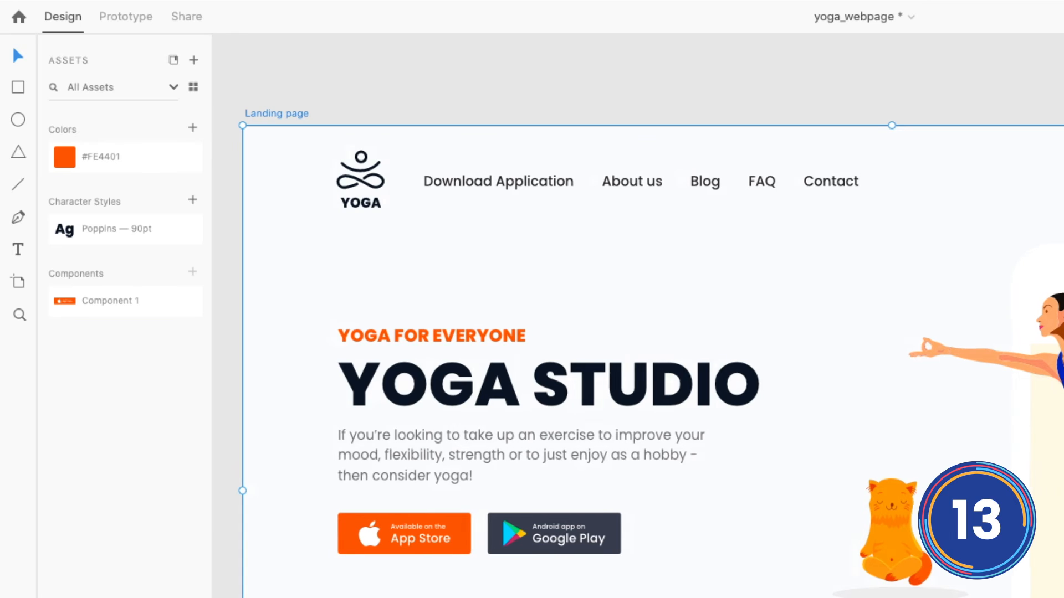
# - Try editing the orange colour asset to blue #0193FE, and undo the change
pyautogui.rightClick(65, 157)
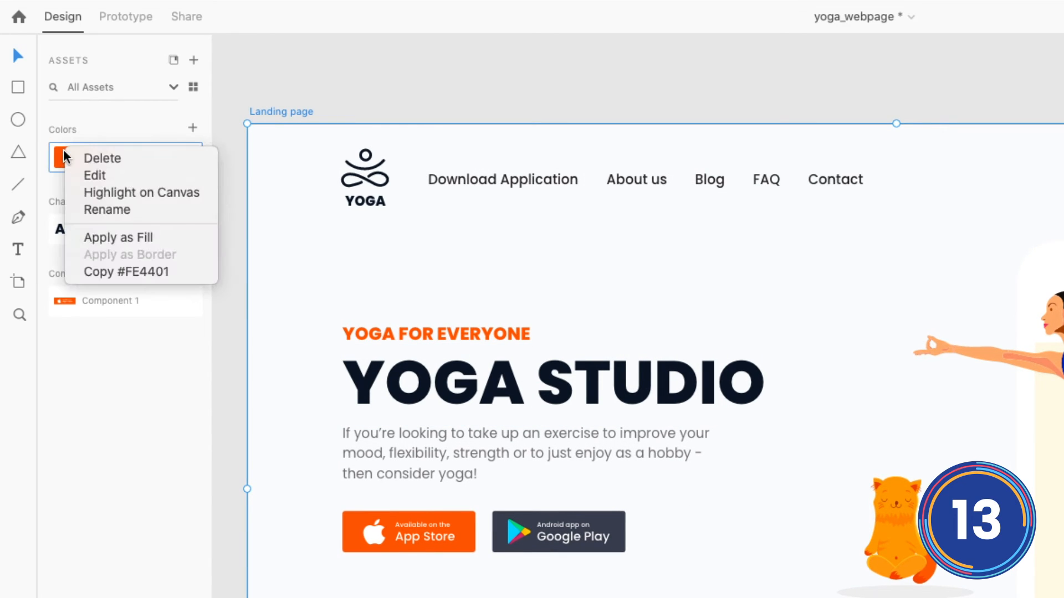
pyautogui.click(95, 175)
pyautogui.moveTo(258, 129)
pyautogui.mouseDown()
pyautogui.moveTo(255, 145)
pyautogui.moveTo(254, 118)
pyautogui.moveTo(255, 155)
pyautogui.moveTo(254, 137)
pyautogui.mouseUp()
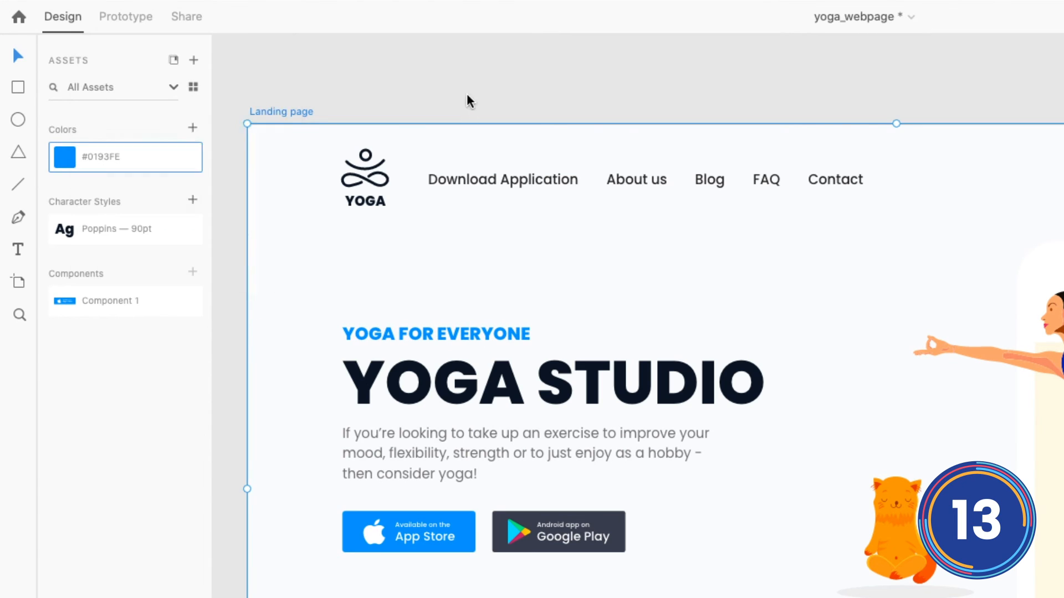
pyautogui.hotkey('ctrl', 'z')
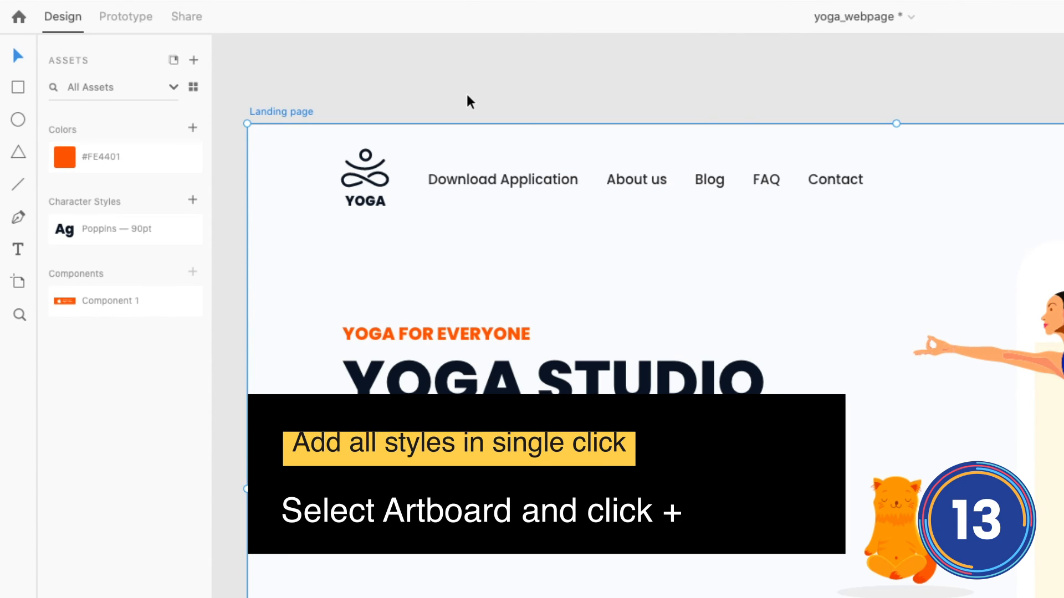
# - Add all character styles and colours used on the Landing page artboard to the assets
pyautogui.click(193, 202)
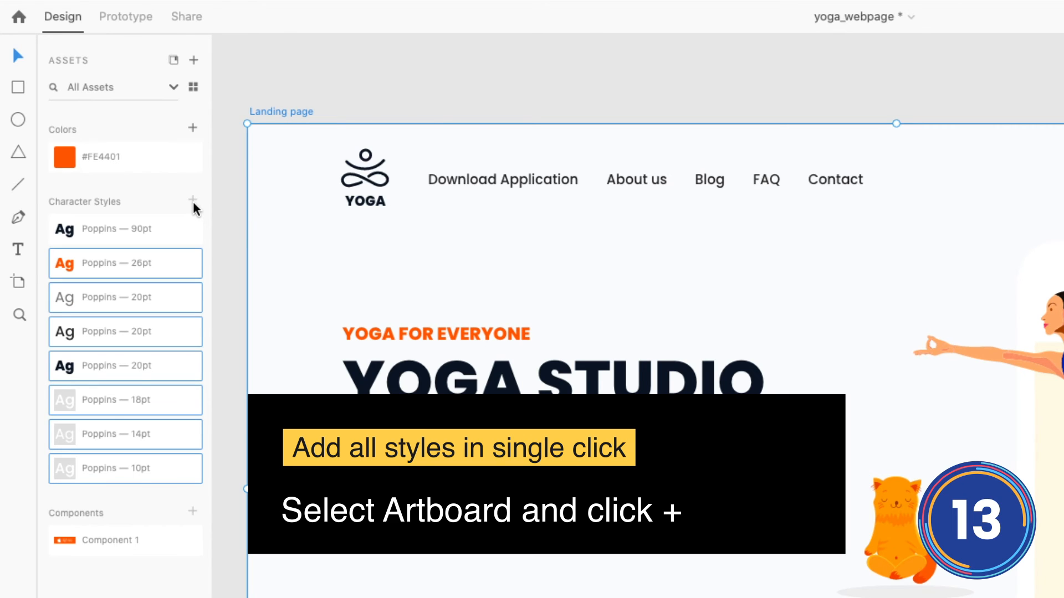
pyautogui.click(193, 128)
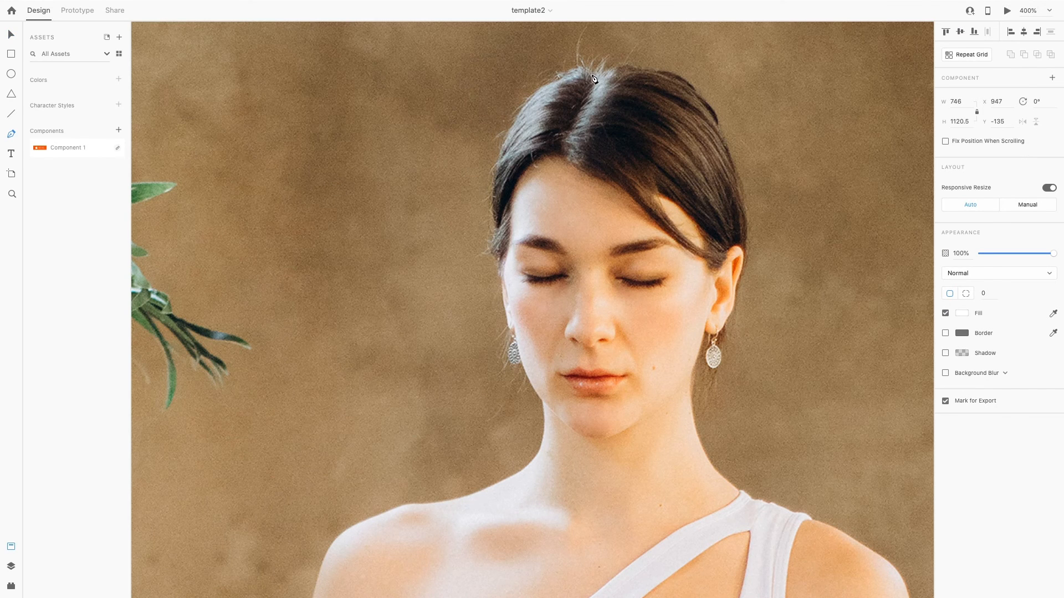
# - Start a Pen outline at the crown of the woman's head and trace the hair, face, neck and shoulder to the upper arm
pyautogui.click(590, 69)
pyautogui.moveTo(560, 77); pyautogui.dragTo(513, 131)
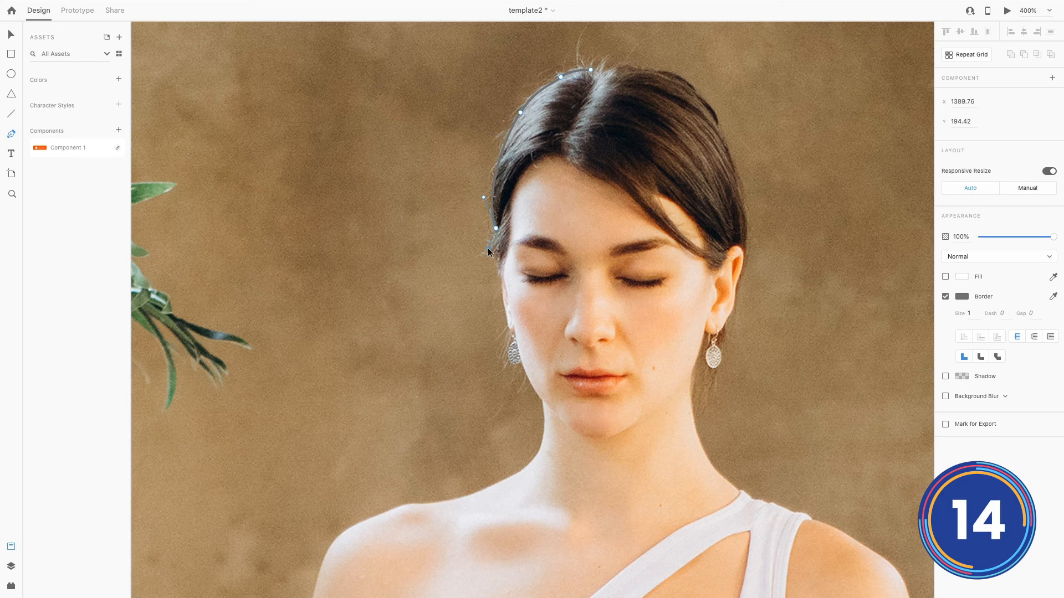
pyautogui.moveTo(532, 379); pyautogui.dragTo(633, 229)
pyautogui.moveTo(534, 328); pyautogui.dragTo(505, 333)
pyautogui.moveTo(416, 439); pyautogui.dragTo(404, 465)
pyautogui.moveTo(444, 533); pyautogui.dragTo(682, 166)
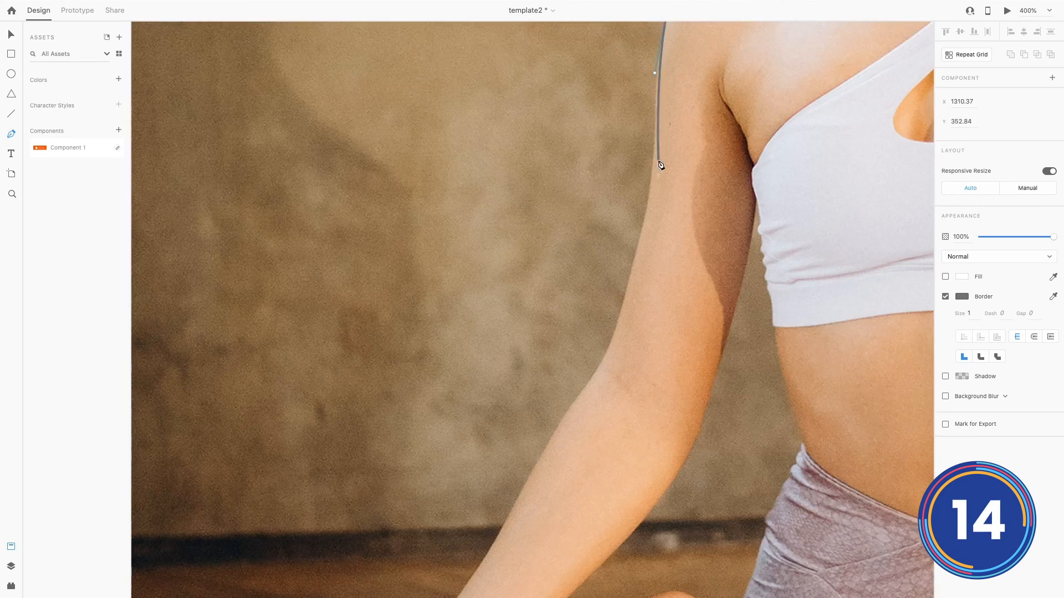
# - Continue the Pen outline down the forearm and wrist, around the thumb and onto the index finger
pyautogui.moveTo(587, 370); pyautogui.dragTo(570, 406)
pyautogui.moveTo(560, 462); pyautogui.dragTo(696, 233)
pyautogui.moveTo(649, 264); pyautogui.dragTo(632, 295)
pyautogui.moveTo(582, 360); pyautogui.dragTo(684, 251)
pyautogui.moveTo(633, 322); pyautogui.dragTo(556, 341)
pyautogui.moveTo(527, 342); pyautogui.dragTo(513, 342)
pyautogui.moveTo(497, 347); pyautogui.dragTo(493, 353)
pyautogui.click(502, 360)
pyautogui.moveTo(517, 378); pyautogui.dragTo(539, 267)
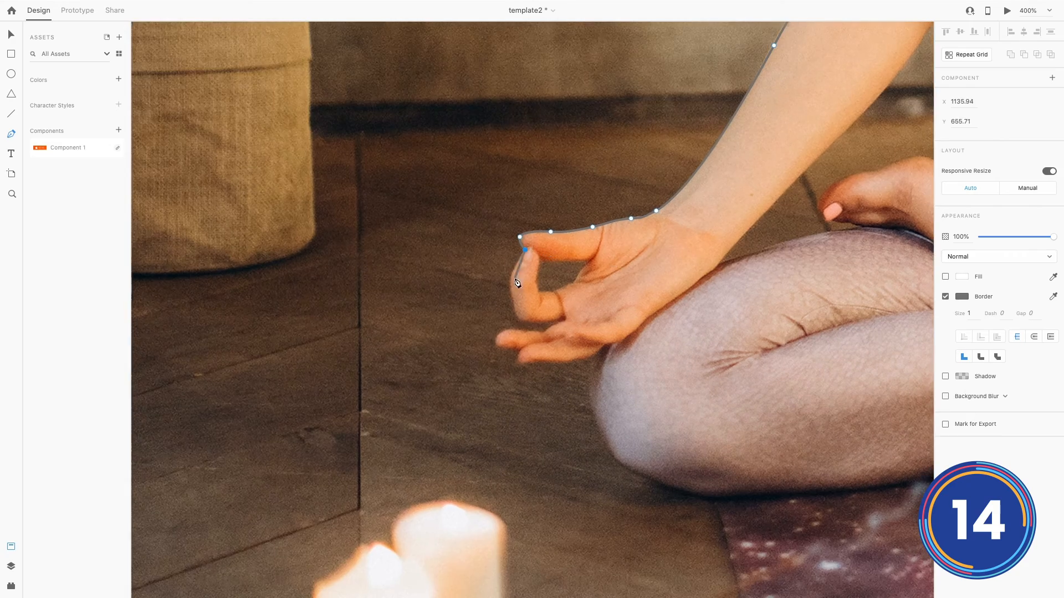
# - Continue the Pen outline around the remaining fingers, the knee and the lower edge of the crossed legs to the other hand
pyautogui.click(499, 336)
pyautogui.click(520, 361)
pyautogui.moveTo(591, 370); pyautogui.dragTo(330, 268)
pyautogui.click(399, 391)
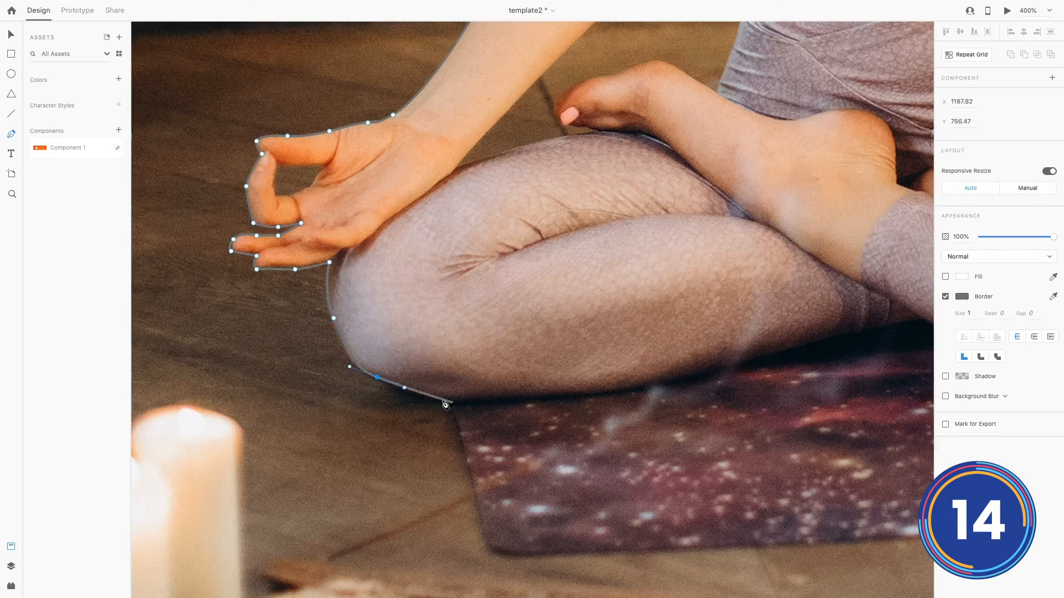
pyautogui.moveTo(604, 410); pyautogui.dragTo(216, 410)
pyautogui.click(554, 335)
pyautogui.moveTo(765, 447); pyautogui.dragTo(405, 421)
pyautogui.moveTo(571, 457); pyautogui.dragTo(710, 552)
# - Trace the other arm, shoulder and top strap with the Pen outline up to the base of the neck
pyautogui.scroll(15, 651, 394)
pyautogui.moveTo(655, 435); pyautogui.dragTo(631, 419)
pyautogui.click(592, 401)
pyautogui.click(576, 396)
pyautogui.click(553, 385)
pyautogui.click(532, 381)
pyautogui.moveTo(532, 382); pyautogui.dragTo(584, 477)
pyautogui.click(572, 468)
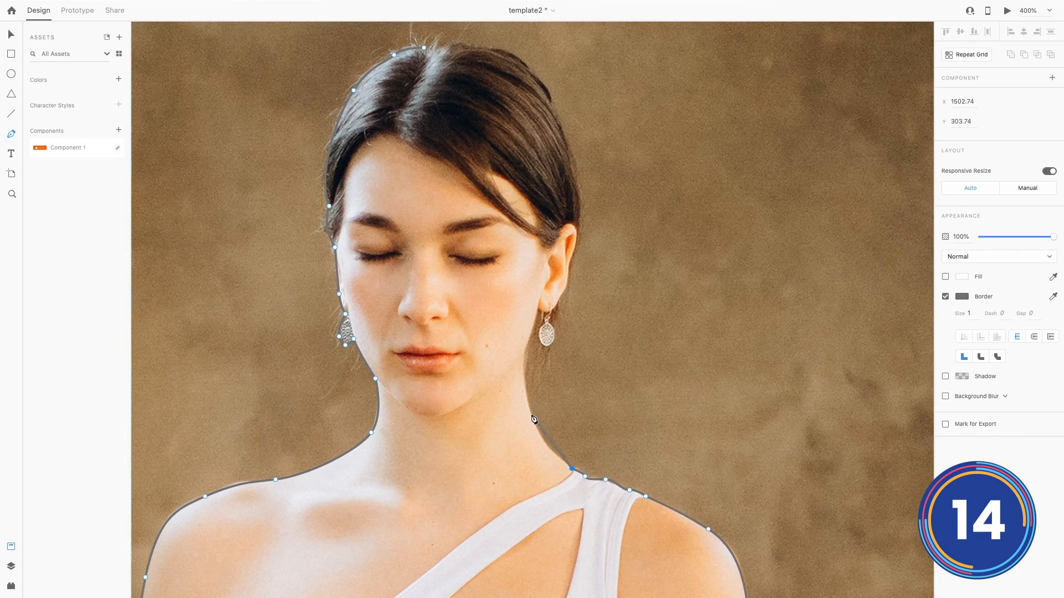
# - Trace the neck and second earring closely and close the Pen outline around the head
pyautogui.doubleClick(539, 310)
pyautogui.press('super+plus')
pyautogui.click(557, 316)
pyautogui.moveTo(551, 331); pyautogui.dragTo(552, 337)
pyautogui.scroll(6, 572, 350)
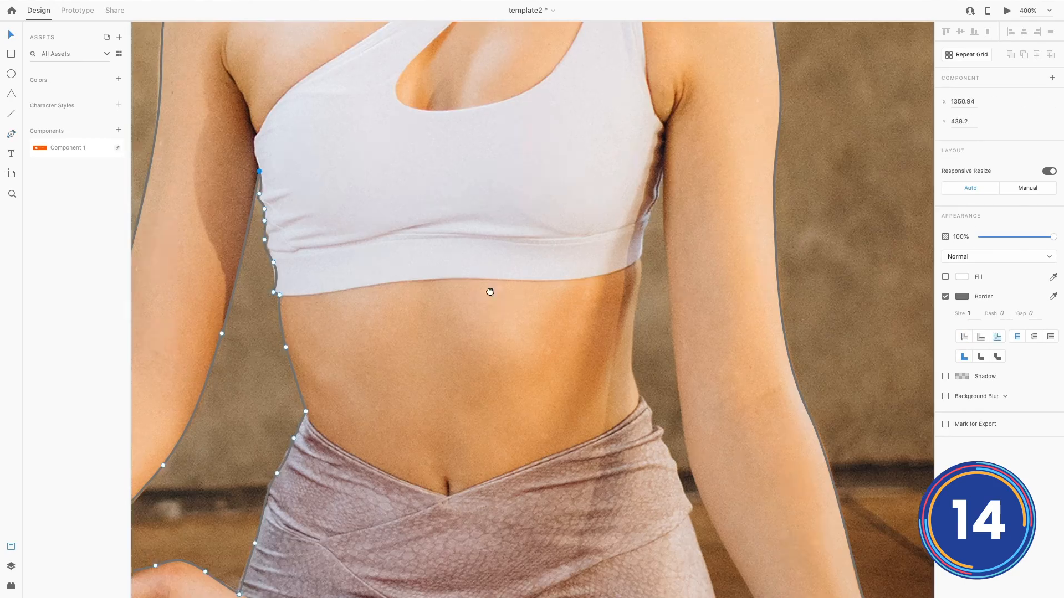
# - Trace the gap between the torso and the arm on the second side as a separate closed path
pyautogui.click(641, 255)
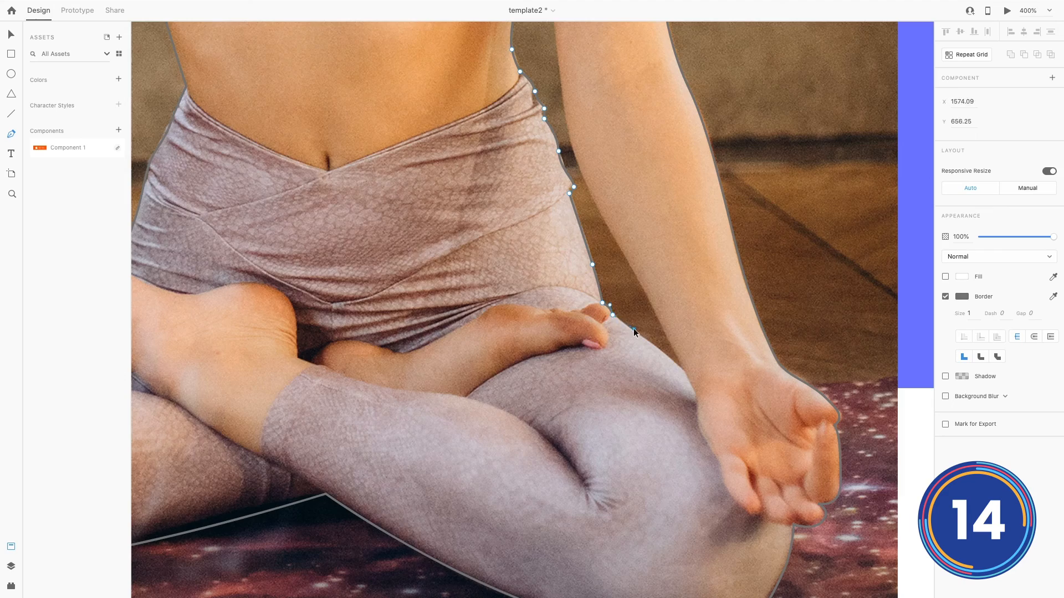
pyautogui.click(682, 370)
pyautogui.click(638, 280)
pyautogui.scroll(7, 638, 280)
pyautogui.click(601, 343)
pyautogui.click(595, 220)
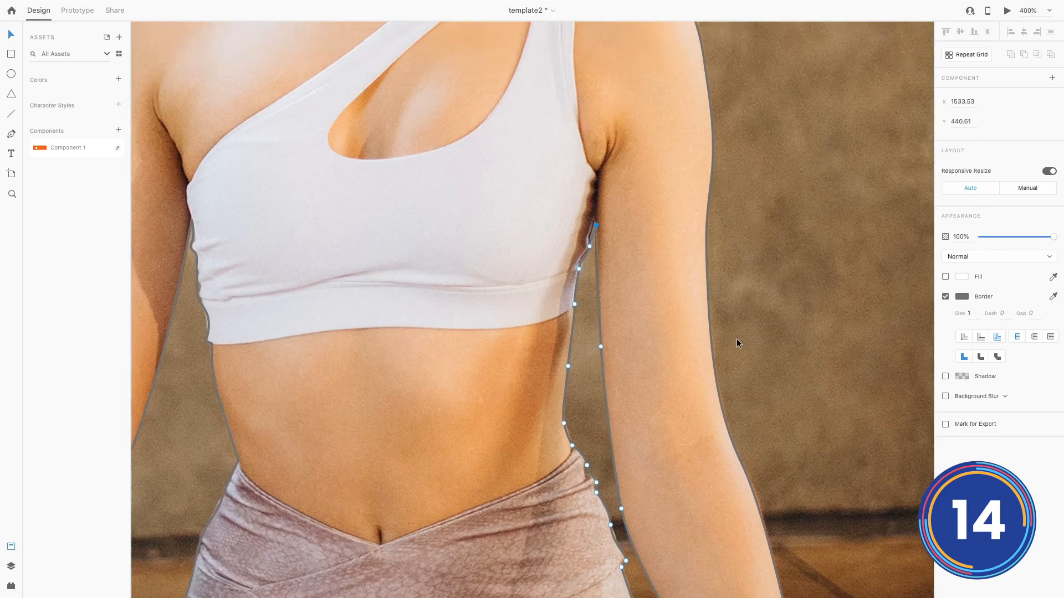
# - Select the body outline with both arm-gap paths and subtract the gaps from the outline
pyautogui.press('super+minus')
pyautogui.press('super+minus')
pyautogui.press('super+minus')
pyautogui.keyDown('shift'); pyautogui.click(394, 315); pyautogui.keyUp('shift')
pyautogui.keyDown('shift'); pyautogui.click(367, 248); pyautogui.keyUp('shift')
pyautogui.press('alt+super+s')
pyautogui.scroll(3, 367, 248)
pyautogui.hscroll(-2, 367, 249)
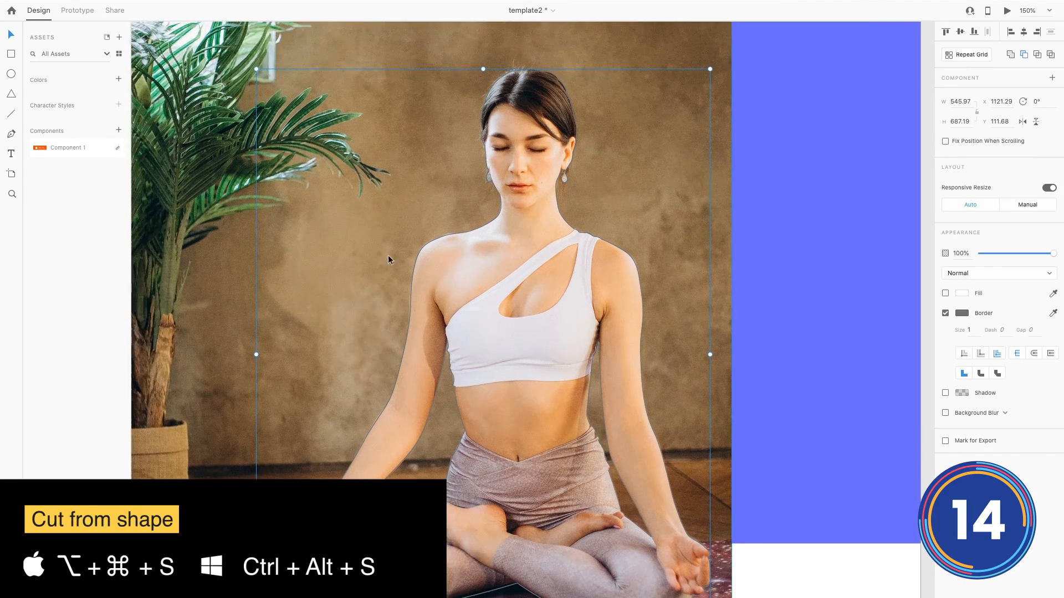
# - Give the body silhouette a white fill without a border, and mask the yoga photo with it
pyautogui.click(946, 294)
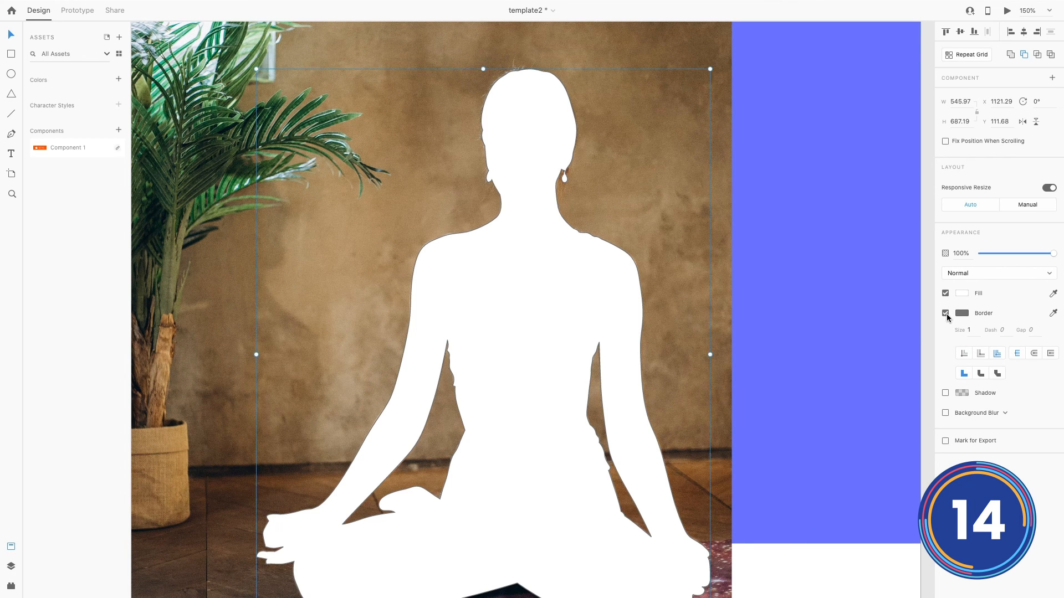
pyautogui.click(945, 313)
pyautogui.press('super+minus')
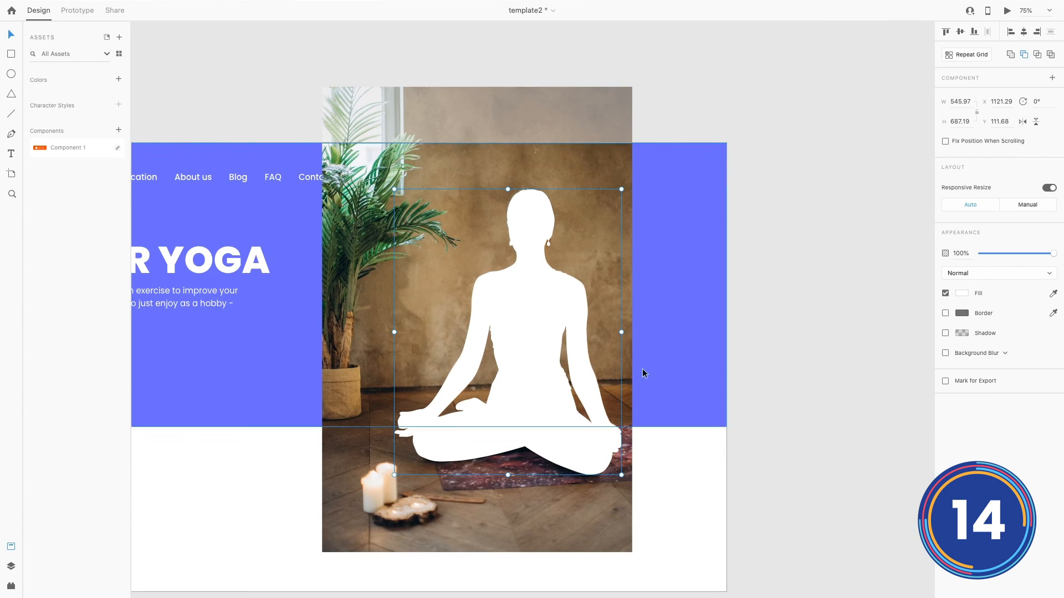
pyautogui.keyDown('shift'); pyautogui.click(539, 133); pyautogui.keyUp('shift')
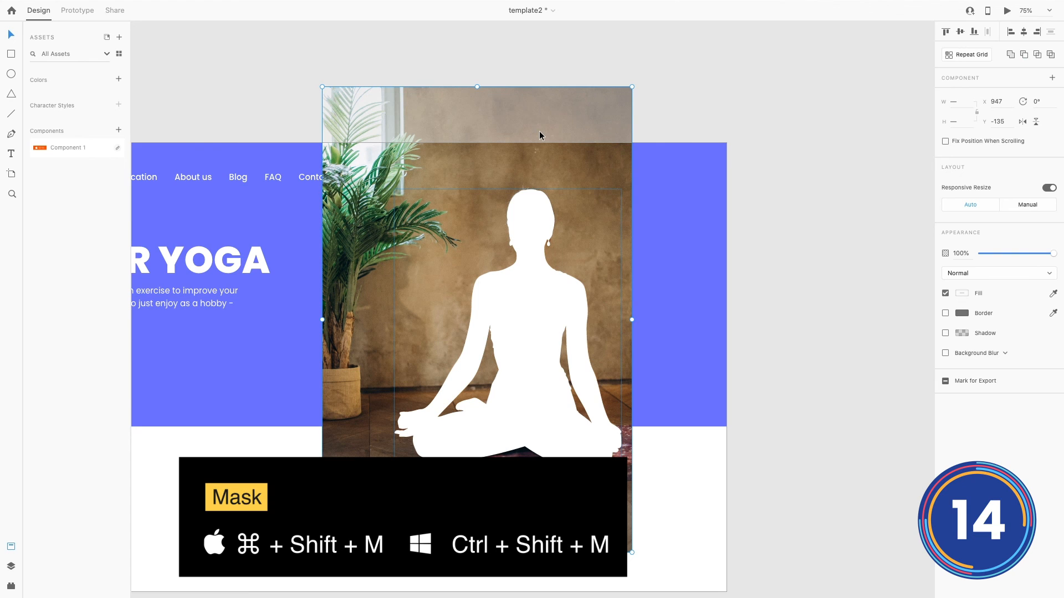
pyautogui.press('super+shift+m')
# - Move the masked woman slightly to the left on the Power Yoga web artboard and deselect her
pyautogui.moveTo(483, 283); pyautogui.dragTo(728, 305)
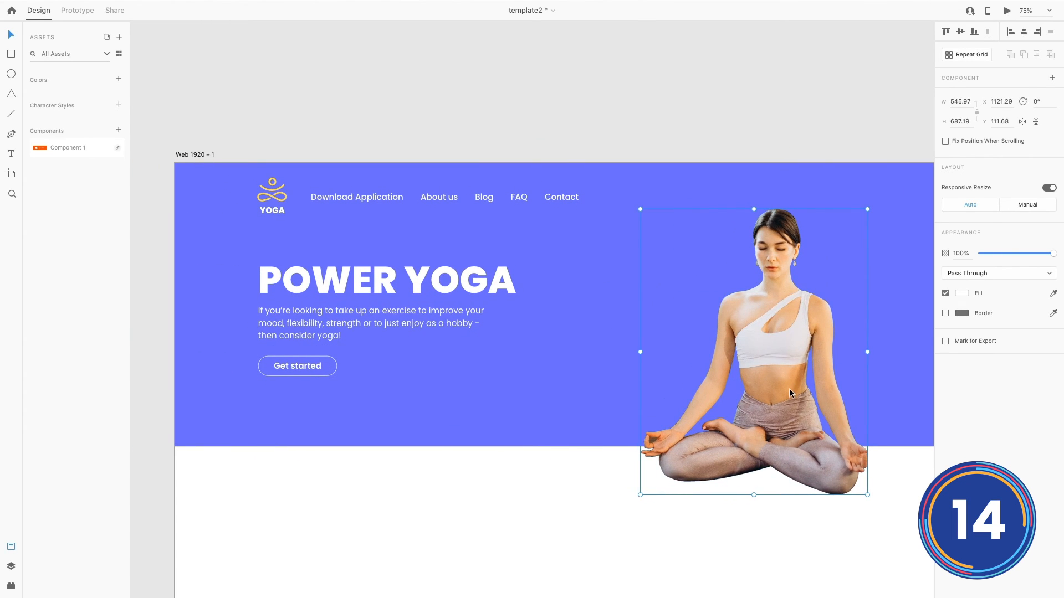
pyautogui.moveTo(790, 394); pyautogui.dragTo(757, 392)
pyautogui.click(852, 515)
pyautogui.moveTo(853, 516); pyautogui.dragTo(846, 468)
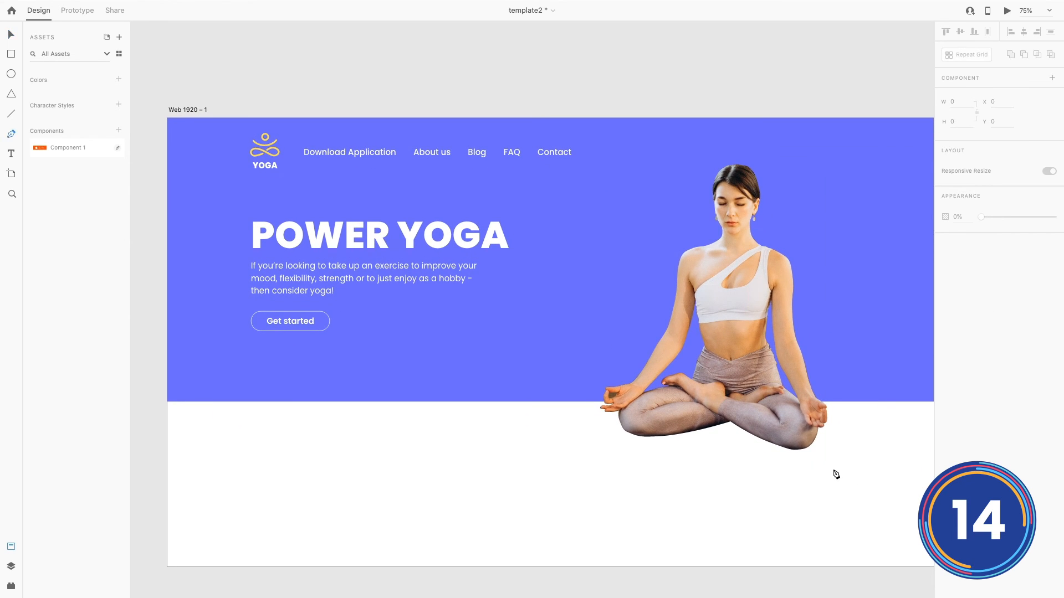
# - Draw a closed curved Pen shape around the woman's crossed legs as the base of a shadow
pyautogui.click(620, 415)
pyautogui.moveTo(666, 442); pyautogui.dragTo(692, 440)
pyautogui.moveTo(747, 439); pyautogui.dragTo(770, 448)
pyautogui.moveTo(822, 450); pyautogui.dragTo(859, 429)
pyautogui.moveTo(822, 399)
pyautogui.mouseDown()
pyautogui.moveTo(781, 385)
pyautogui.moveTo(682, 384)
pyautogui.mouseUp()
pyautogui.click(845, 507)
pyautogui.doubleClick(620, 408)
# - Fill the shadow shape with grey and remove its border
pyautogui.click(946, 277)
pyautogui.click(945, 297)
pyautogui.click(962, 276)
pyautogui.moveTo(829, 233); pyautogui.dragTo(781, 256)
# - Send the shadow shape behind the woman and apply an Object Blur of 31 to it
pyautogui.press('super+[')
pyautogui.click(1005, 356)
pyautogui.click(983, 365)
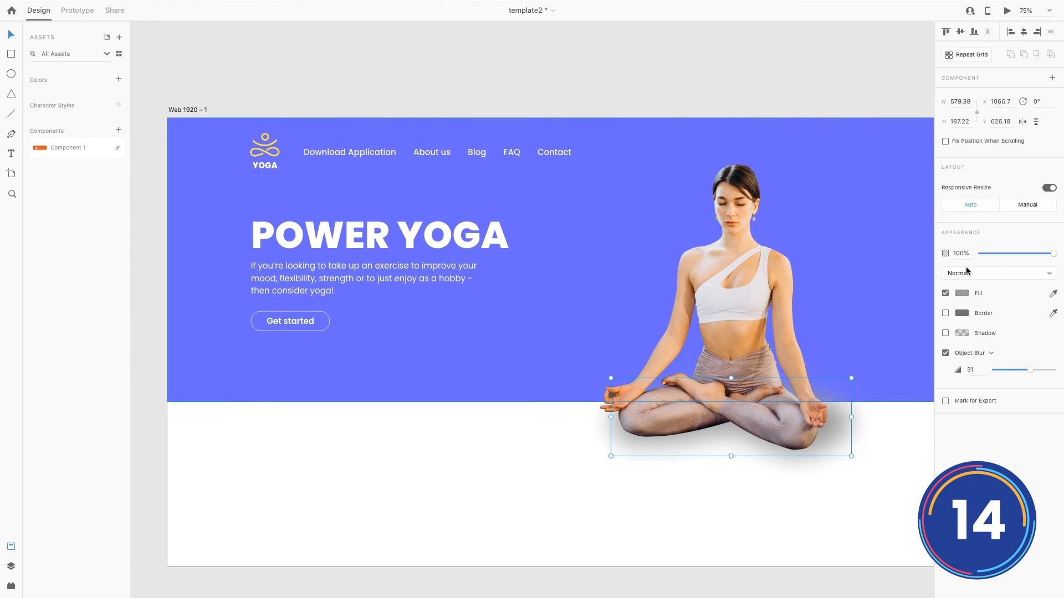
# - Nudge the masked woman slightly upward above her shadow
pyautogui.moveTo(751, 327); pyautogui.dragTo(761, 315)
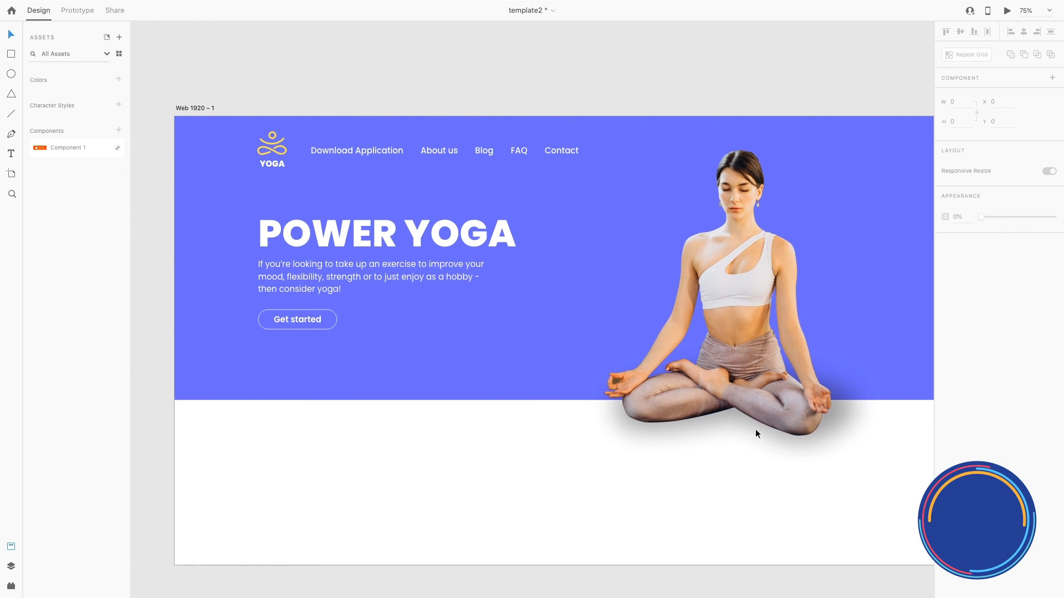
pyautogui.moveTo(871, 491); pyautogui.dragTo(861, 505)
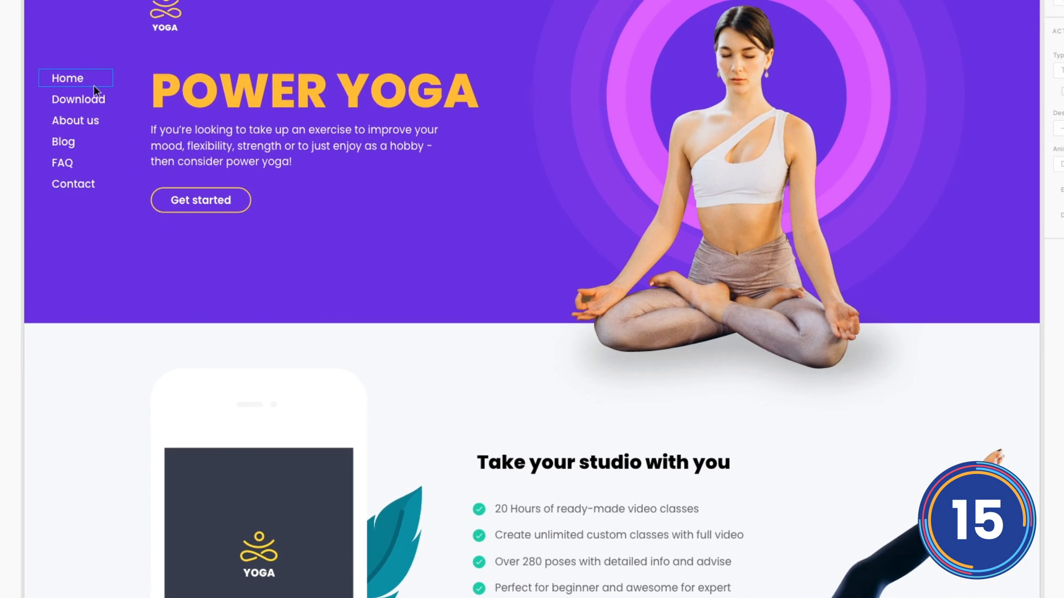
# - Give the Home menu item a tap-triggered Scroll To interaction with #home as destination and Ease Out easing
pyautogui.click(95, 85)
pyautogui.click(113, 77)
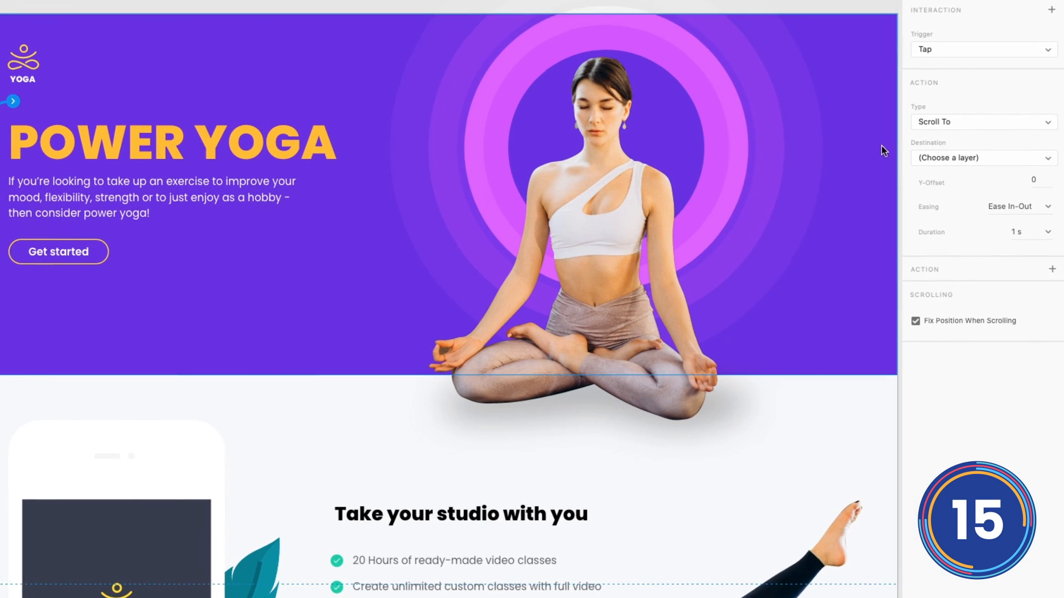
pyautogui.click(952, 158)
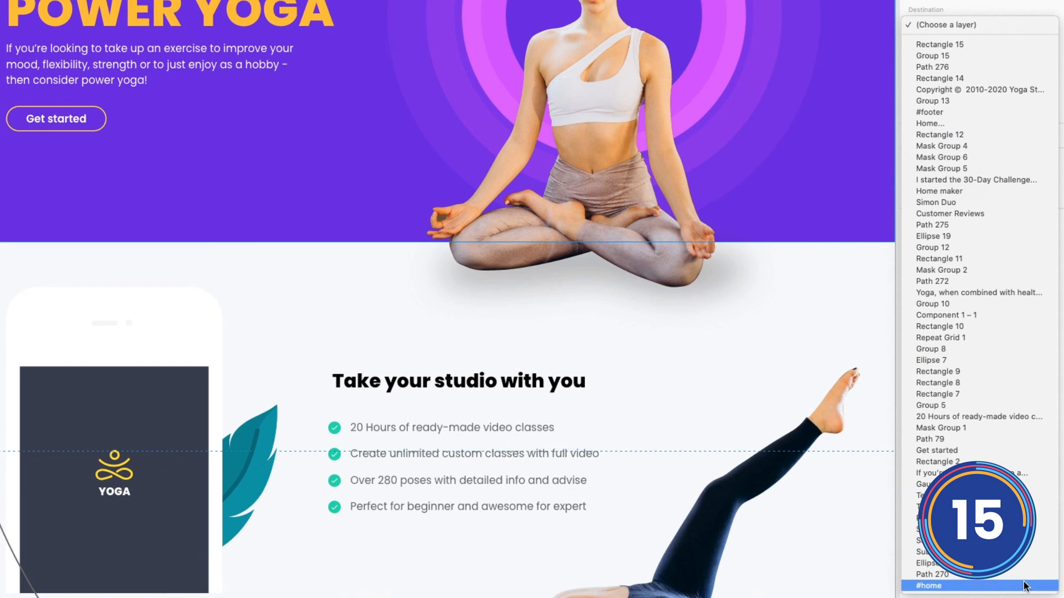
pyautogui.click(1024, 586)
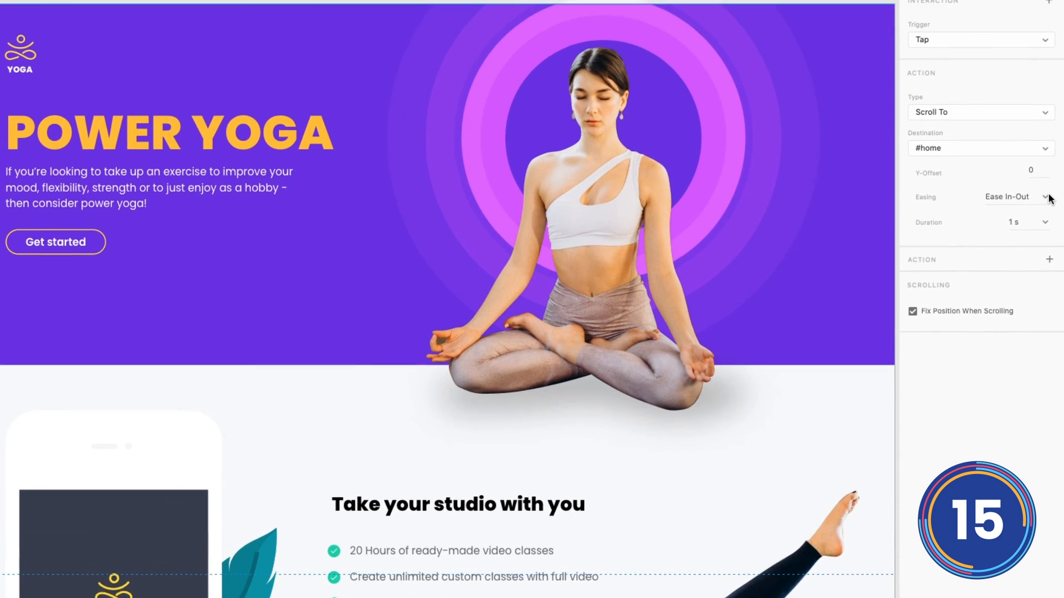
pyautogui.click(1046, 74)
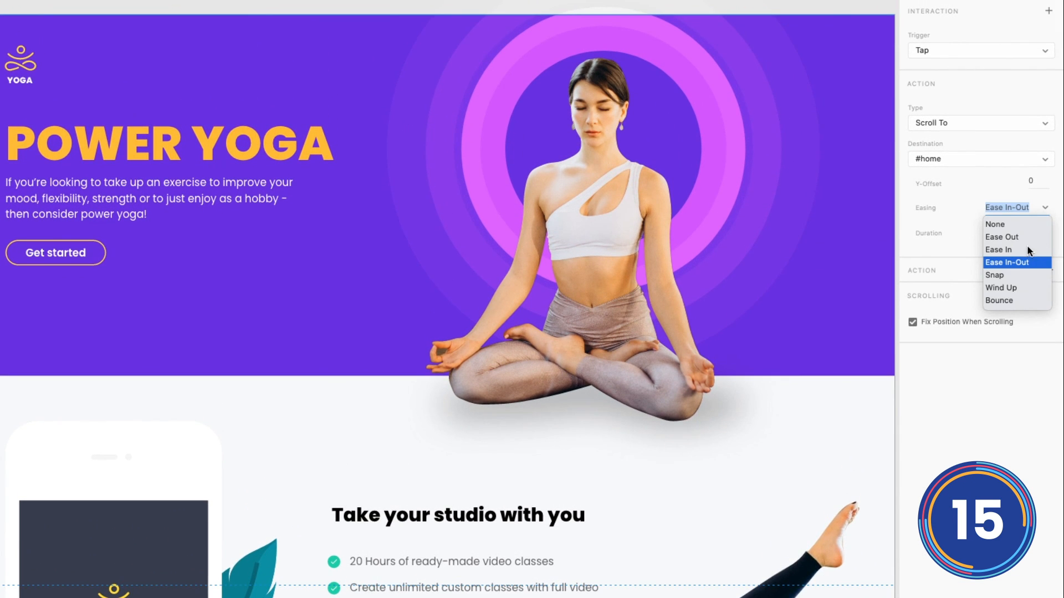
pyautogui.click(1026, 237)
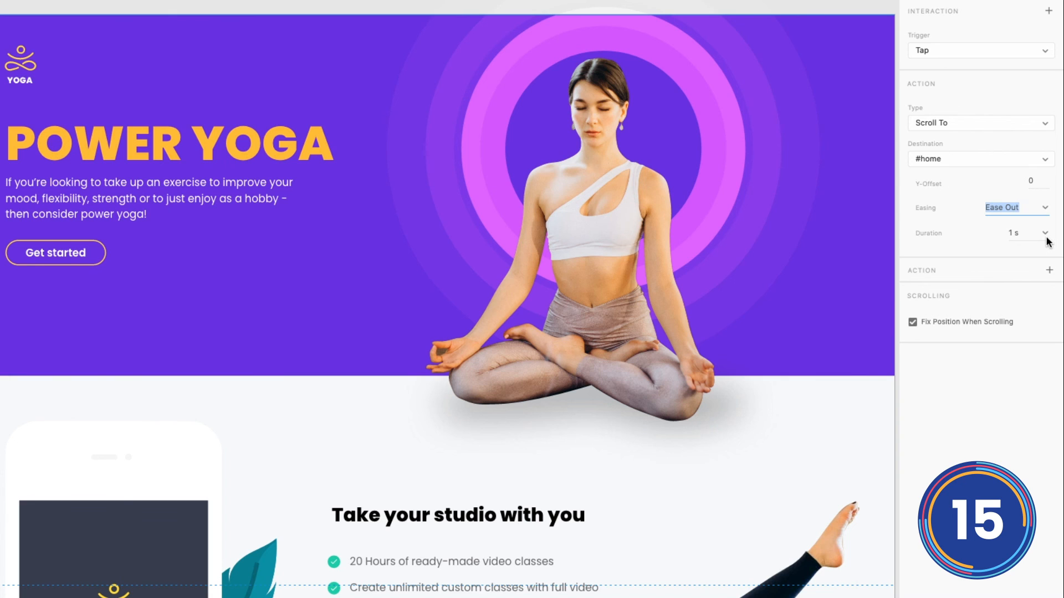
# - Set the duration of the Home item's Scroll To interaction to 1.5 s
pyautogui.click(1007, 233)
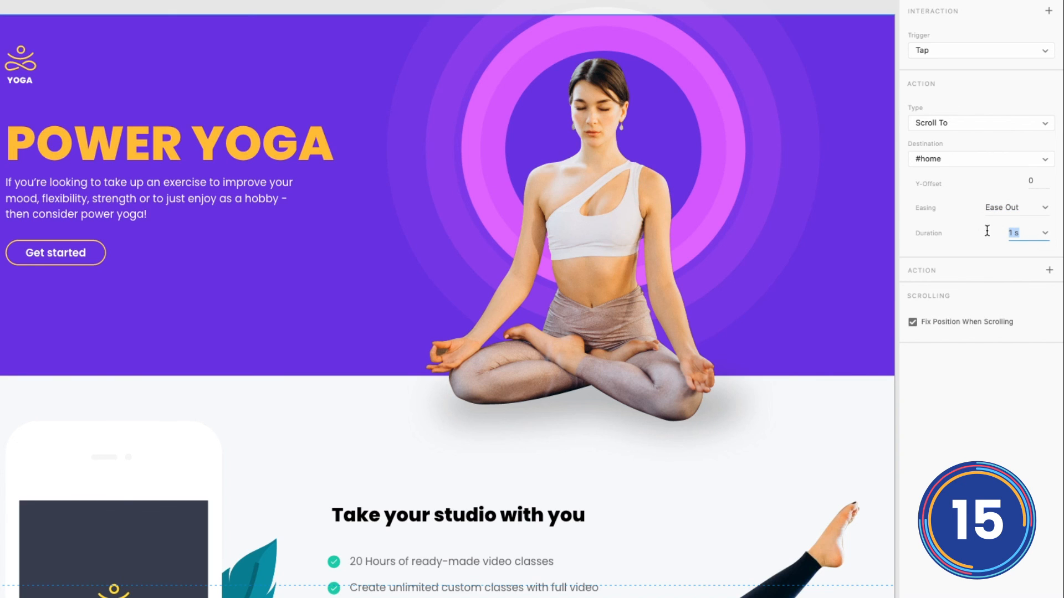
pyautogui.write('0.5')
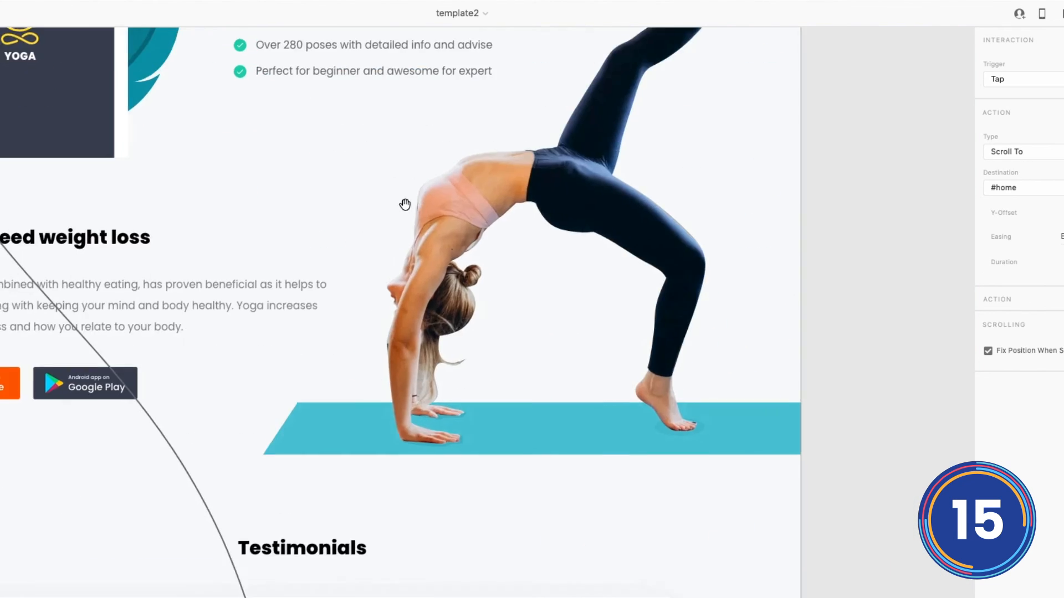
# - Copy the Home item's Scroll To interaction and paste it onto the pink up-arrow button above the footer
pyautogui.scroll(-10, 404, 206)
pyautogui.click(730, 524)
pyautogui.press('super+alt+v')
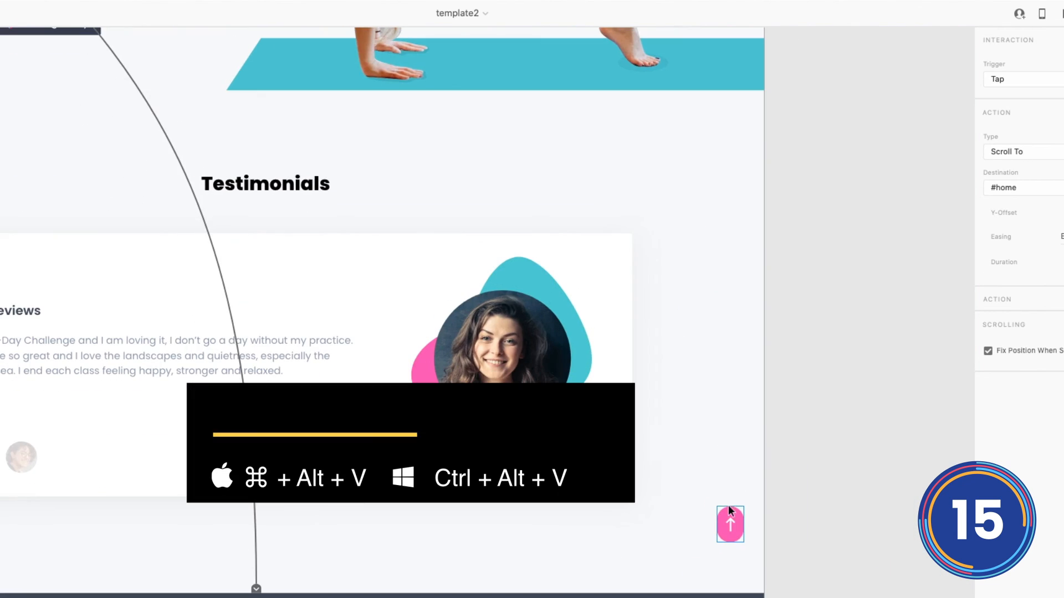
pyautogui.press('super+alt+v')
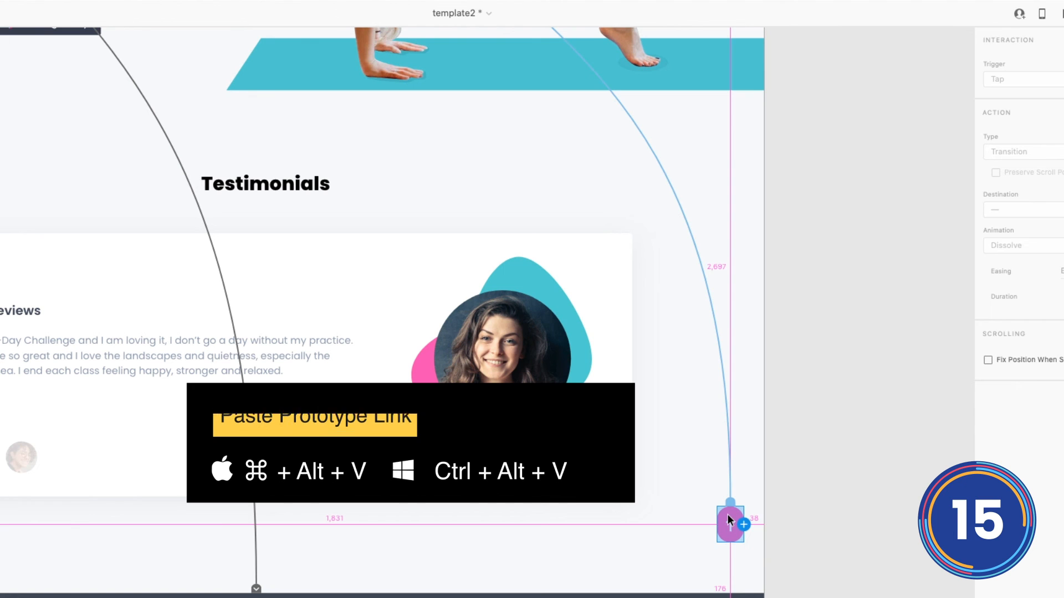
pyautogui.click(803, 471)
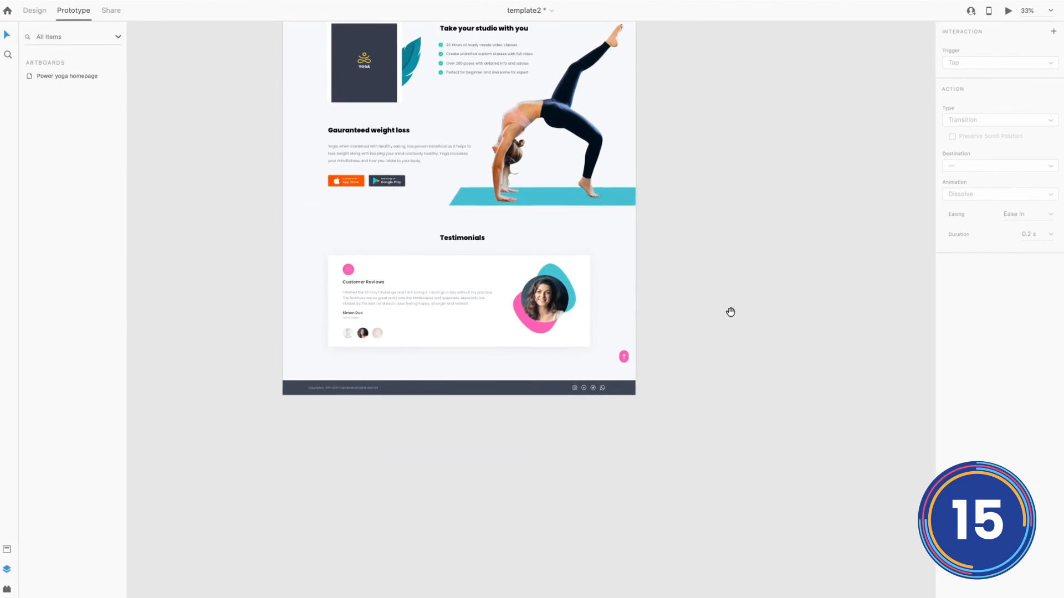
pyautogui.moveTo(730, 312); pyautogui.dragTo(798, 480)
pyautogui.click(709, 552)
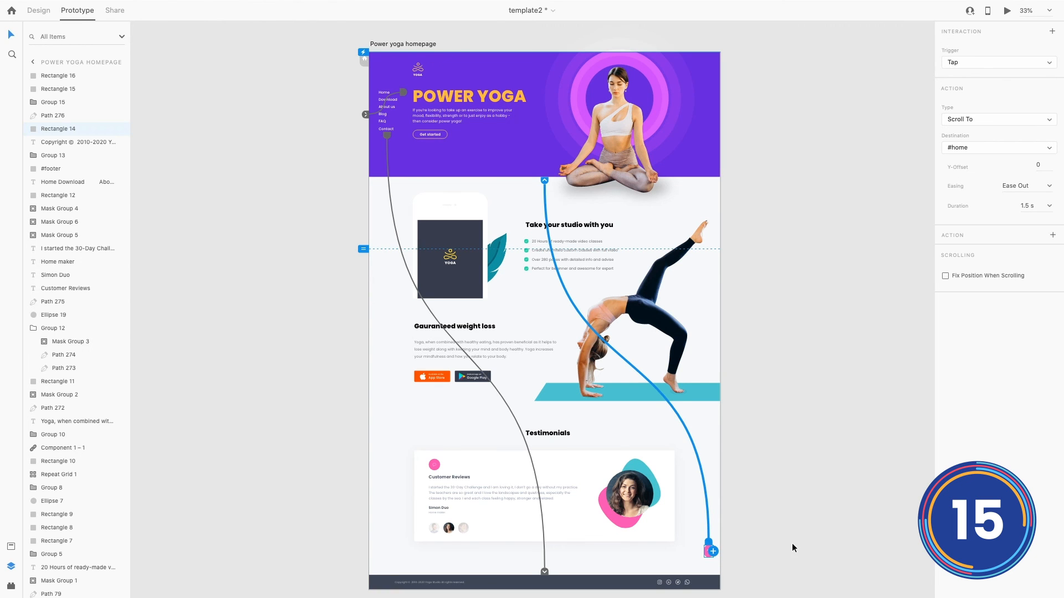
# - Preview the prototype and test scrolling with the Contact item, the pink up-arrow button and the Home item
pyautogui.click(1006, 11)
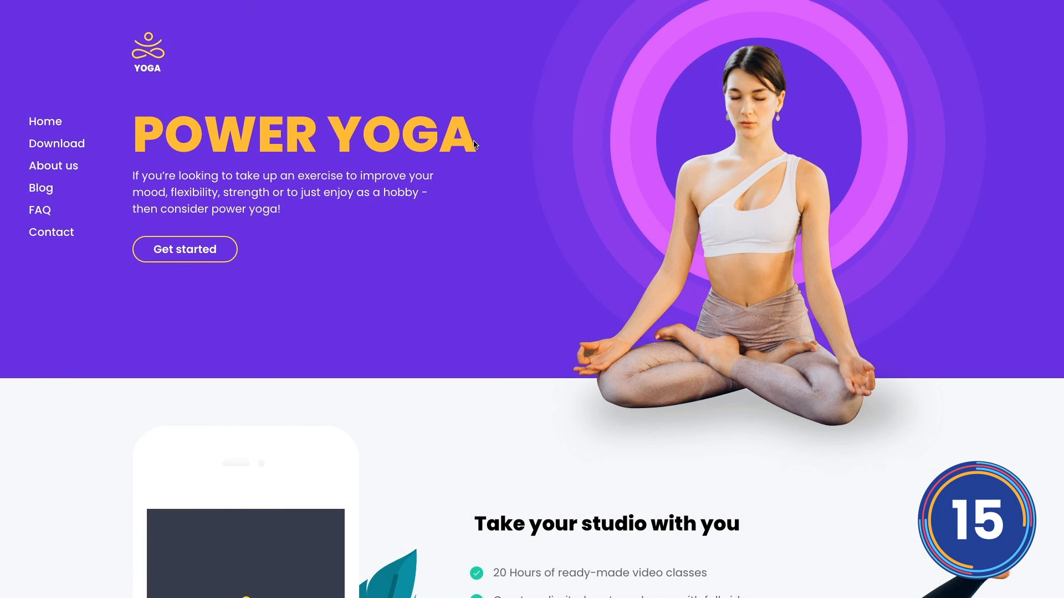
pyautogui.click(70, 239)
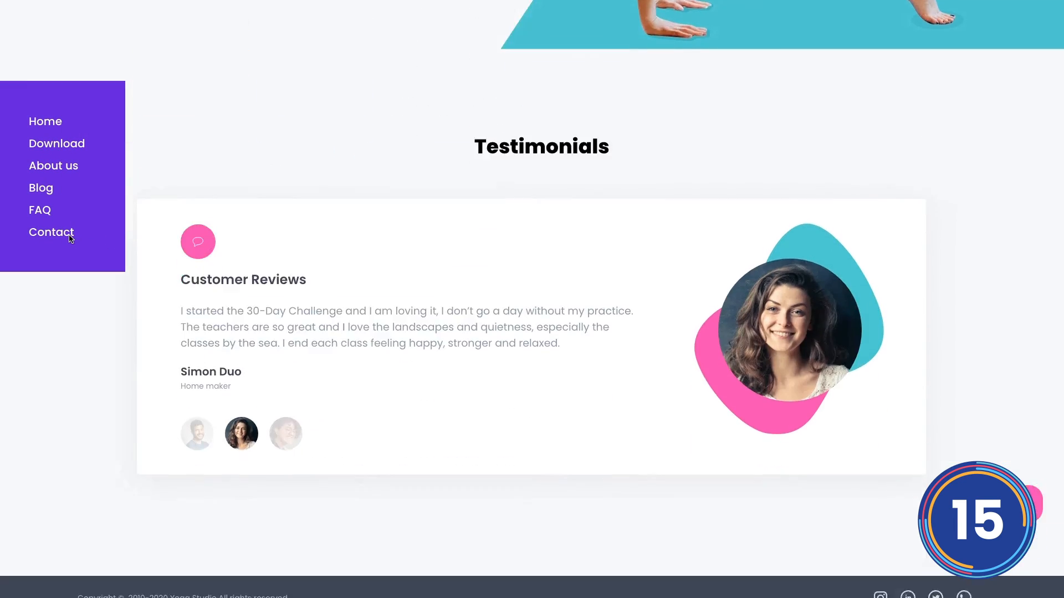
pyautogui.click(1038, 493)
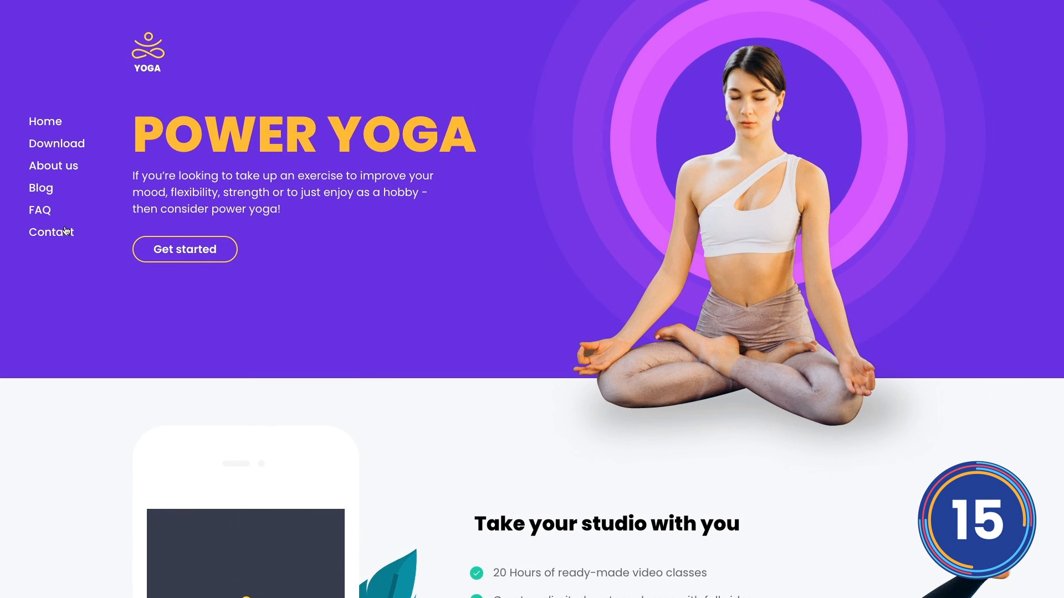
pyautogui.click(64, 235)
pyautogui.click(50, 128)
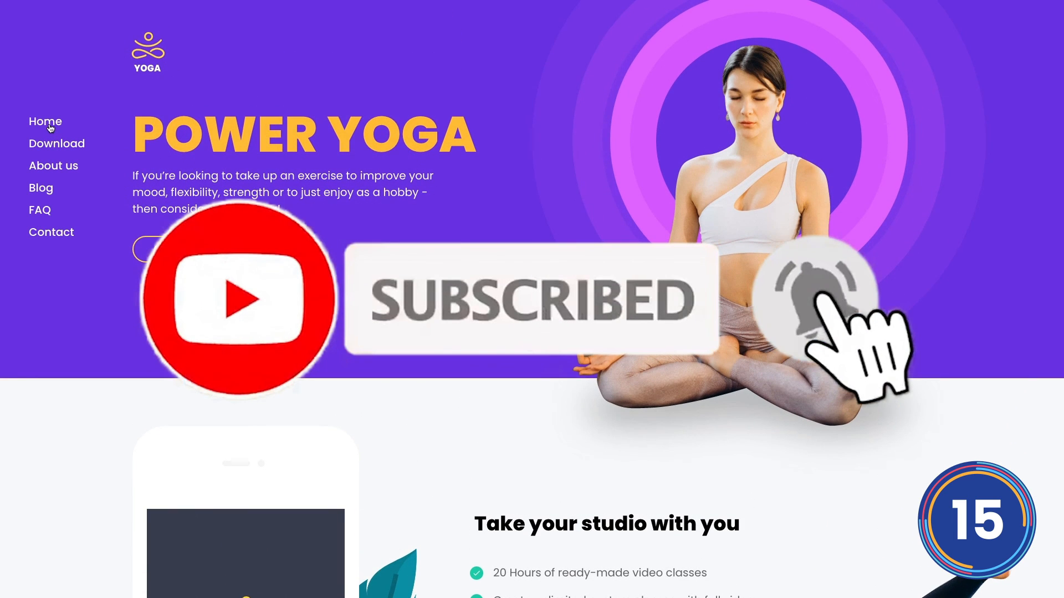